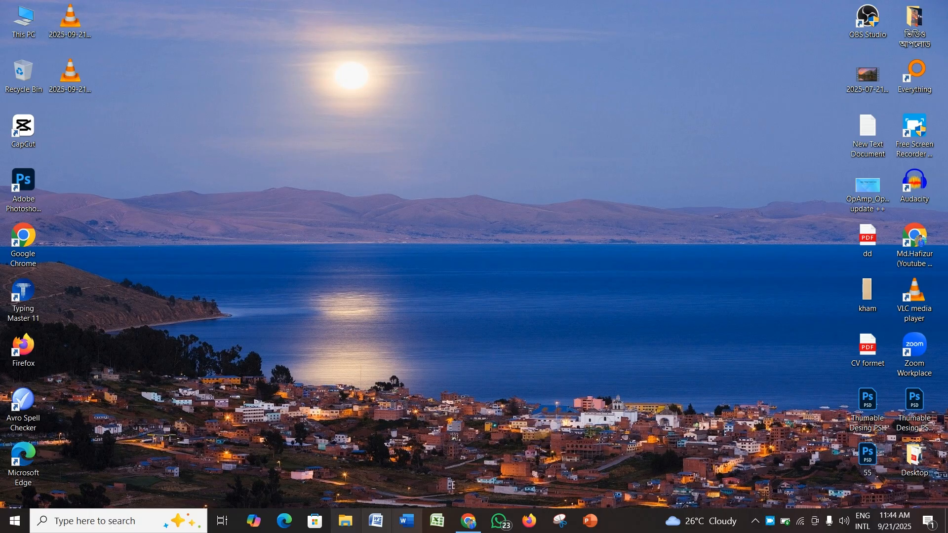
Step: Open Word and type the formula H2O with the 2 formatted as subscript
left_click(376, 521)
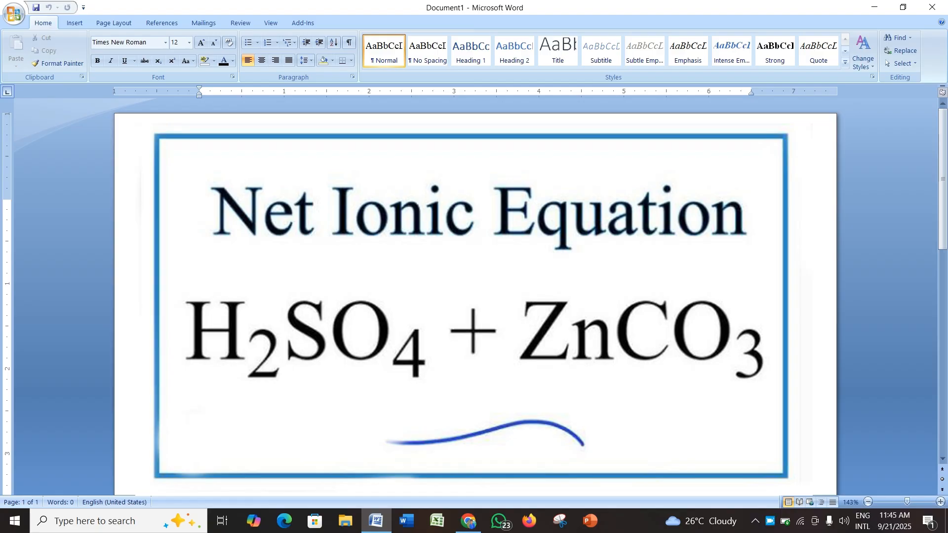
type("H")
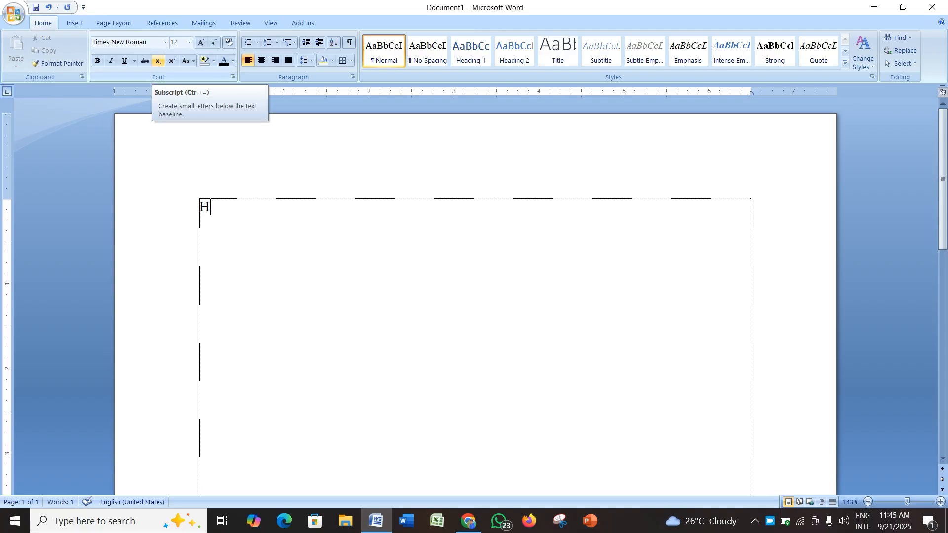
left_click(158, 61)
type("2")
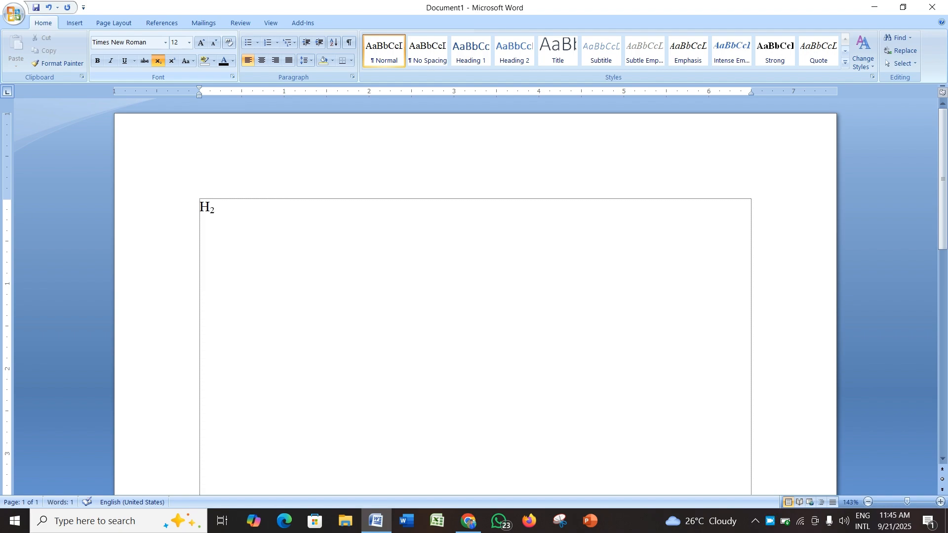
type("O")
key("BackSpace")
key("ctrl+equal")
type("O")
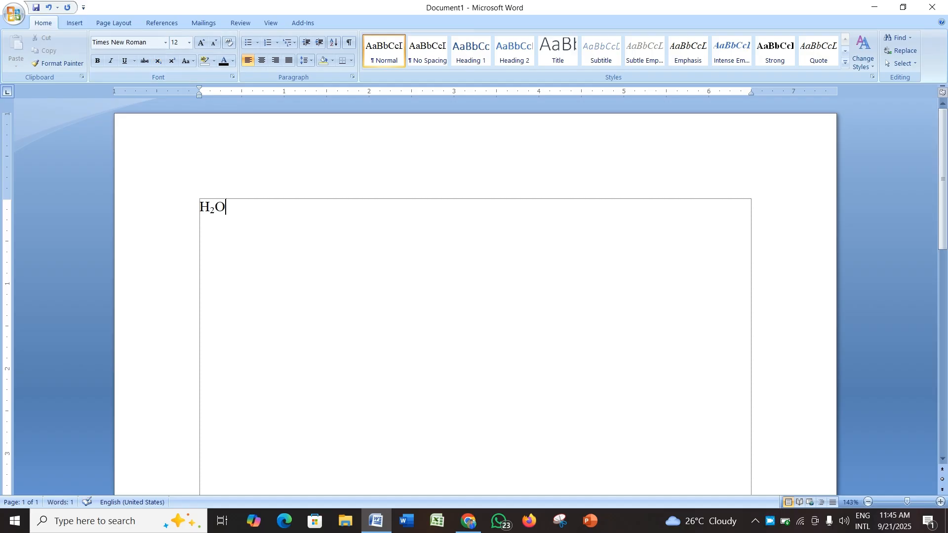
Step: Enlarge all the text to 23 pt
scroll(474, 296, "up", 3)
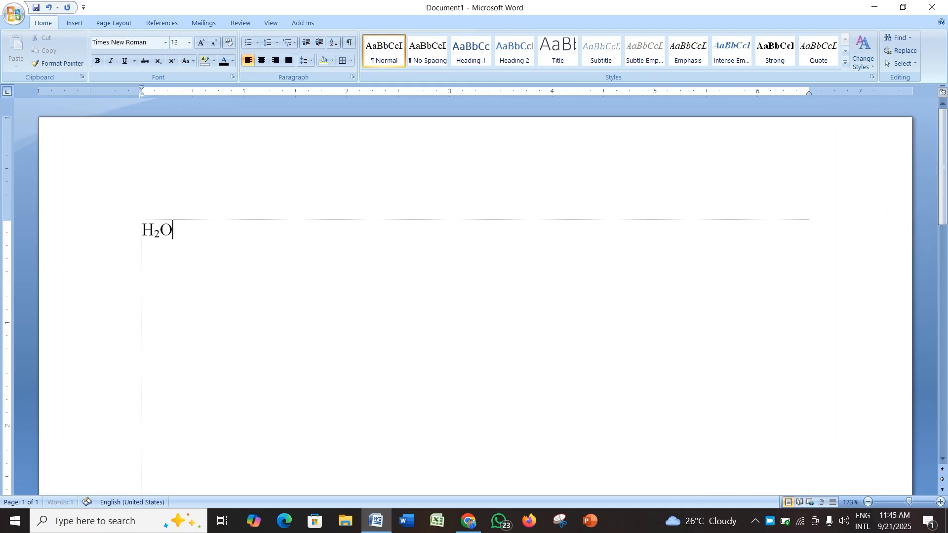
key("ctrl+a")
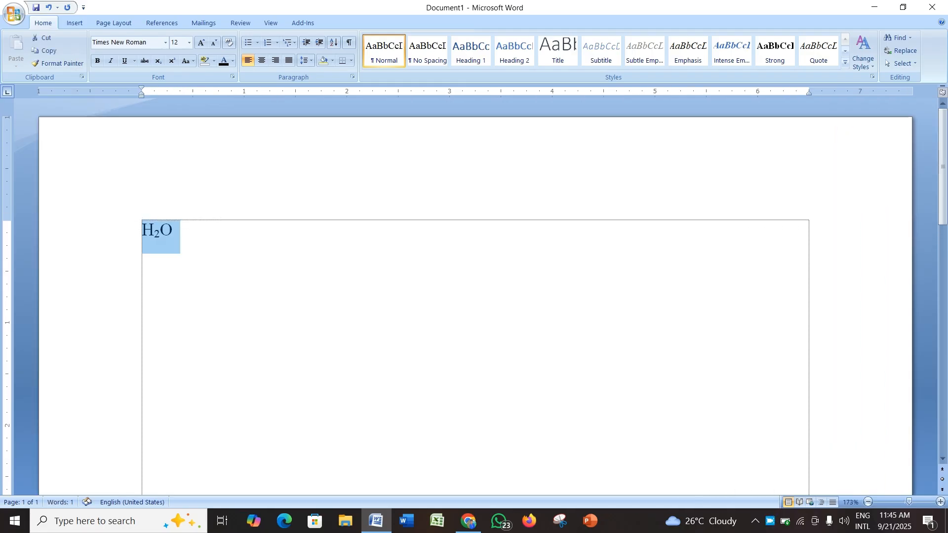
key("ctrl+shift+period")
key("ctrl+shift+period")
key("ctrl+shift+period")
key("ctrl+shift+period")
key("ctrl+bracketright")
key("ctrl+bracketright")
key("ctrl+bracketright")
left_click(200, 239)
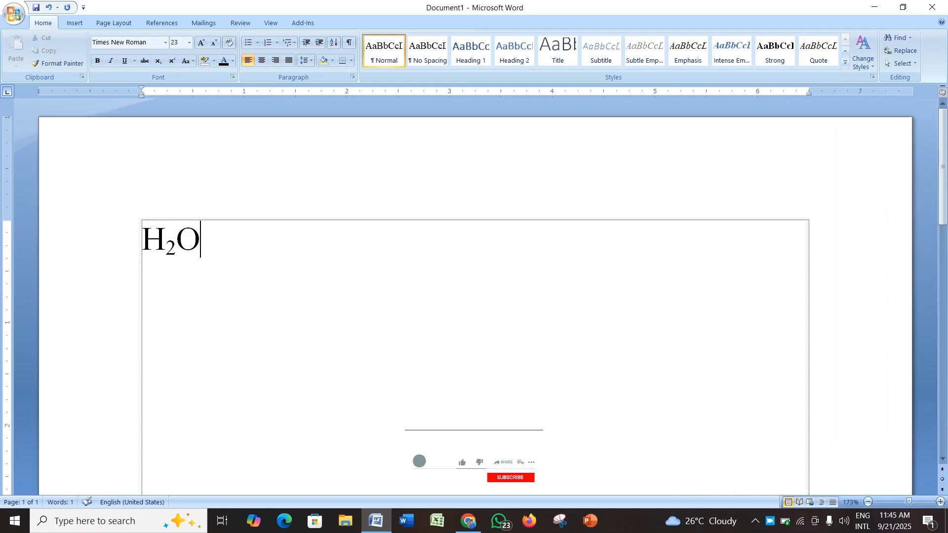
Step: Append ", H2SO4," with the 2 and 4 formatted as subscript
type(", ")
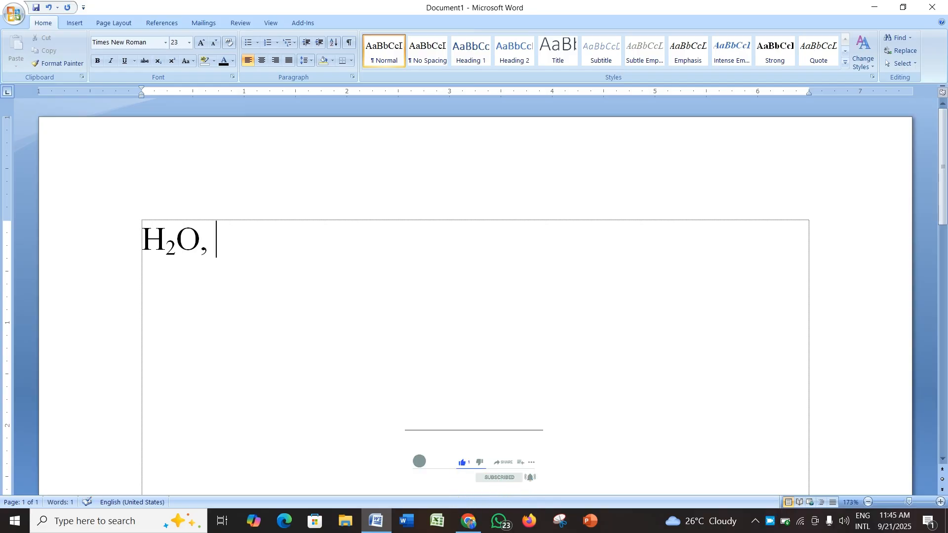
type("H")
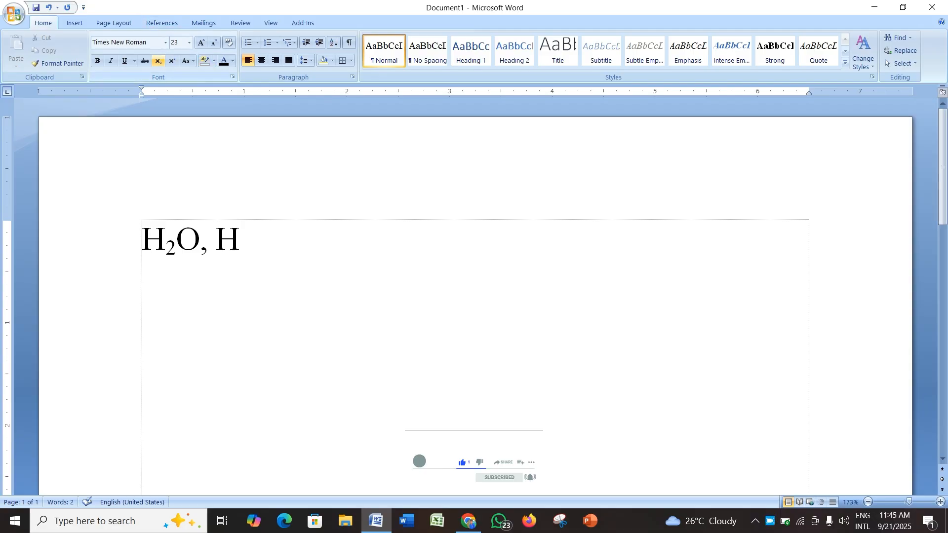
left_click(158, 61)
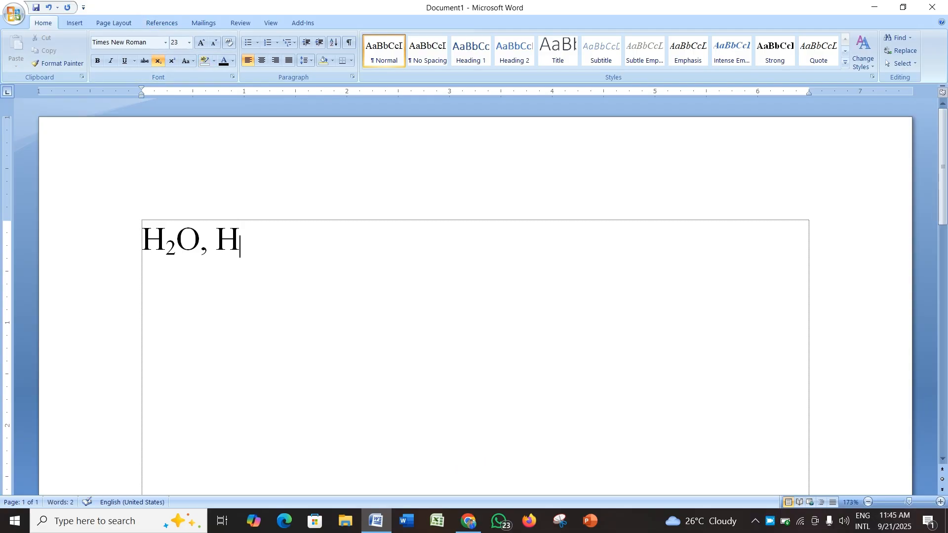
type("2")
key("ctrl+equal")
type("SO")
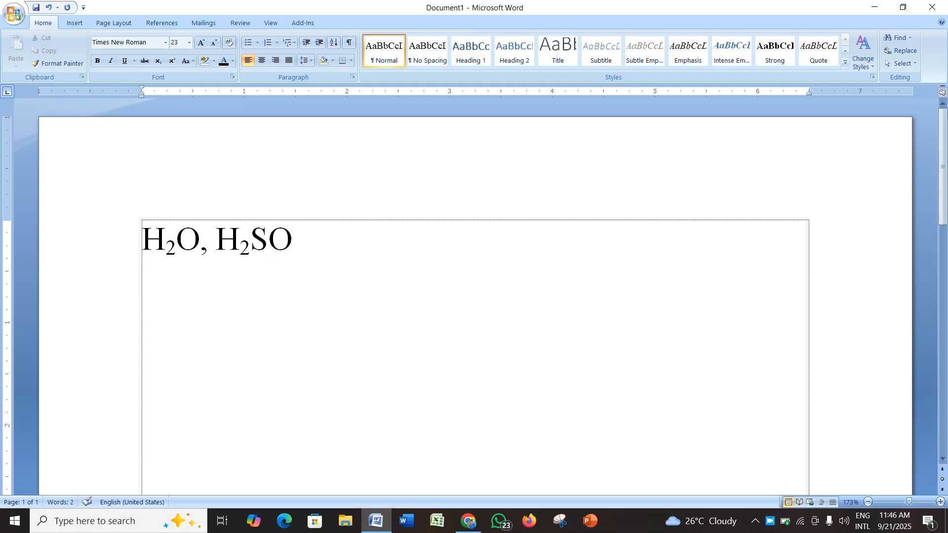
key("ctrl+equal")
type("4")
type(",")
Step: Select and delete all the text in the document
key("ctrl+a")
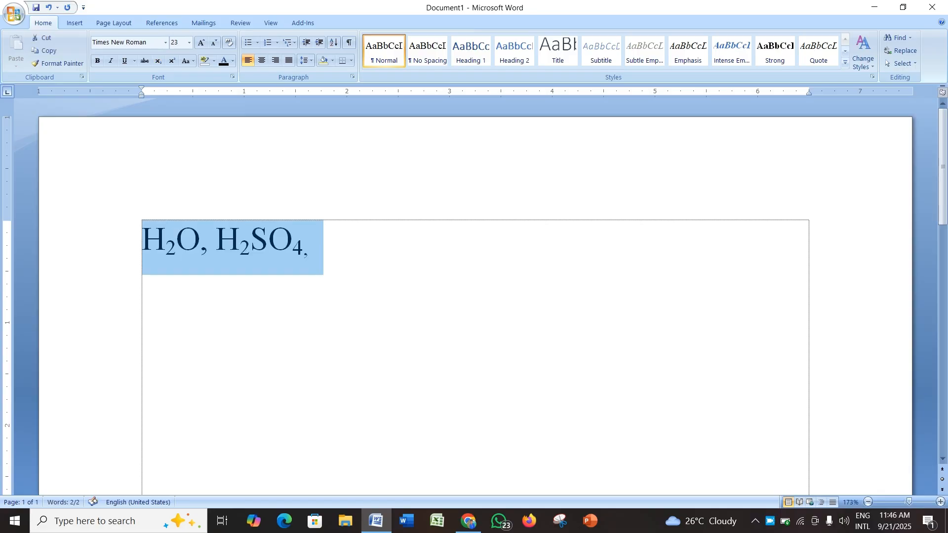
key("Delete")
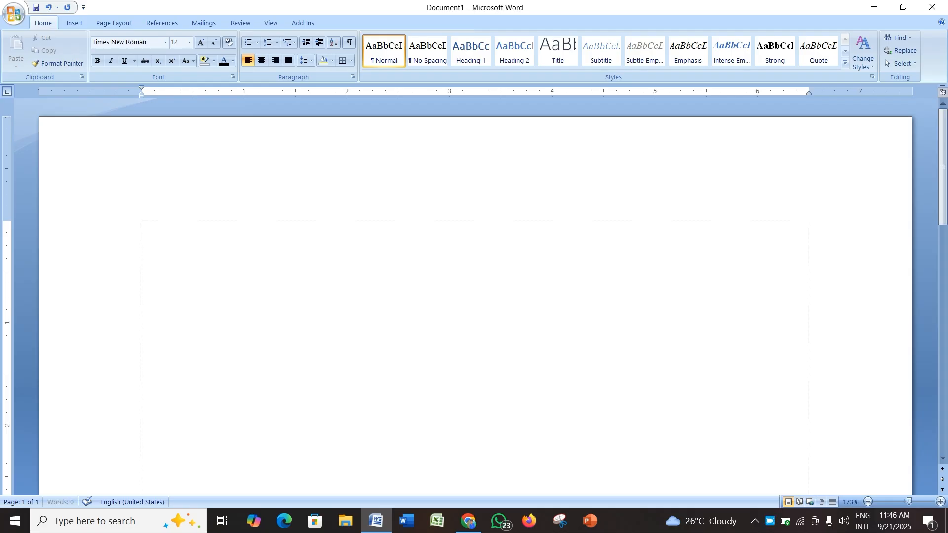
Step: Set the font size to 16 pt, type (a+b) and add a superscript exponent 2
key("ctrl+shift+greater")
key("ctrl+shift+greater")
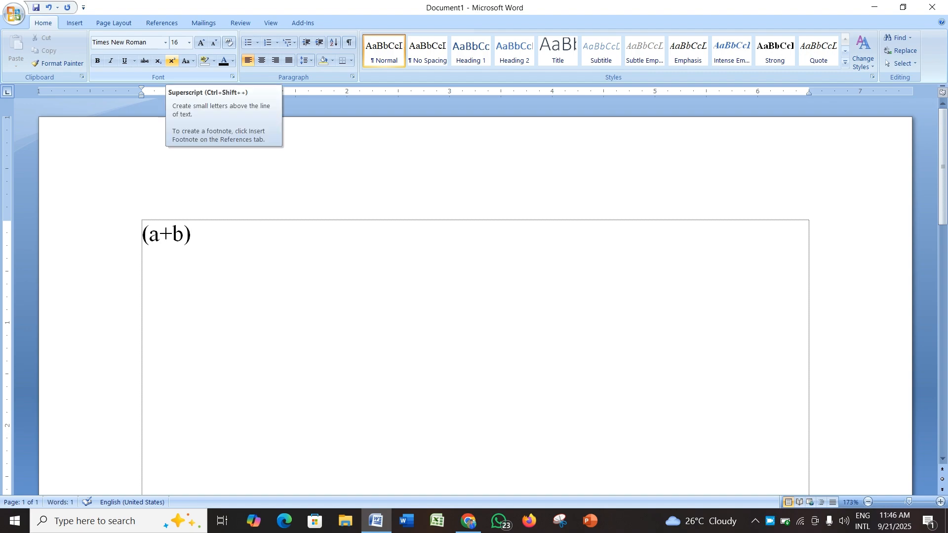
left_click(172, 60)
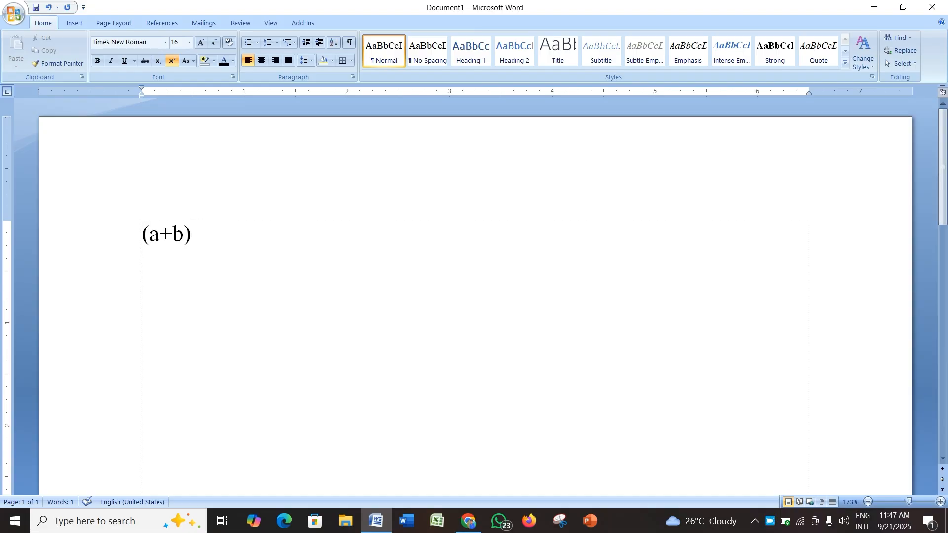
type("2")
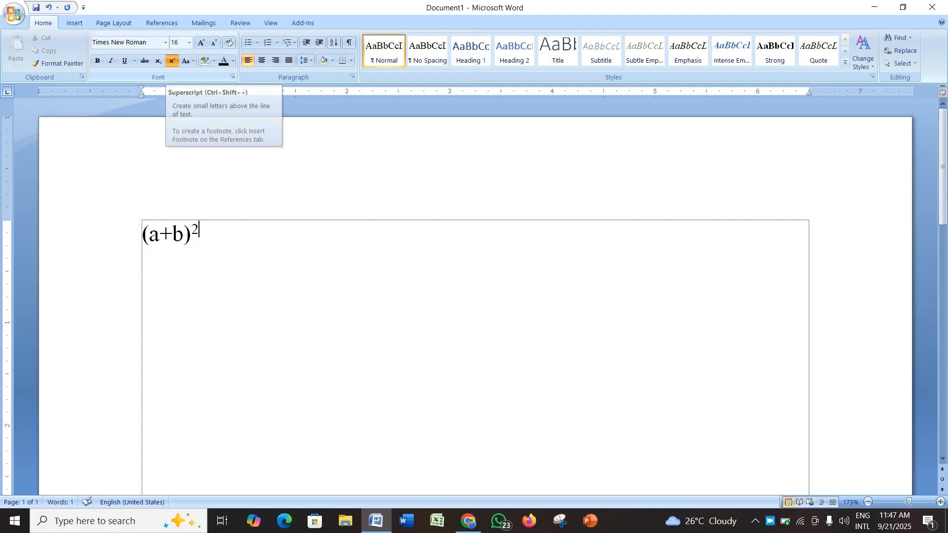
Step: Complete the identity as "= a2+2ab+b2" with superscript exponents, then start a new line
type("=")
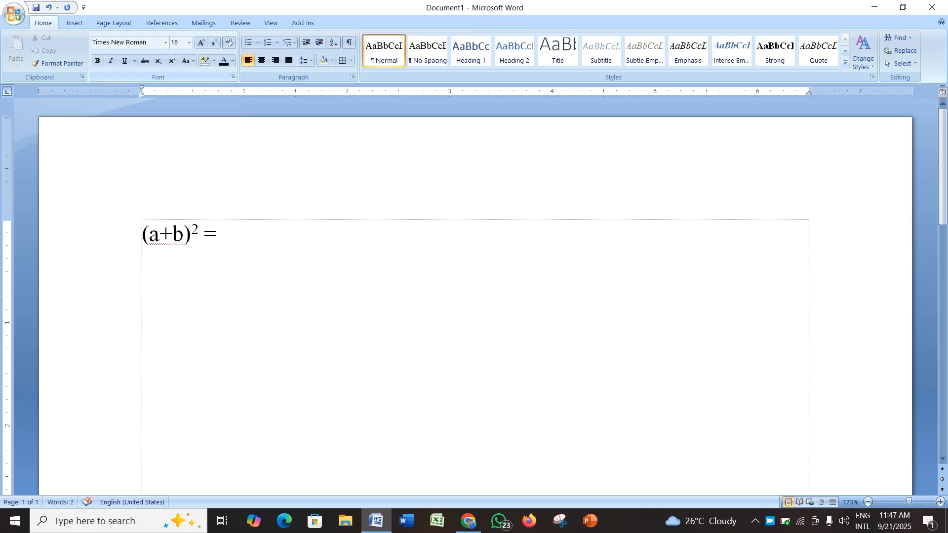
type(" a")
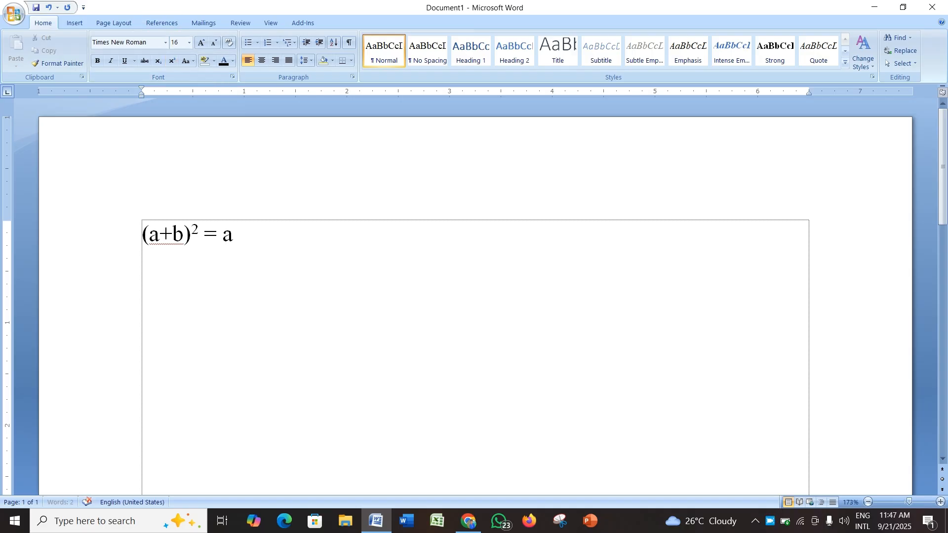
left_click(172, 60)
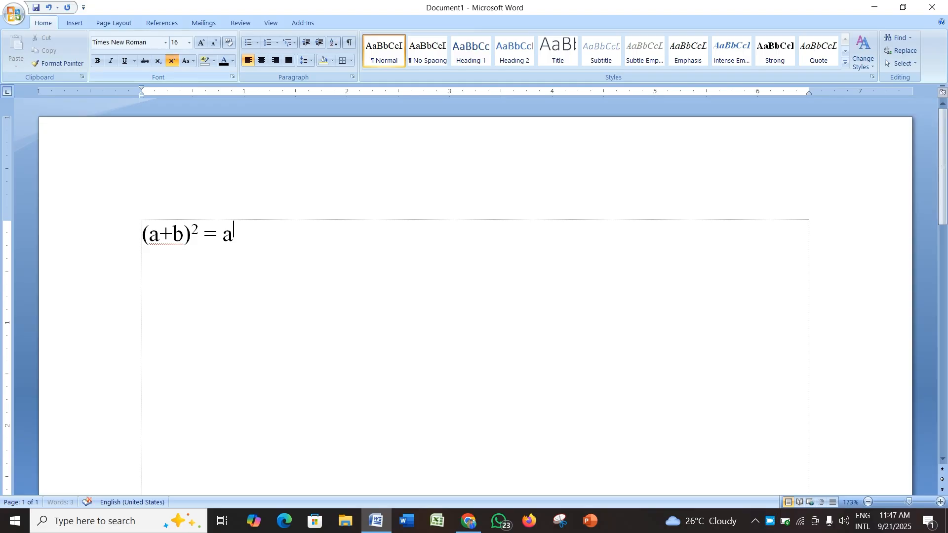
type("2")
left_click(172, 61)
type("+2")
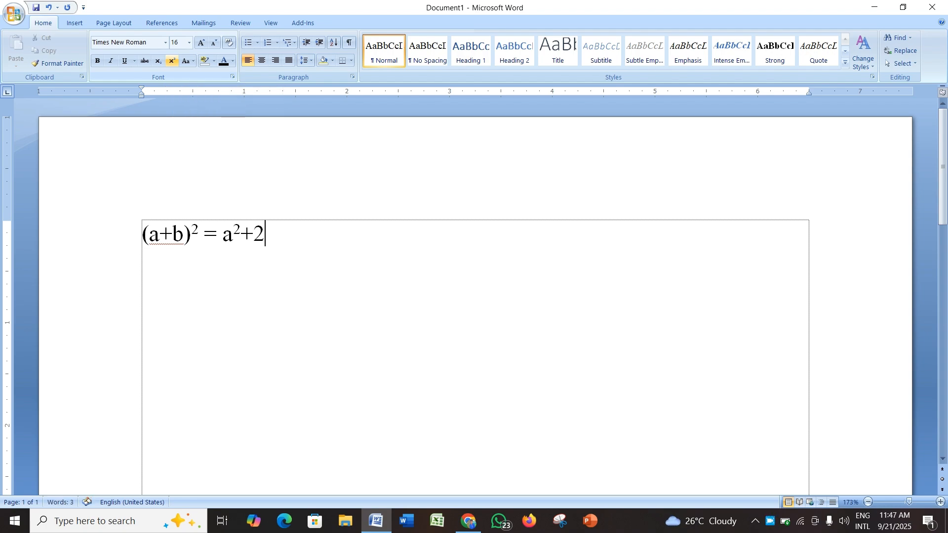
type("ab+b")
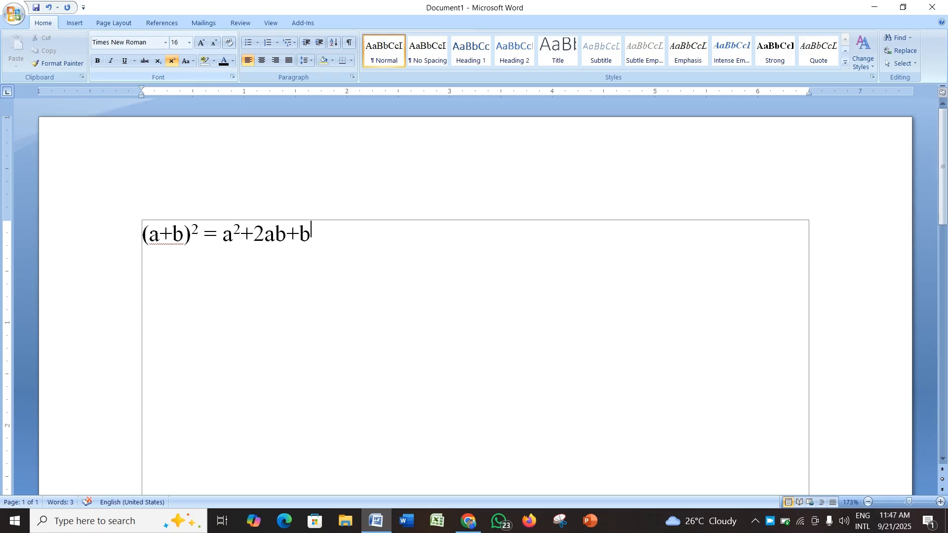
type("2")
key("Return")
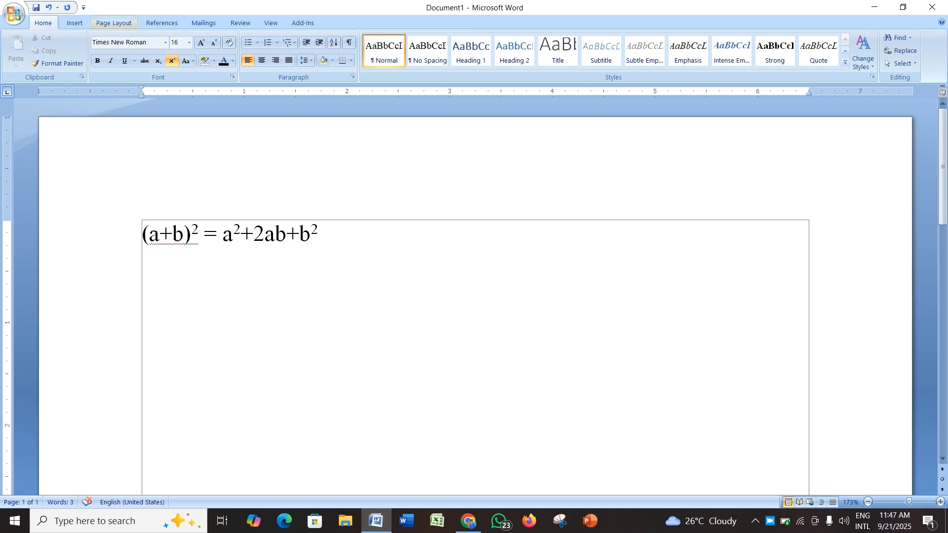
left_click(74, 23)
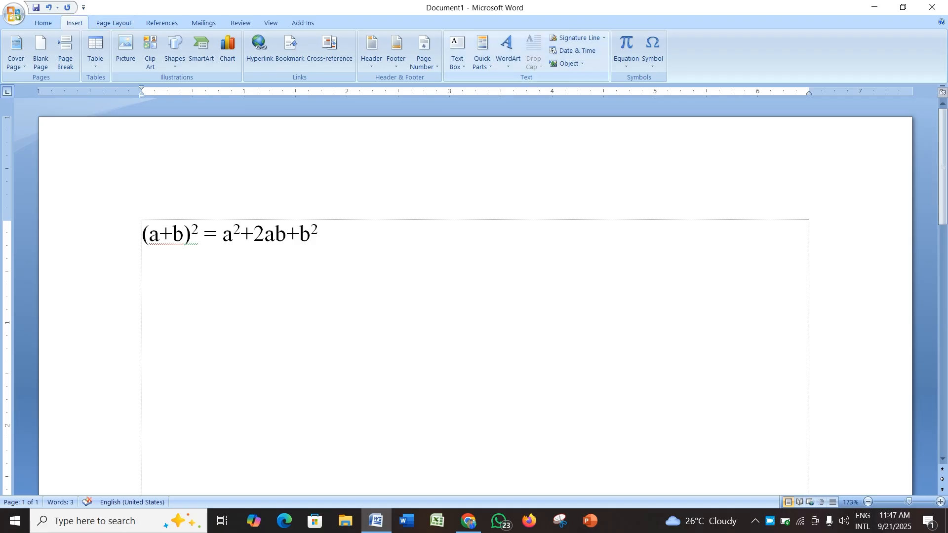
left_click(652, 52)
left_click(626, 60)
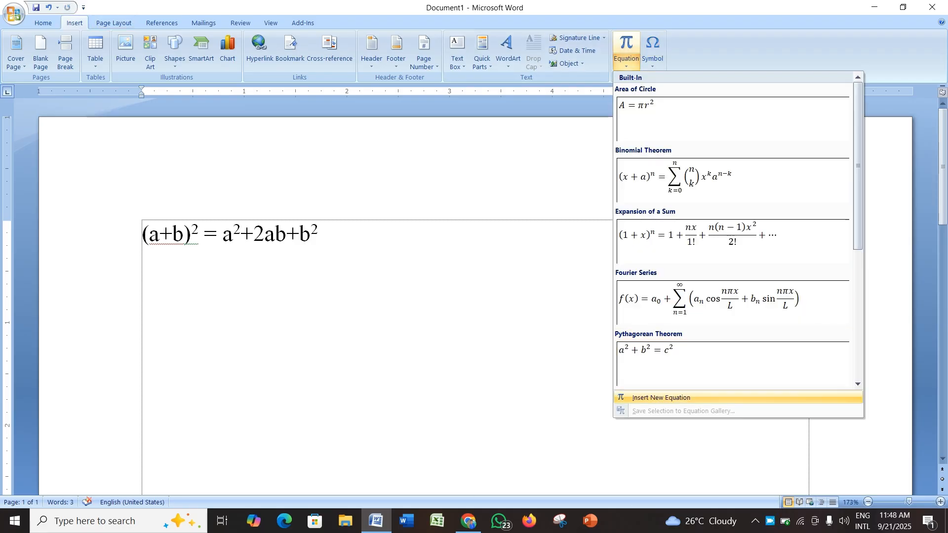
left_click(660, 397)
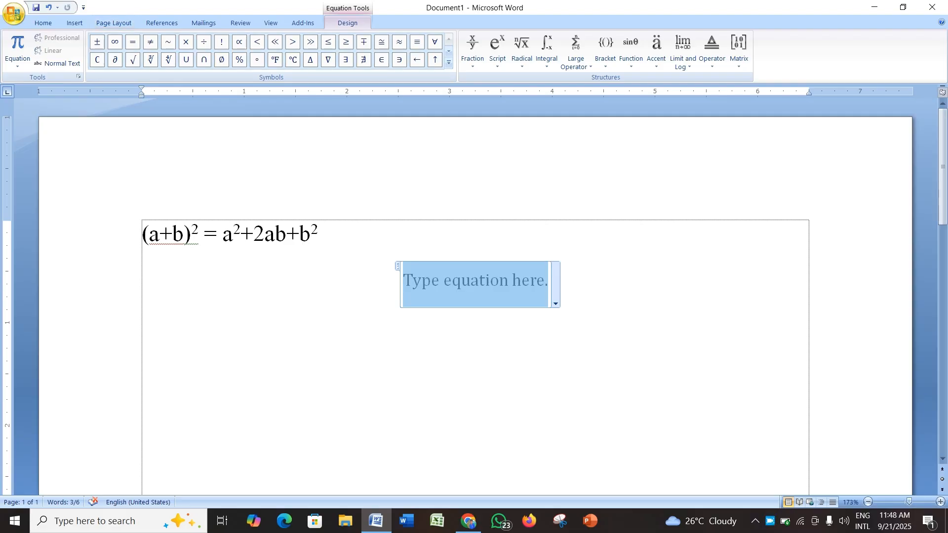
left_click(43, 23)
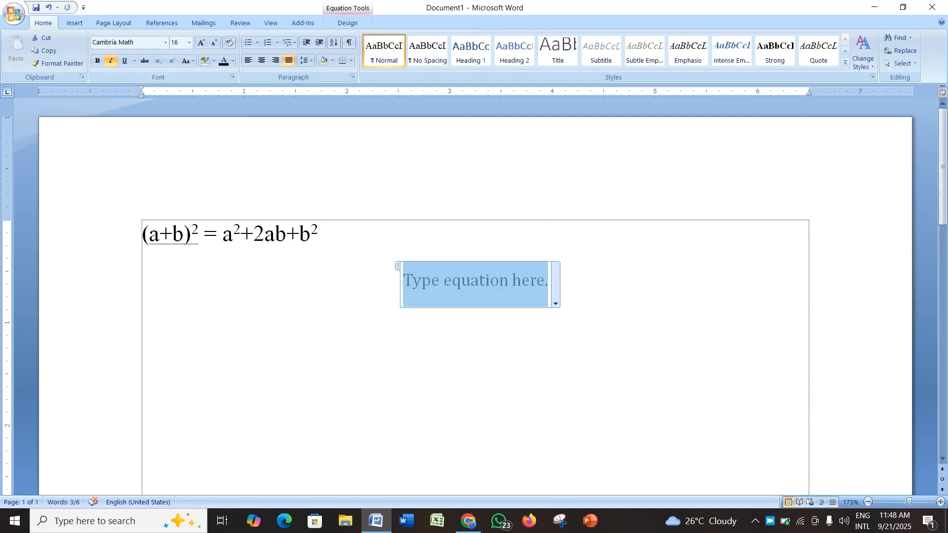
key("ctrl+z")
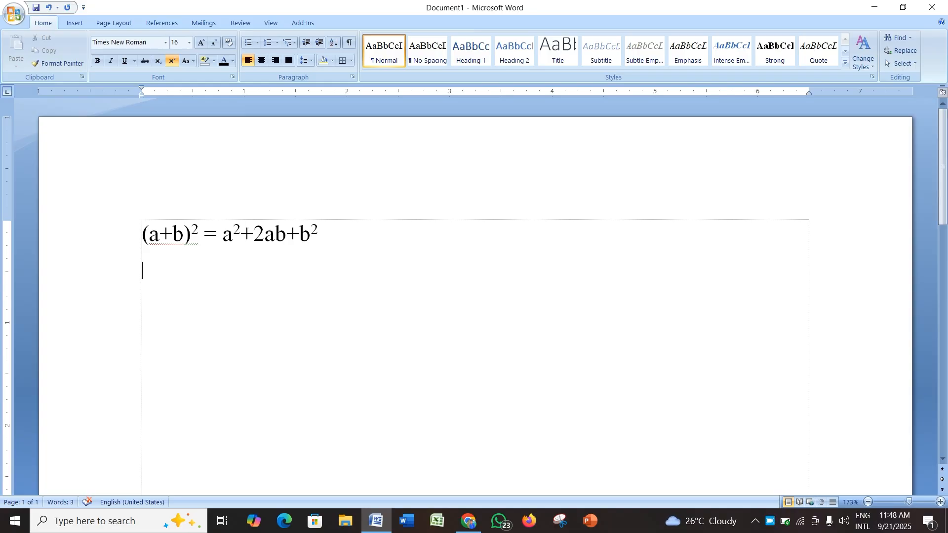
Step: Type a on the new line, then place a³ with a superscript 3 further along the first line
type("a")
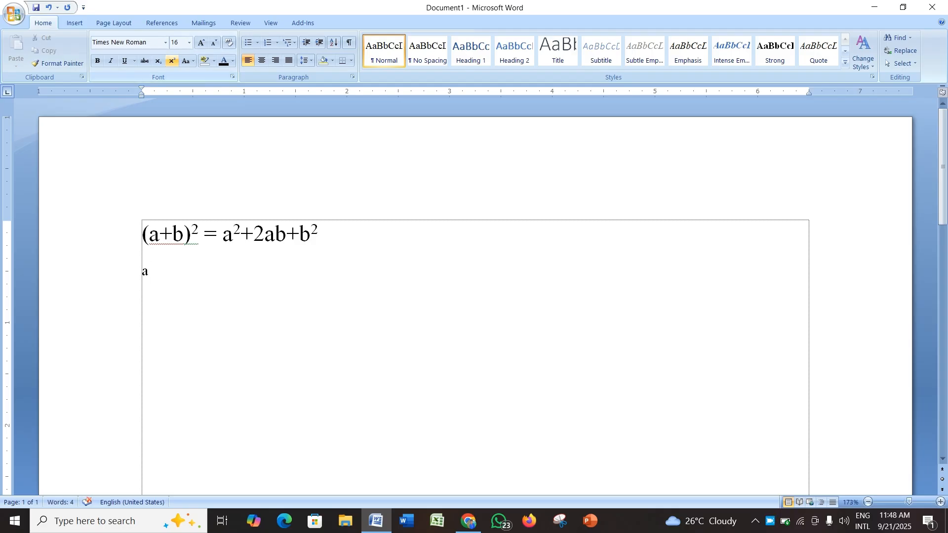
key("ctrl+shift+equal")
key("ctrl+shift+equal")
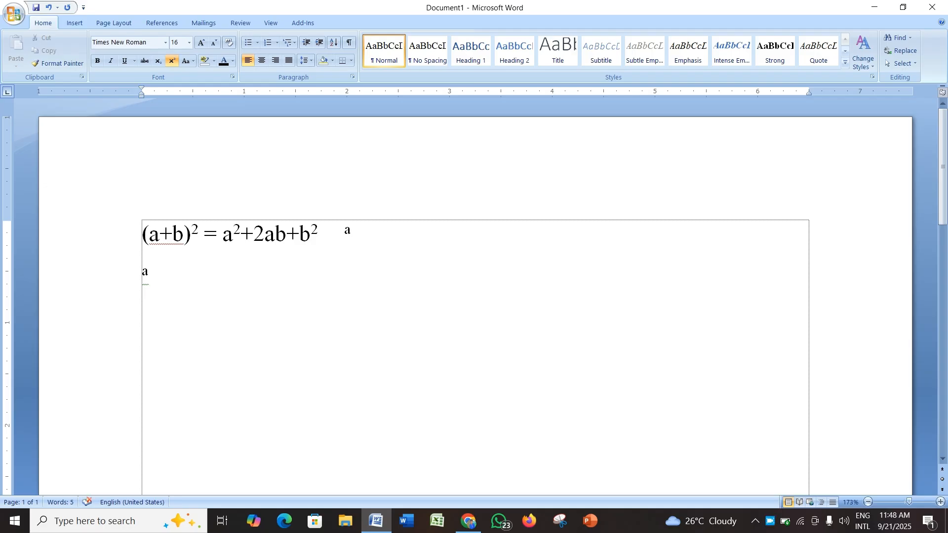
double_click(344, 232)
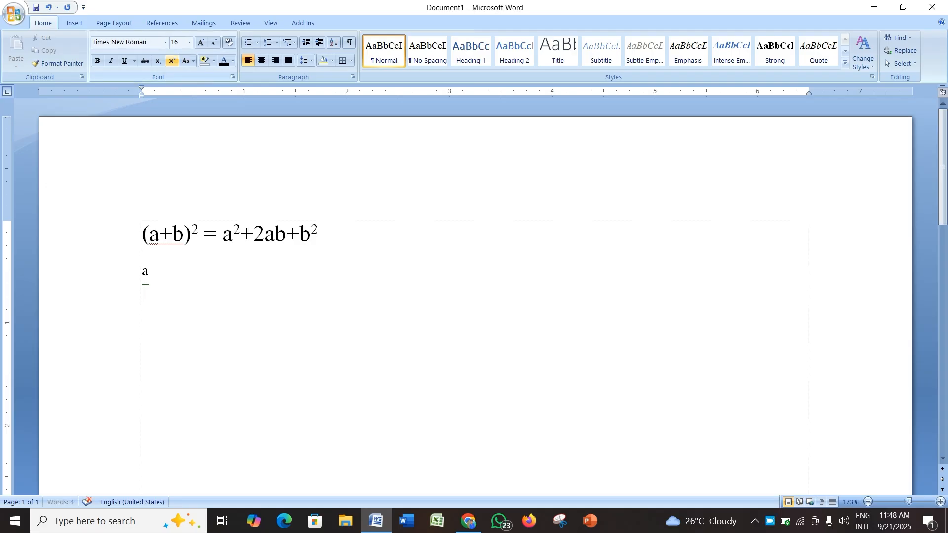
type("a")
key("ctrl+shift+equal")
type("3")
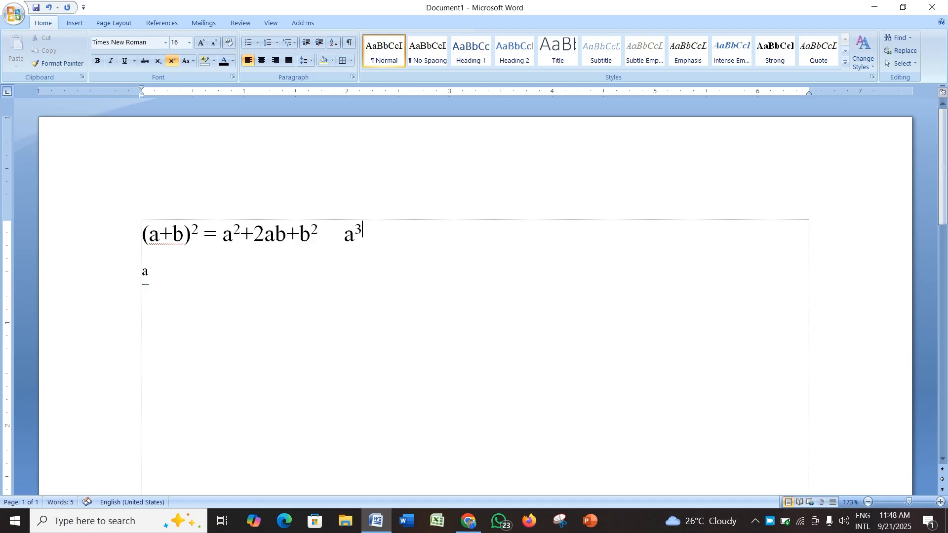
Step: Extend the expression to a³+b³ with a superscript 3 on b
key("ctrl+shift+equal")
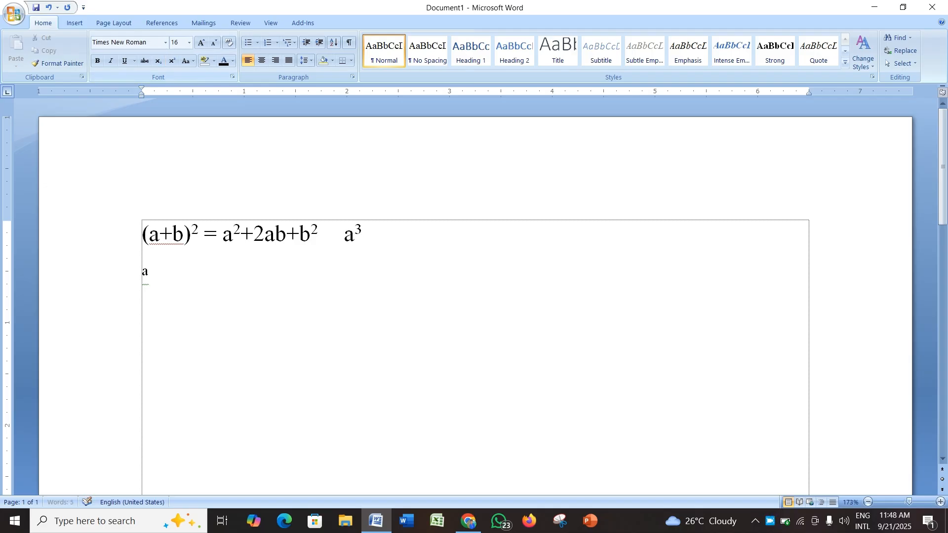
type("+")
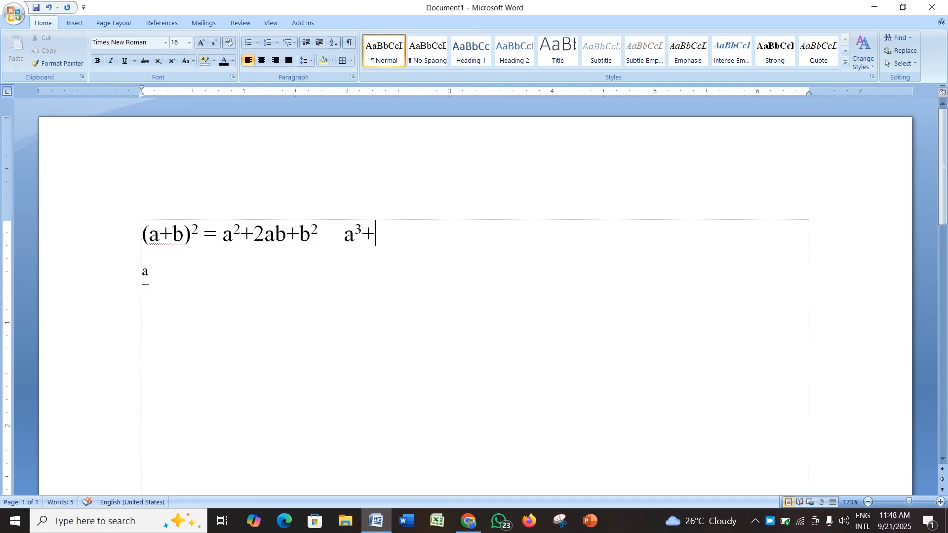
type("b")
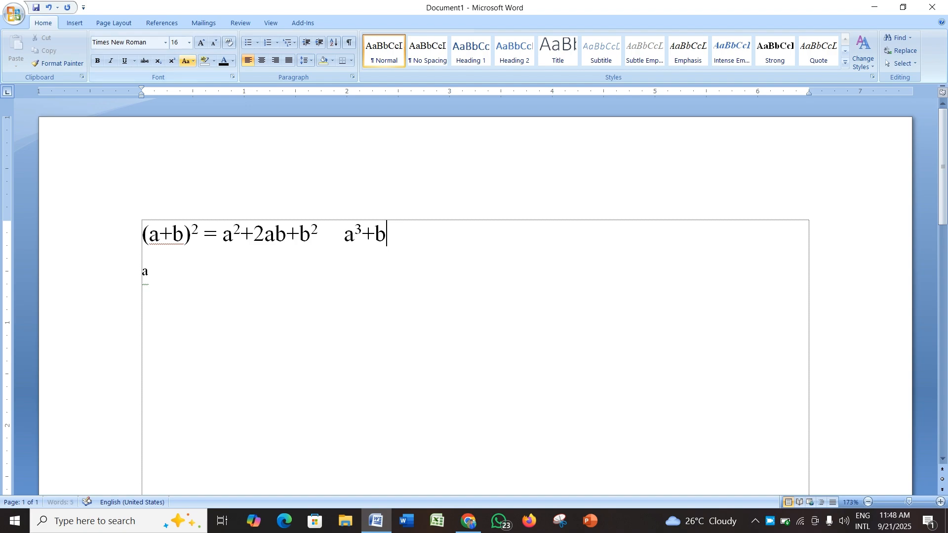
key("ctrl+shift+equal")
type("3")
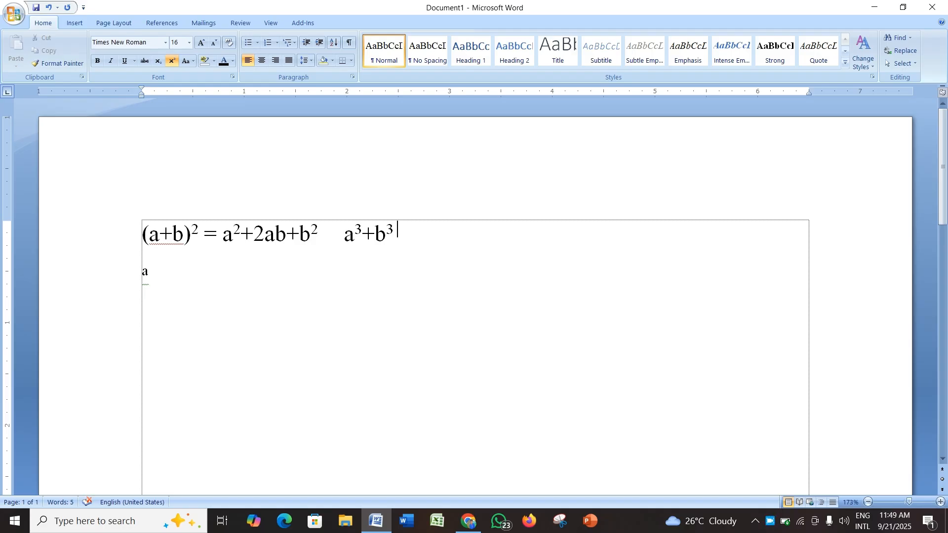
left_click(74, 23)
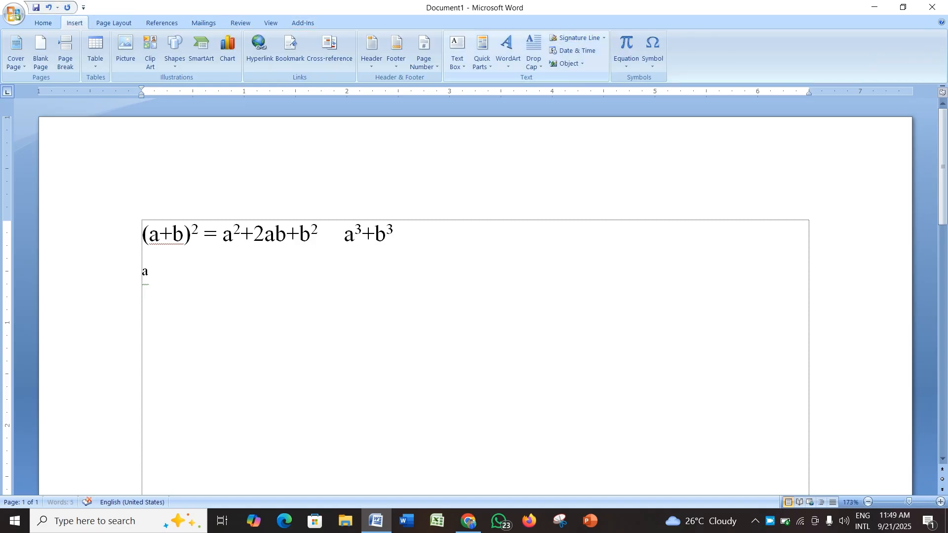
left_click(626, 58)
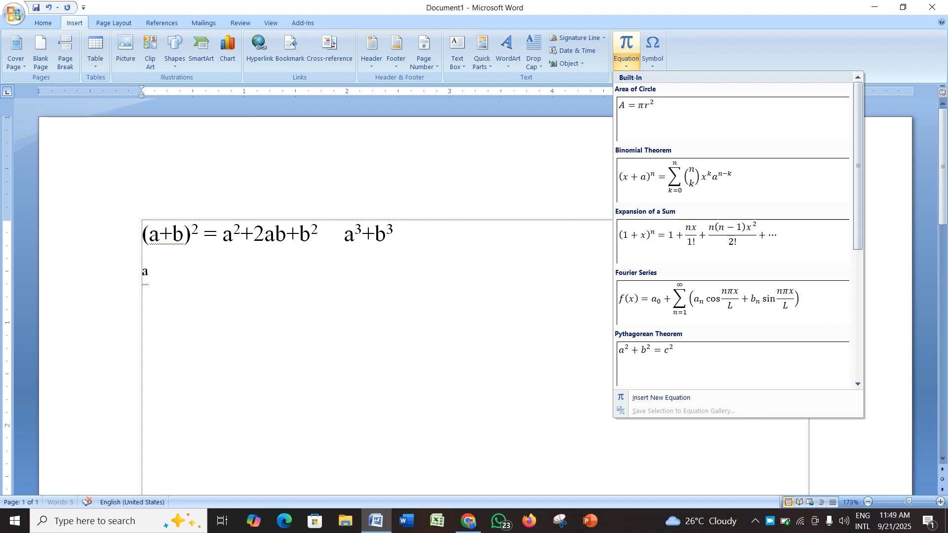
key("Escape")
left_click(43, 23)
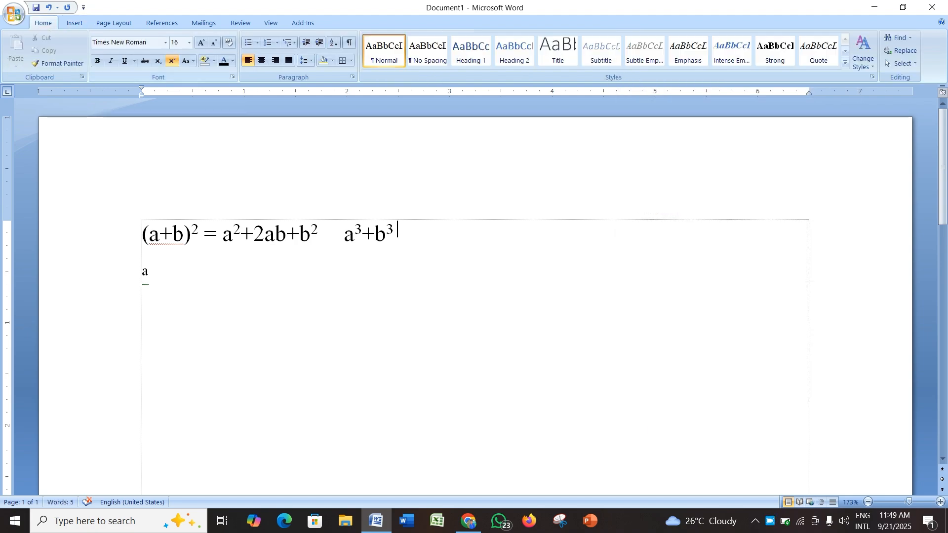
Step: Delete both formula lines to clear the document
left_click(99, 237)
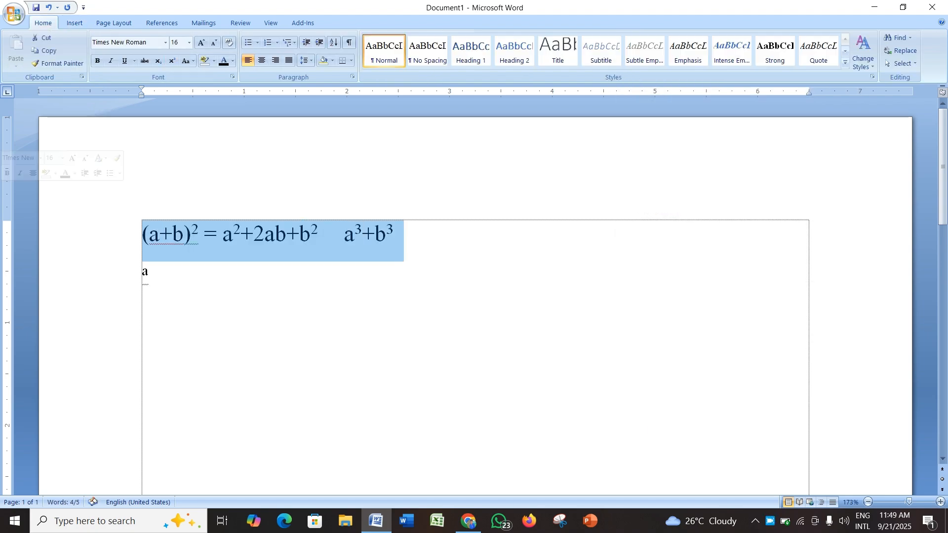
key("Delete")
left_click(110, 234)
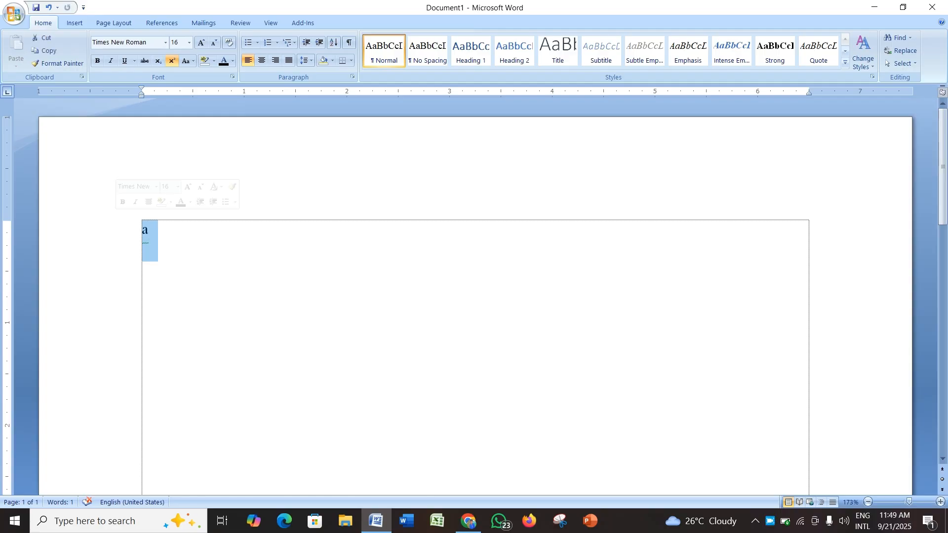
key("Delete")
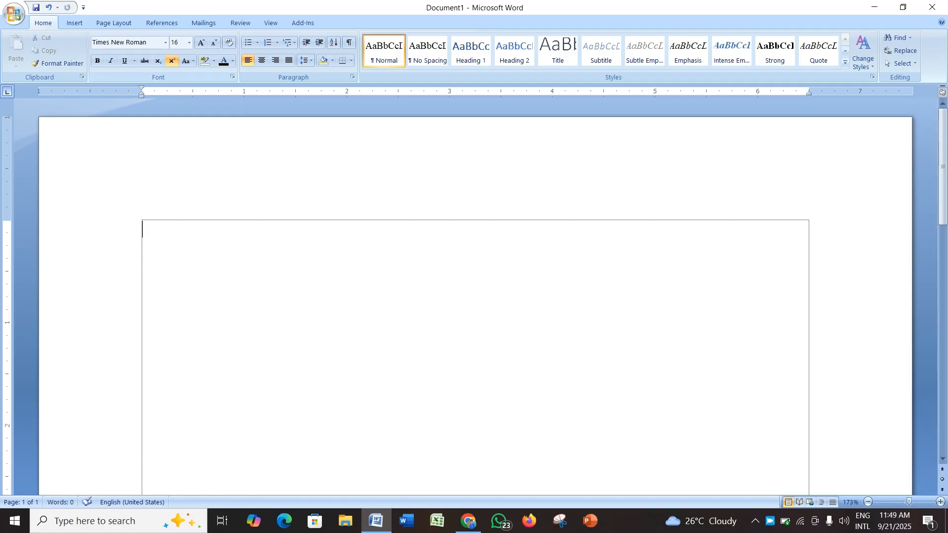
Step: Open the existing document ENGLISH FIVE
left_click(188, 61)
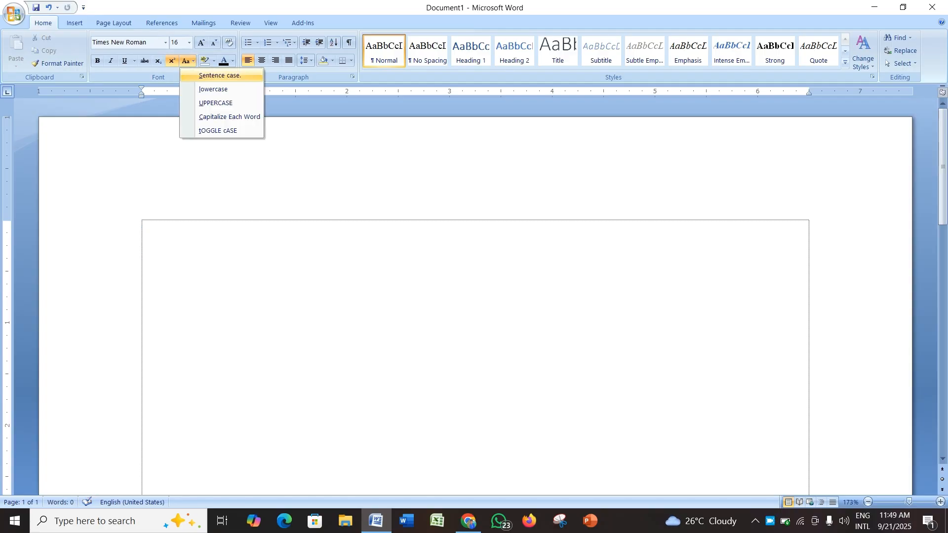
key("Escape")
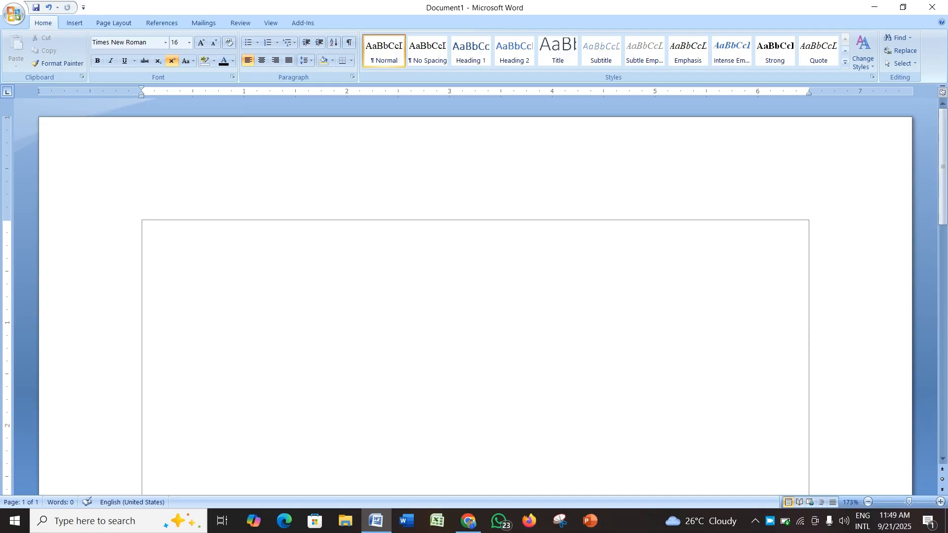
left_click(376, 521)
left_click(376, 521)
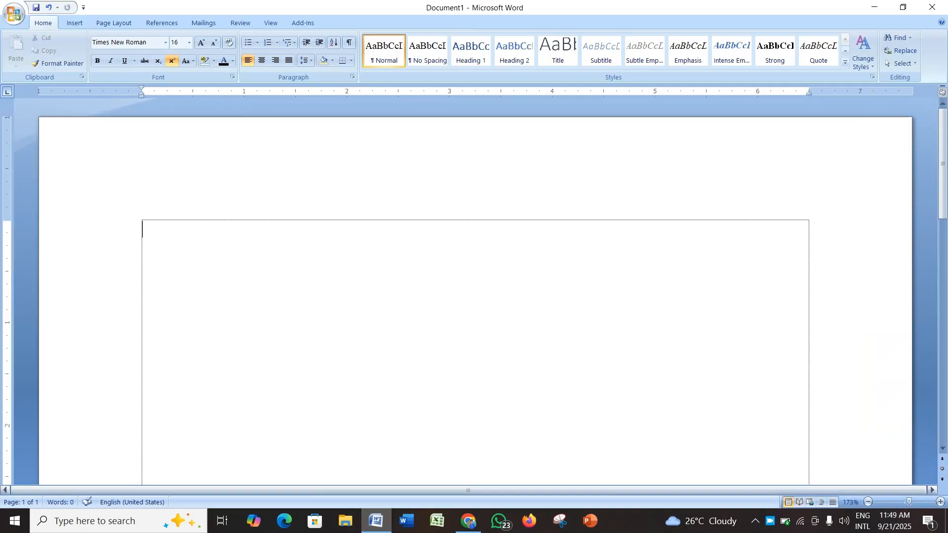
key("ctrl+o")
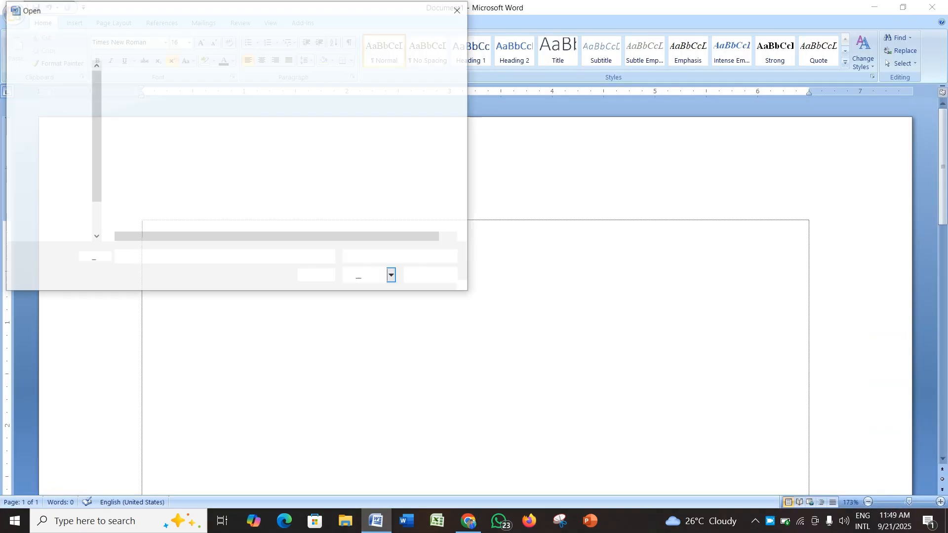
double_click(149, 153)
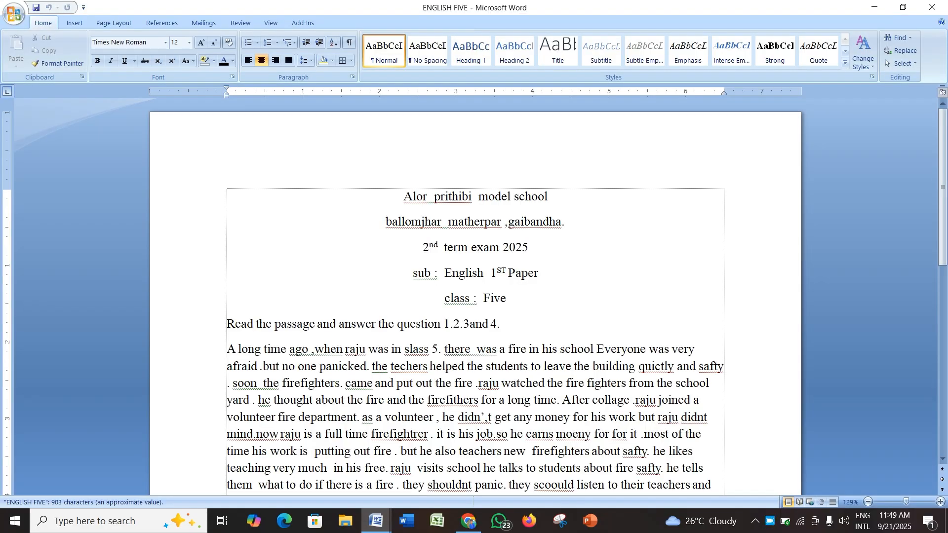
Step: Delete the school header lines and the instruction line above the passage
scroll(475, 296, "down", 5)
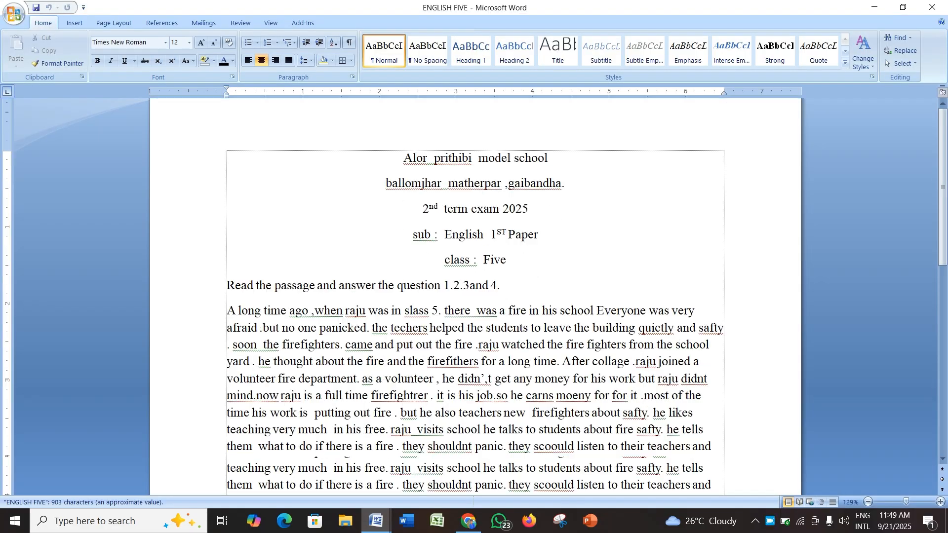
scroll(475, 296, "up", 3)
left_click_drag(404, 120, 523, 249)
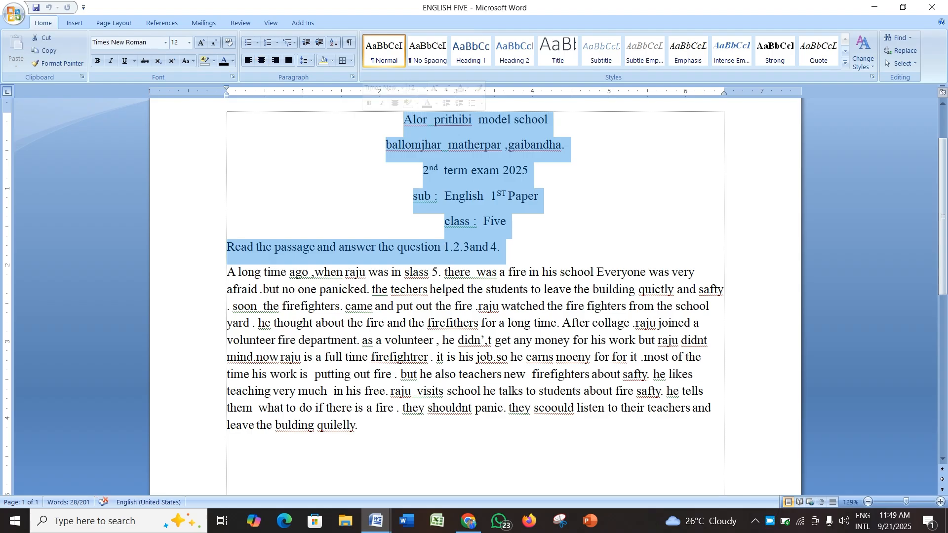
key("Delete")
scroll(475, 296, "up", 2)
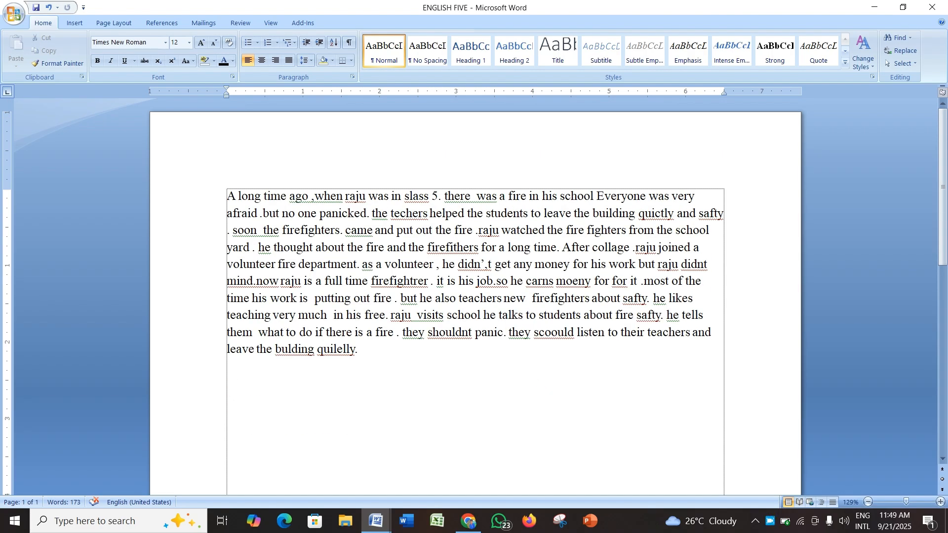
Step: Select the whole passage and change its case to UPPERCASE
key("Return")
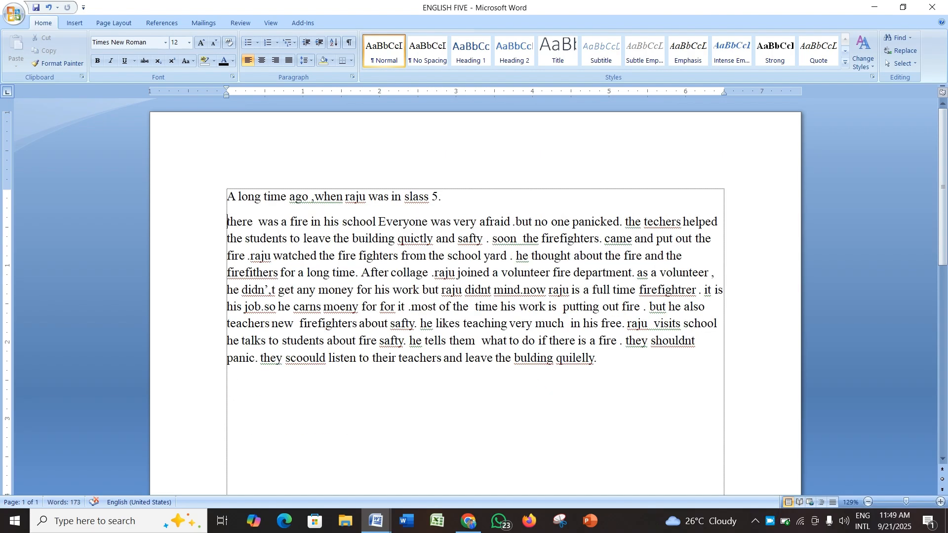
key("BackSpace")
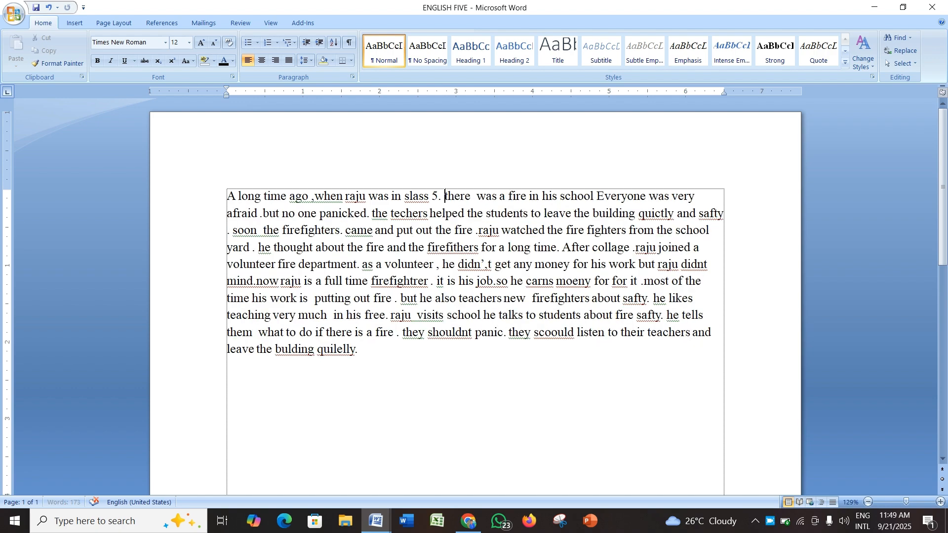
key("ctrl+a")
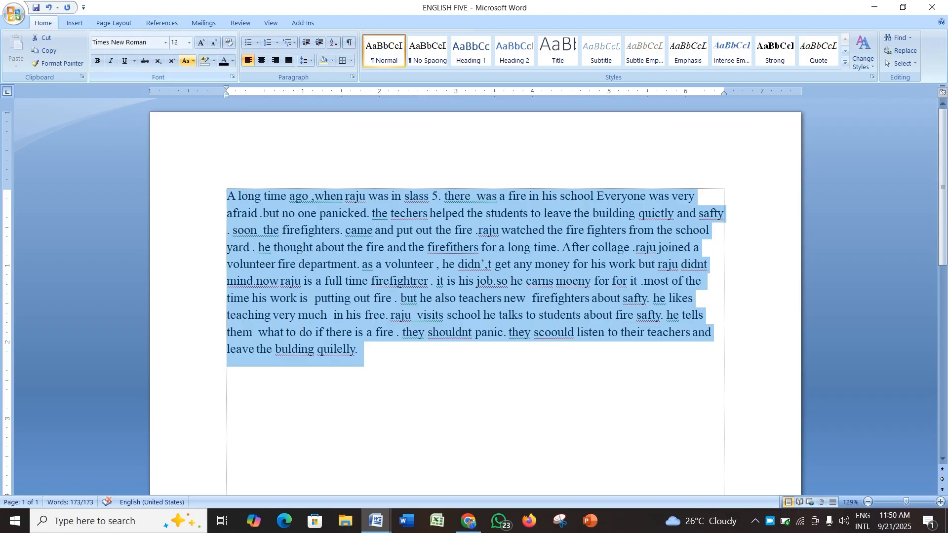
left_click(187, 61)
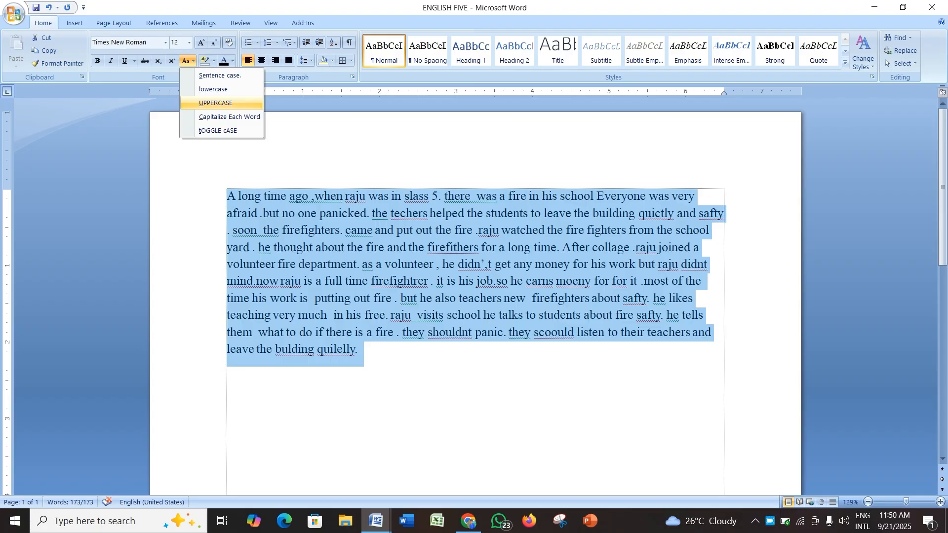
left_click(216, 103)
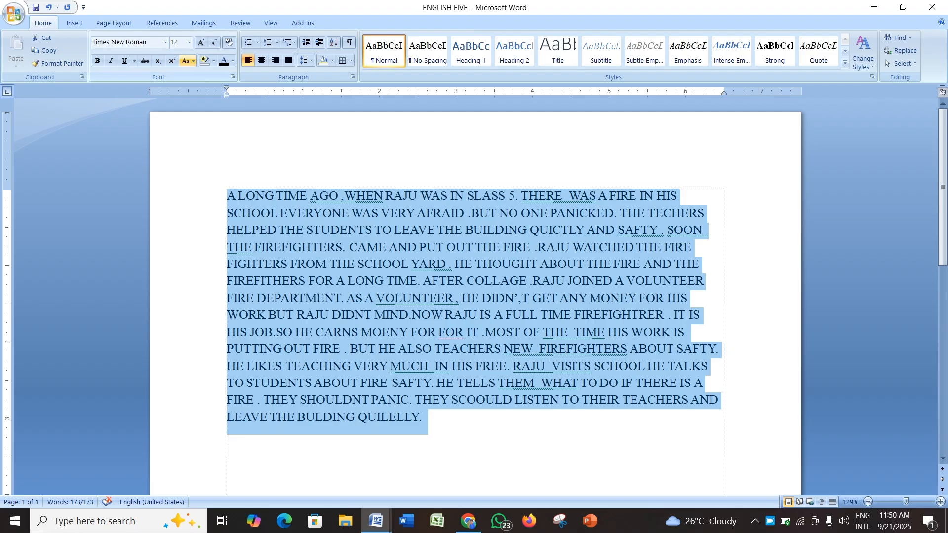
Step: Change the passage's case to lowercase, then to Sentence case
left_click(186, 60)
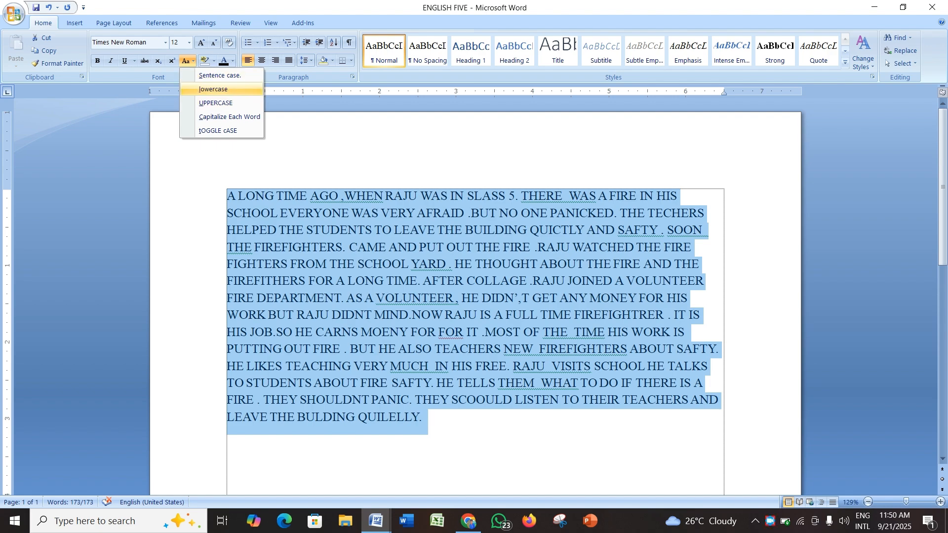
left_click(213, 90)
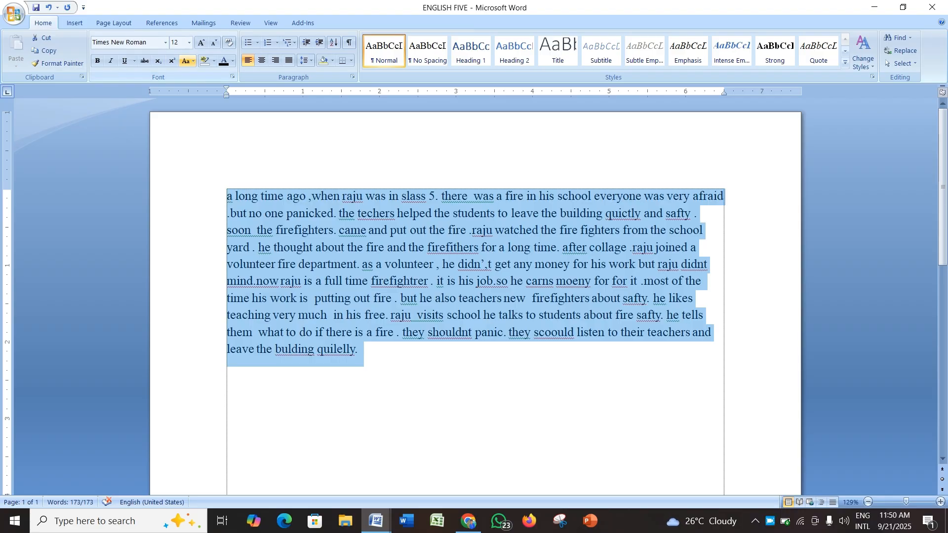
left_click(188, 61)
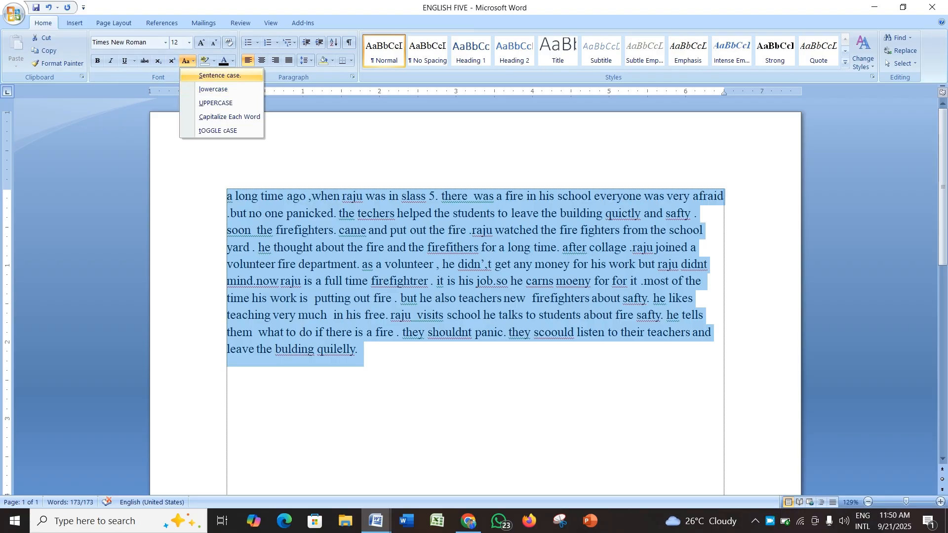
left_click(219, 75)
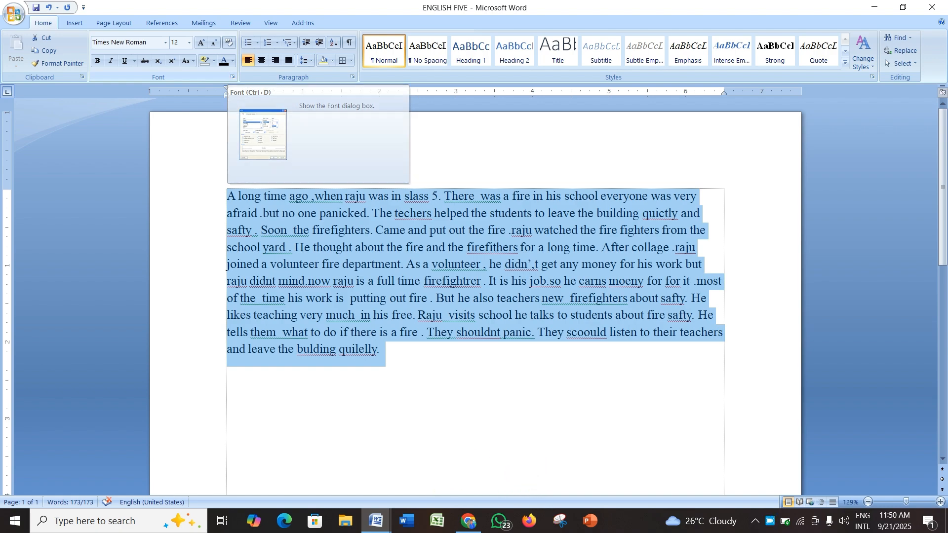
left_click(186, 61)
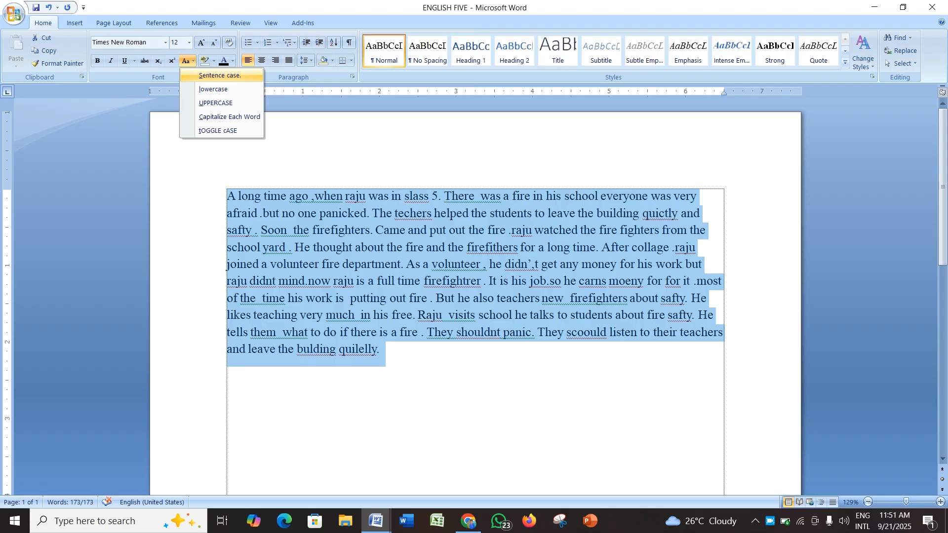
left_click(220, 75)
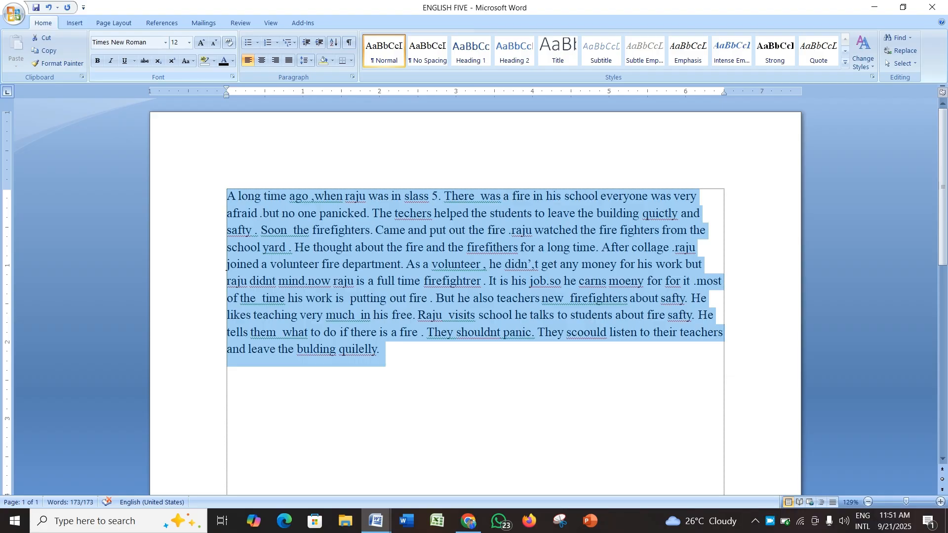
Step: Apply Capitalize Each Word, then tOGGLE cASE to the passage
left_click(186, 60)
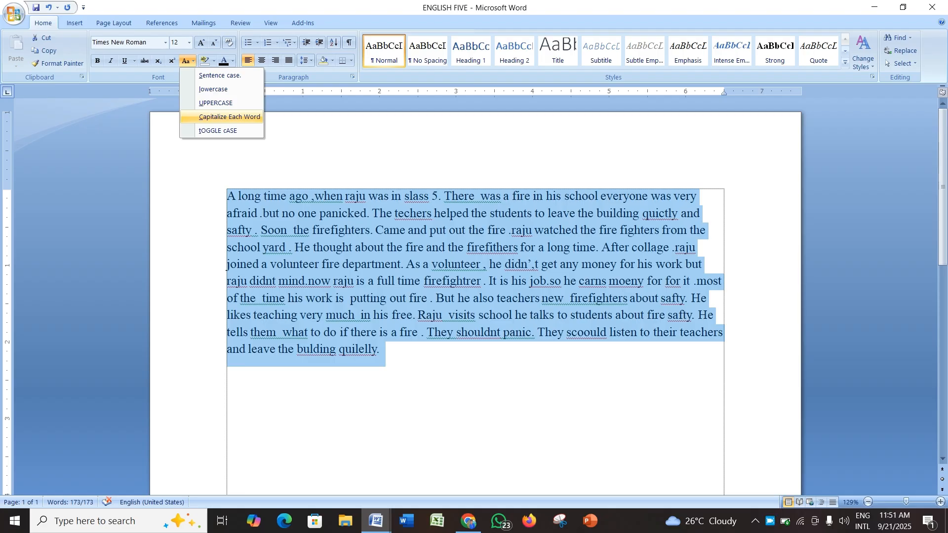
left_click(230, 116)
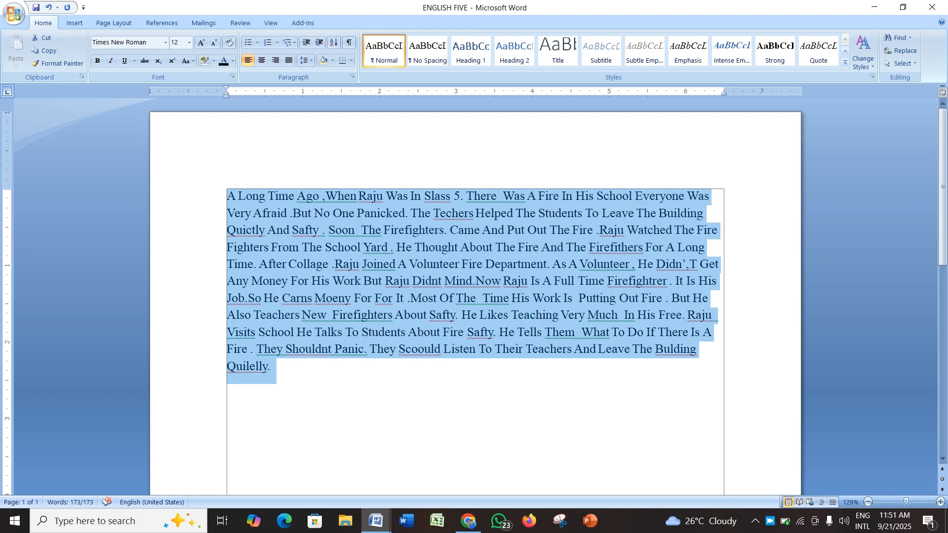
left_click(187, 61)
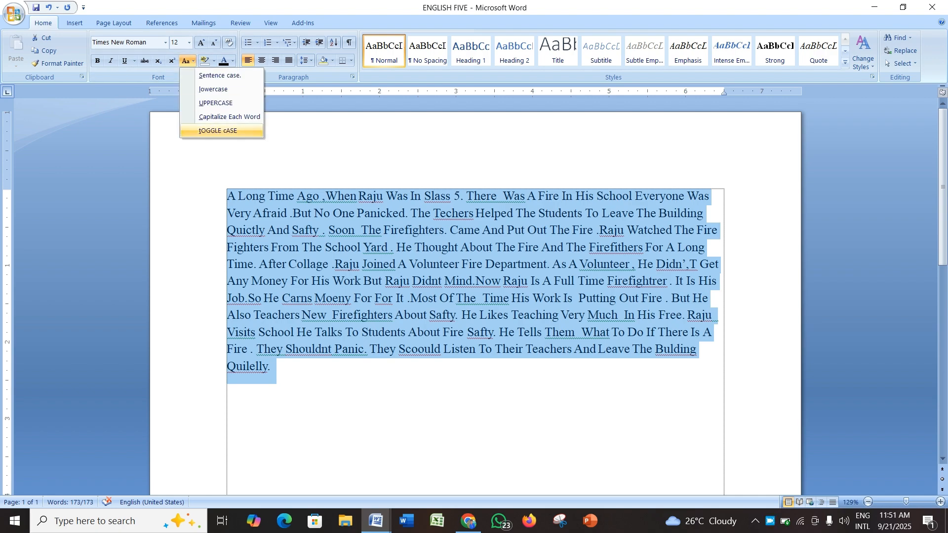
left_click(217, 131)
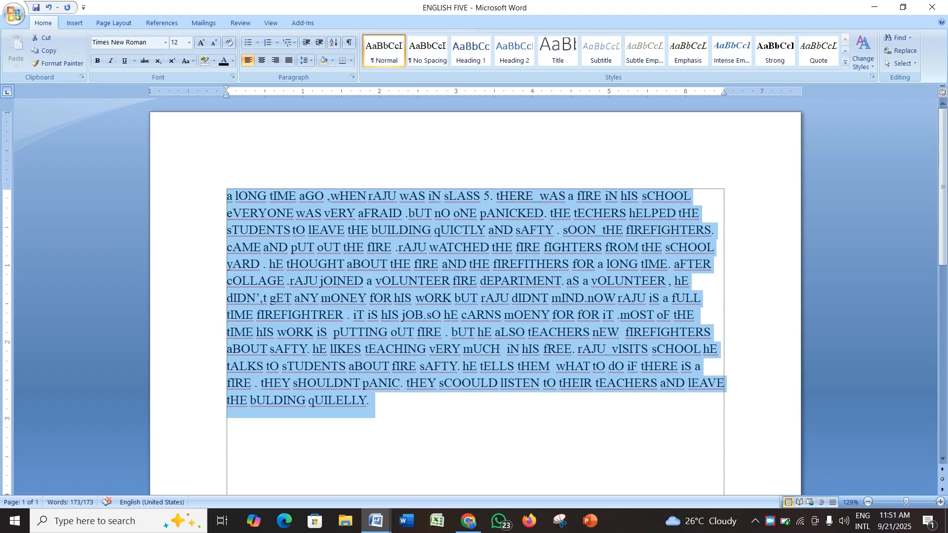
Step: Restore Sentence case on the passage and enlarge its font to 15 pt
left_click(187, 60)
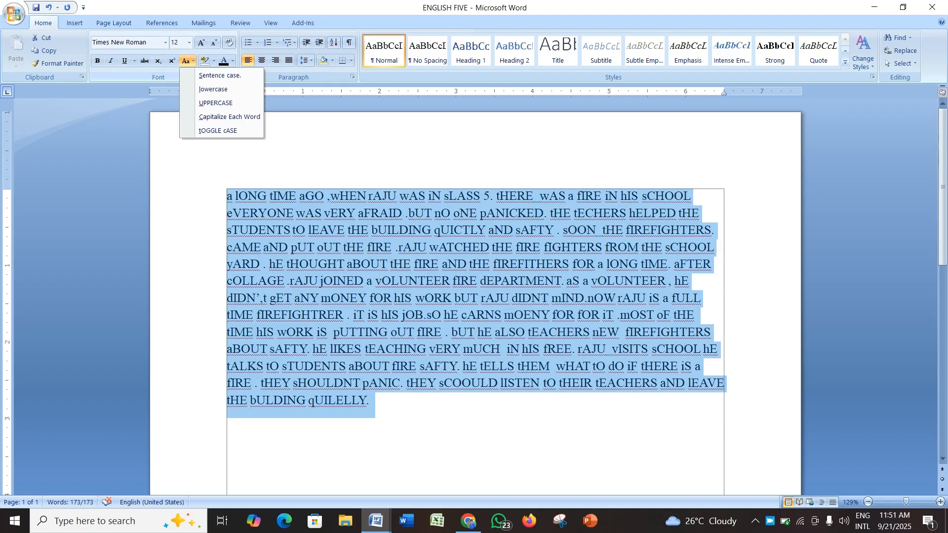
left_click(219, 75)
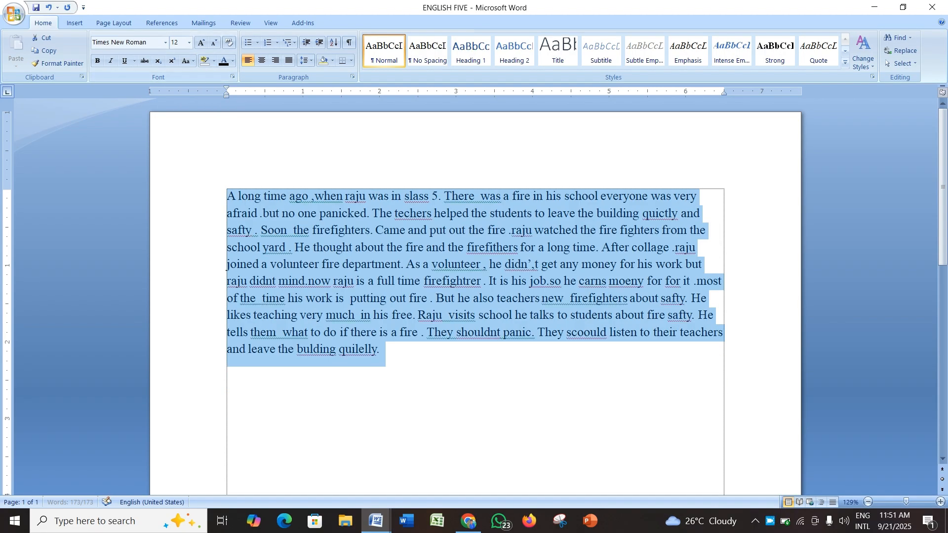
key("ctrl+bracketright")
key("ctrl+bracketright")
key("ctrl+bracketright")
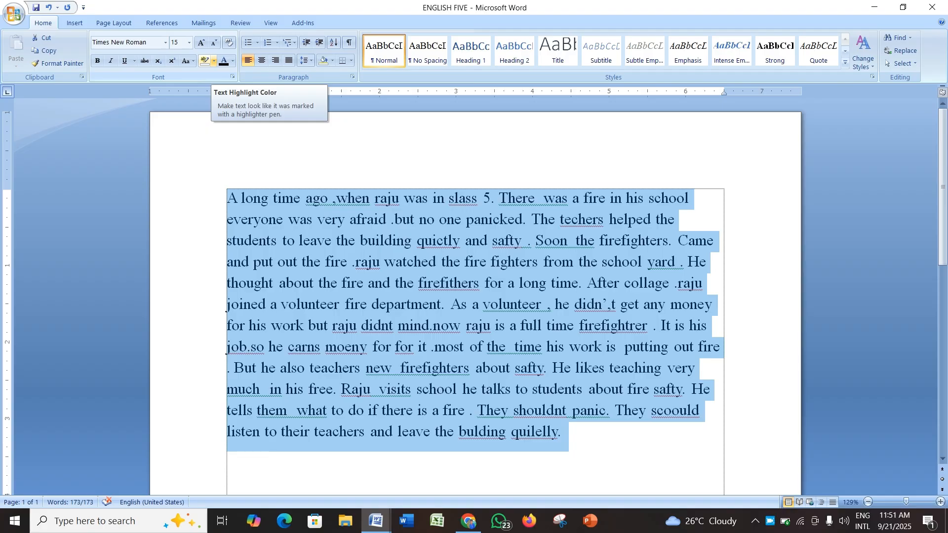
Step: Highlight the passage's first sentence, ending at 'slass 5.', in yellow
left_click(404, 197)
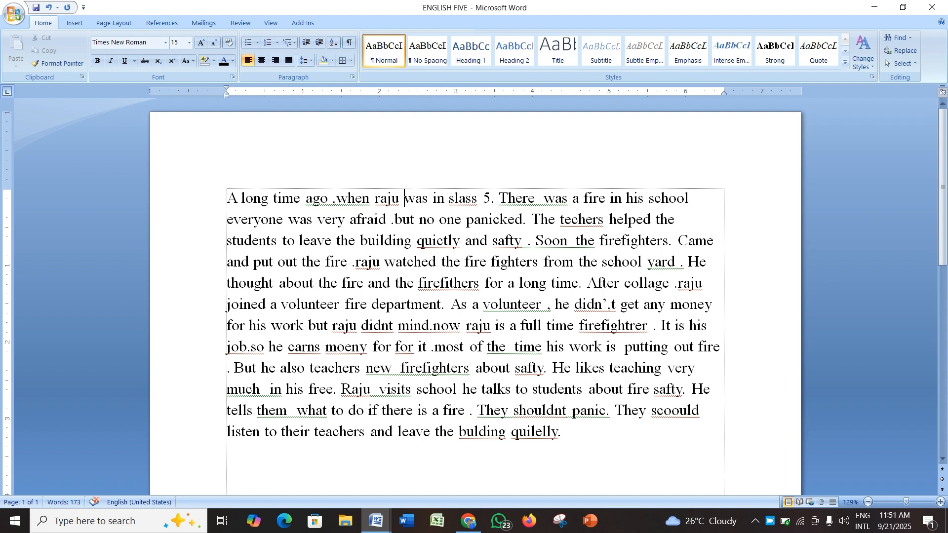
left_click_drag(498, 198, 227, 198)
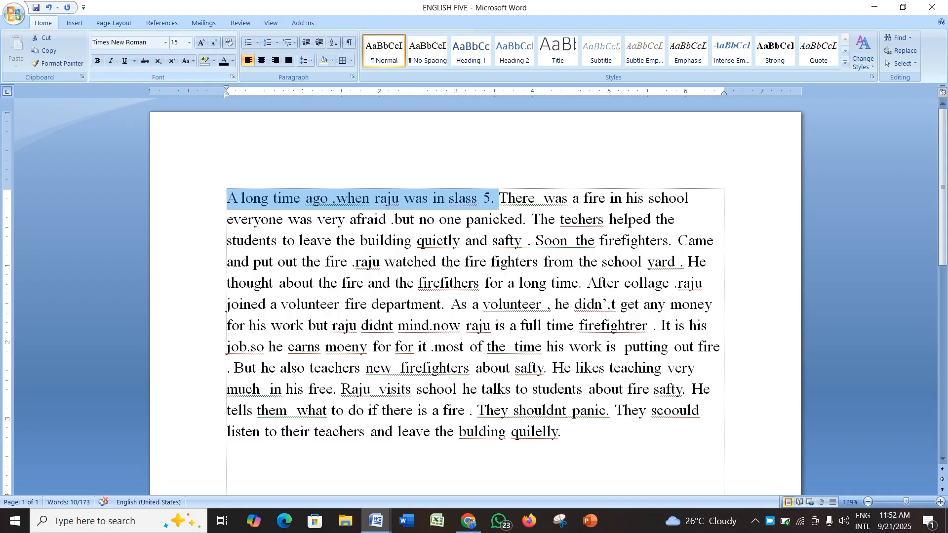
left_click(213, 61)
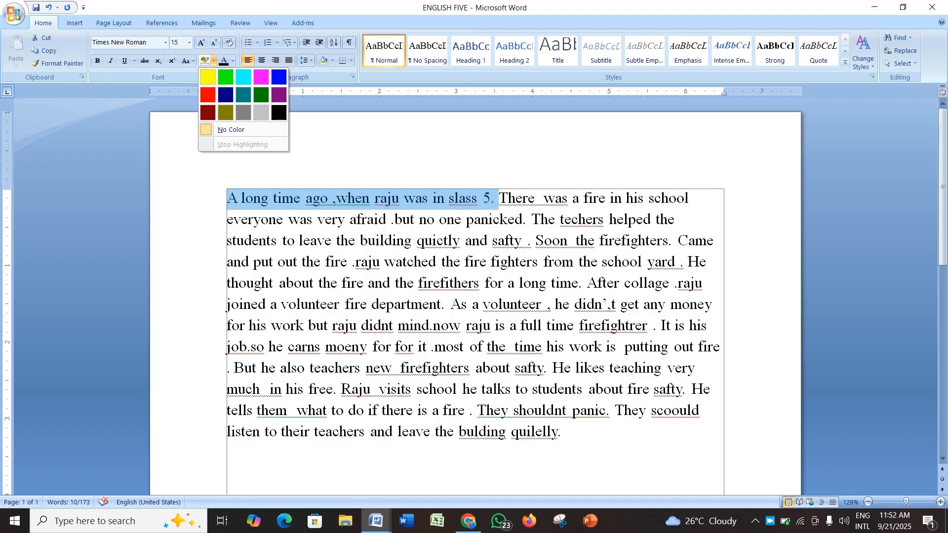
right_click(770, 521)
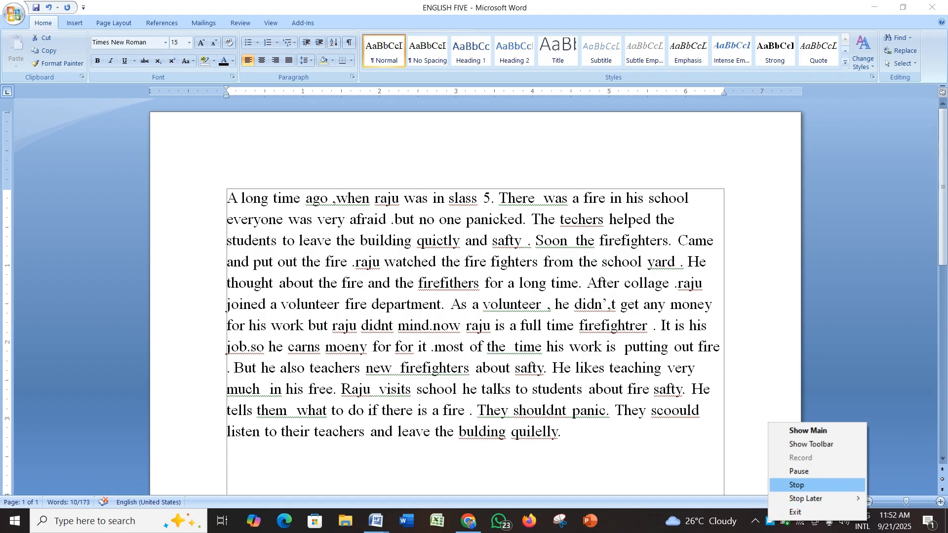
left_click(798, 471)
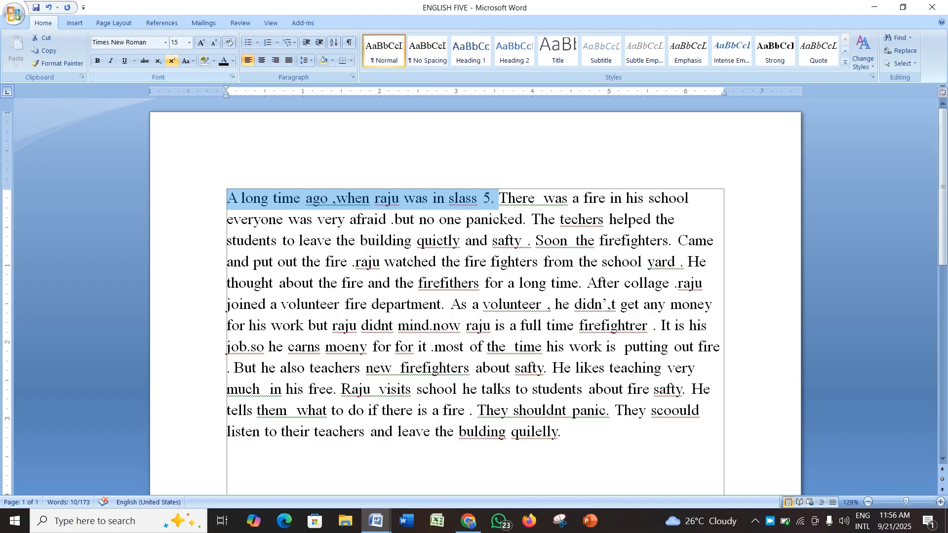
left_click(214, 61)
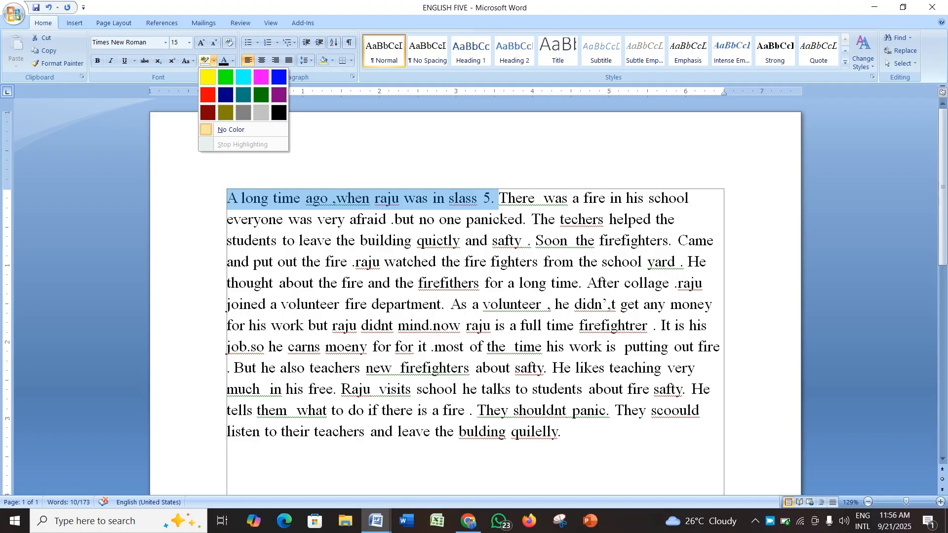
left_click(208, 77)
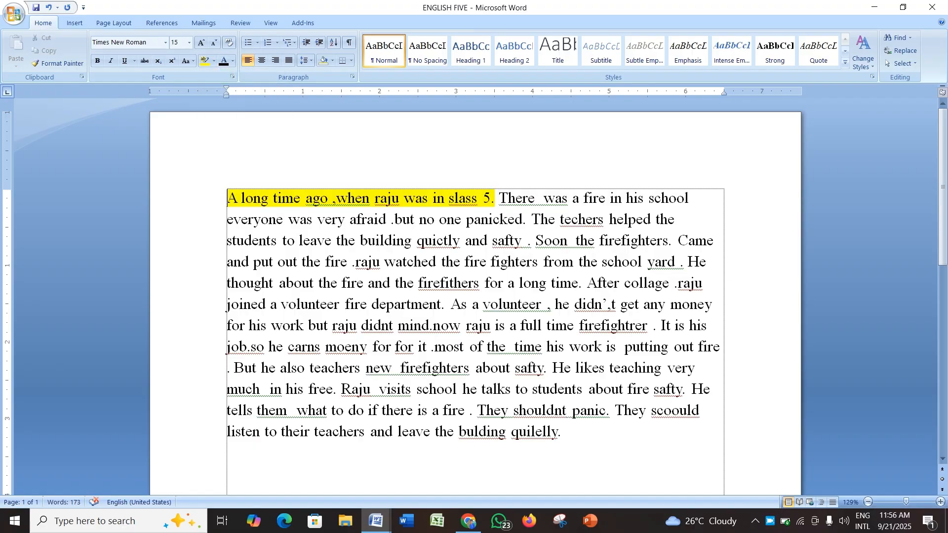
Step: Highlight the sentence from 'tells them' to 'They shouldnt panic.' in purple
left_click_drag(613, 410, 227, 410)
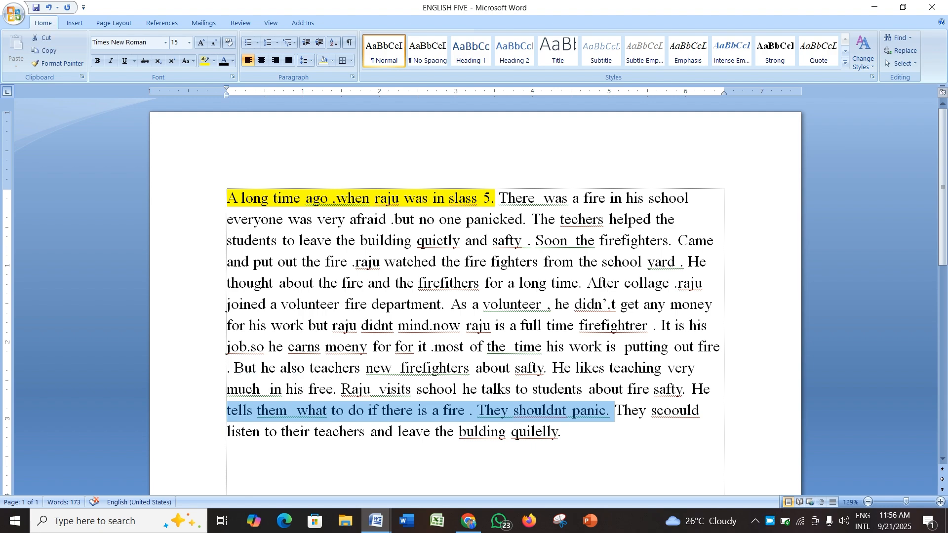
left_click(213, 60)
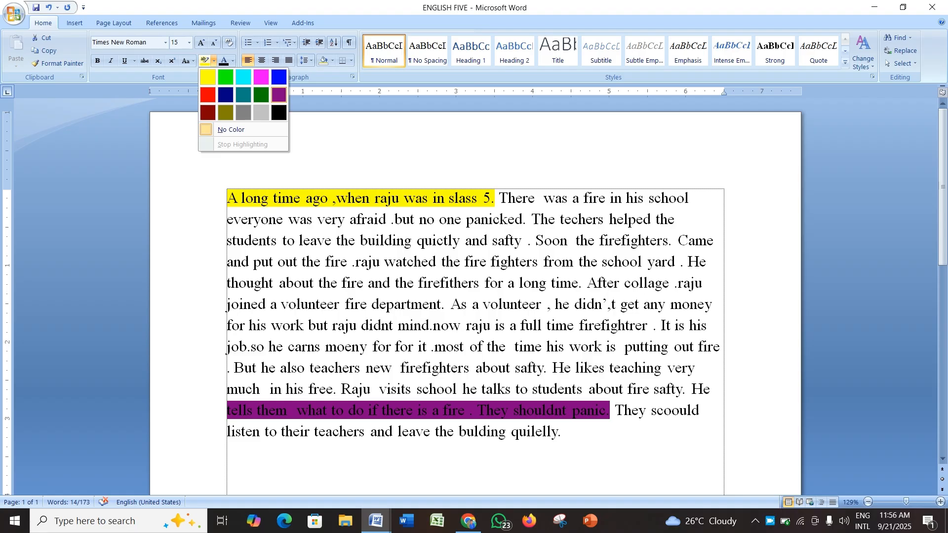
left_click(279, 95)
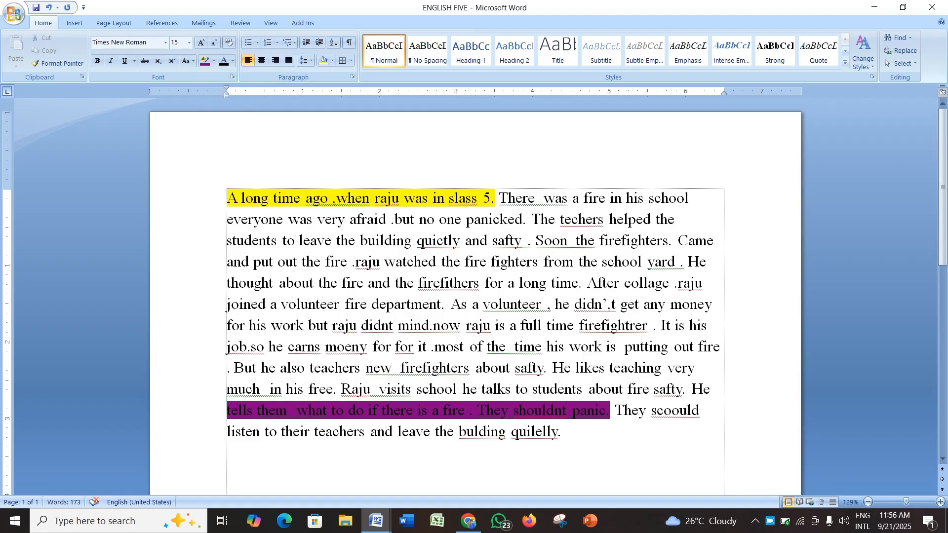
Step: Select the whole passage and remove all highlighting with No Color
left_click_drag(562, 432, 213, 192)
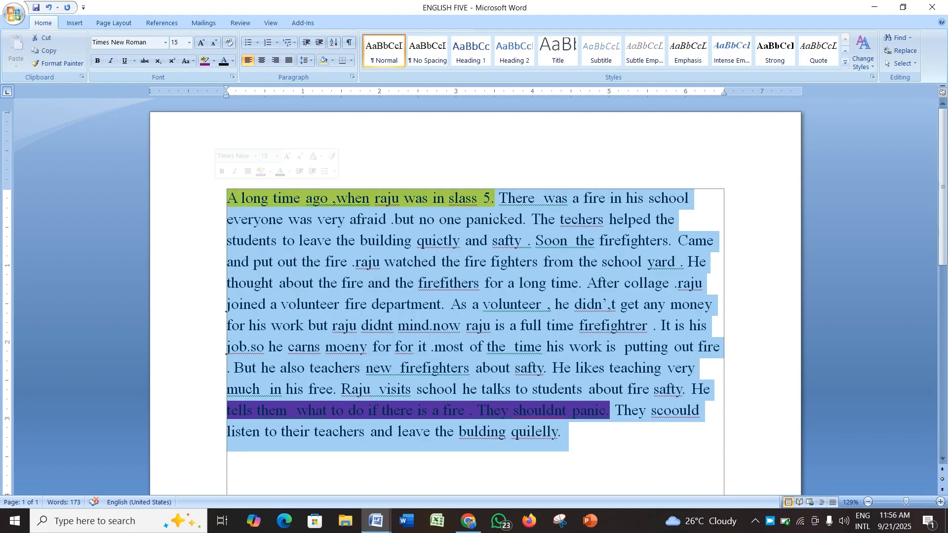
left_click(213, 60)
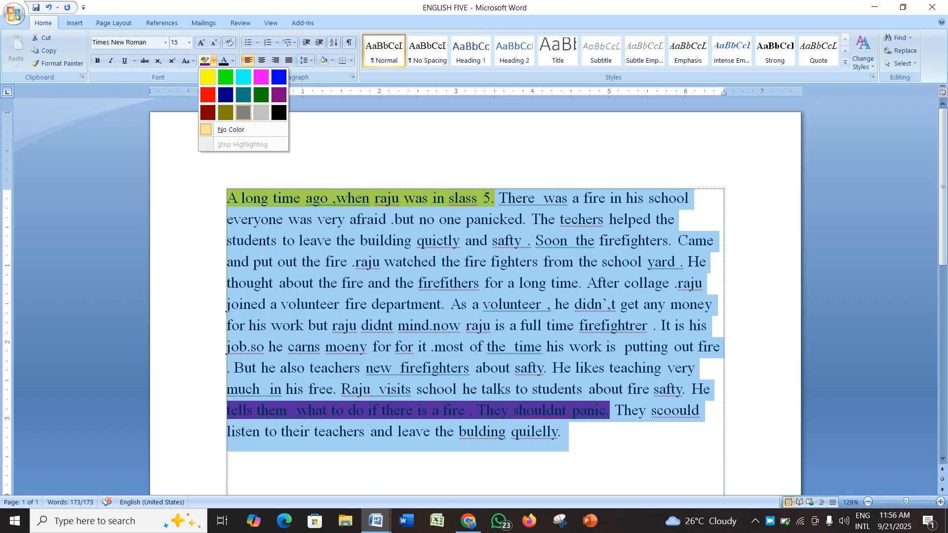
left_click(231, 129)
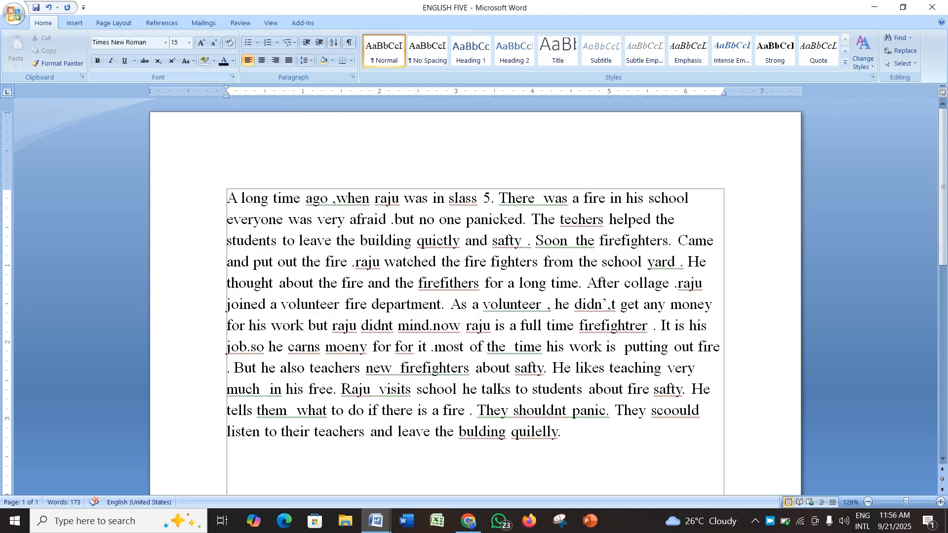
Step: Change the whole passage's font colour to a standard blue
left_click_drag(563, 432, 227, 198)
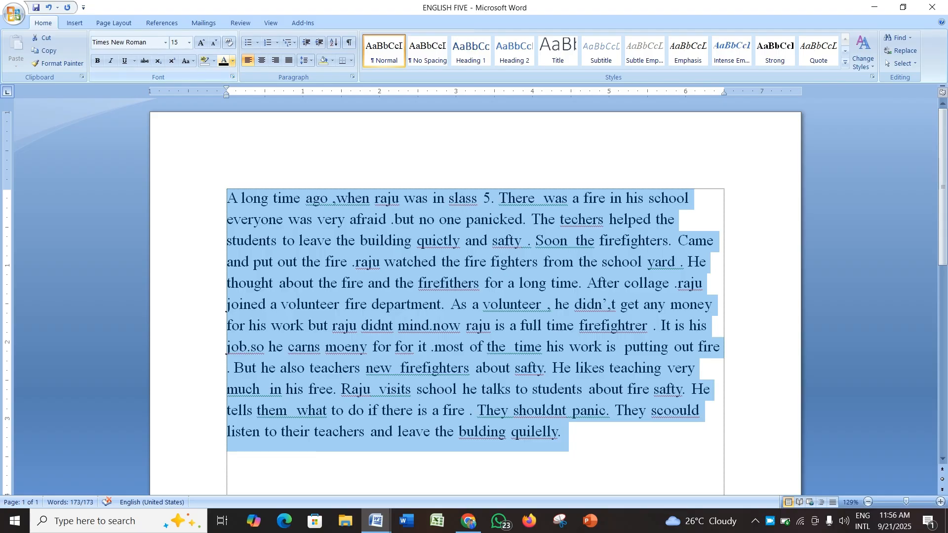
left_click(233, 61)
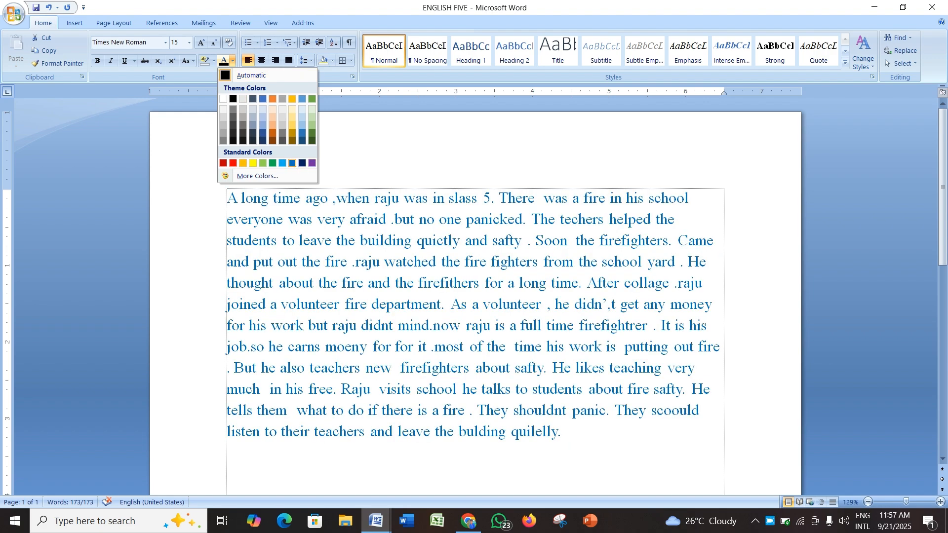
left_click(282, 163)
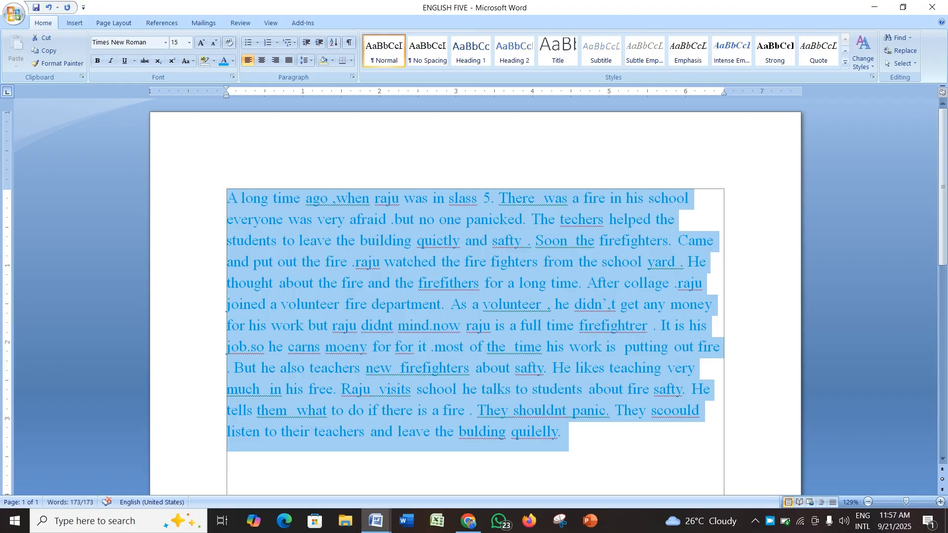
Step: Apply a custom light green font colour (RGB 204, 255, 153) to the passage through More Colors
left_click(233, 61)
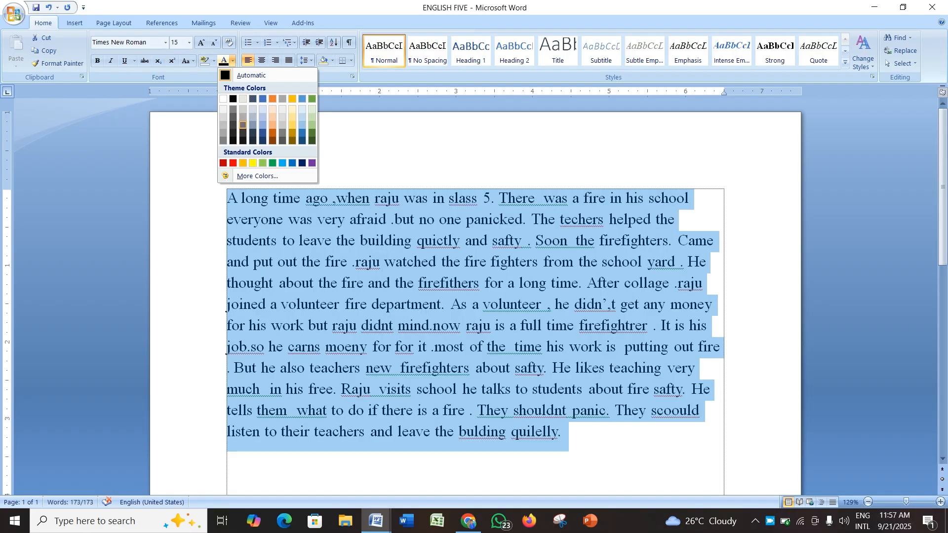
left_click(256, 176)
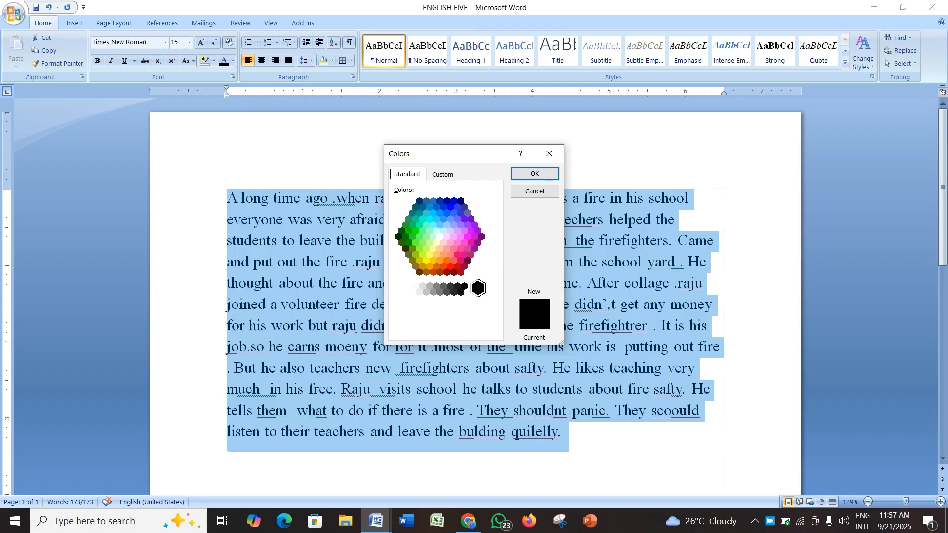
left_click(422, 243)
left_click(419, 237)
left_click(433, 237)
left_click(433, 248)
left_click(429, 230)
left_click(436, 230)
left_click(453, 261)
left_click(429, 243)
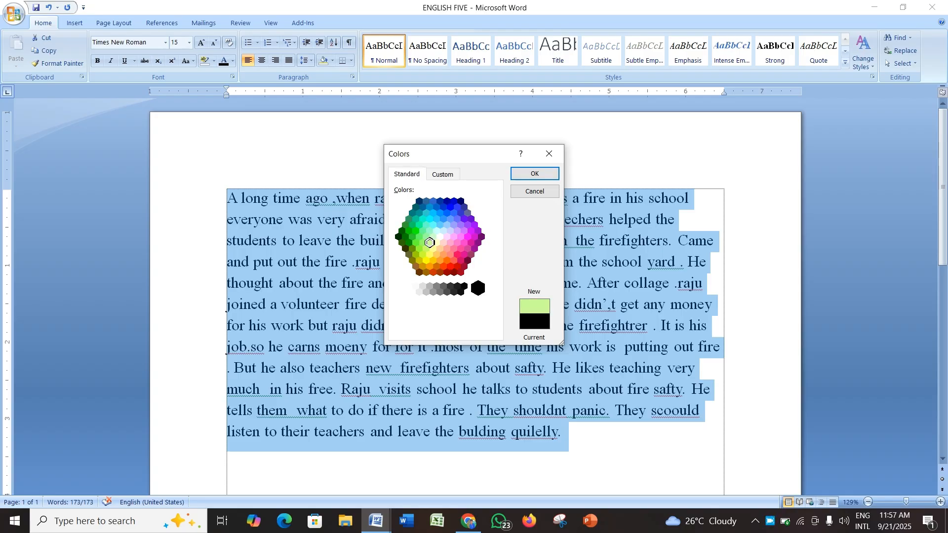
left_click(429, 286)
left_click(429, 243)
left_click(444, 219)
left_click(419, 213)
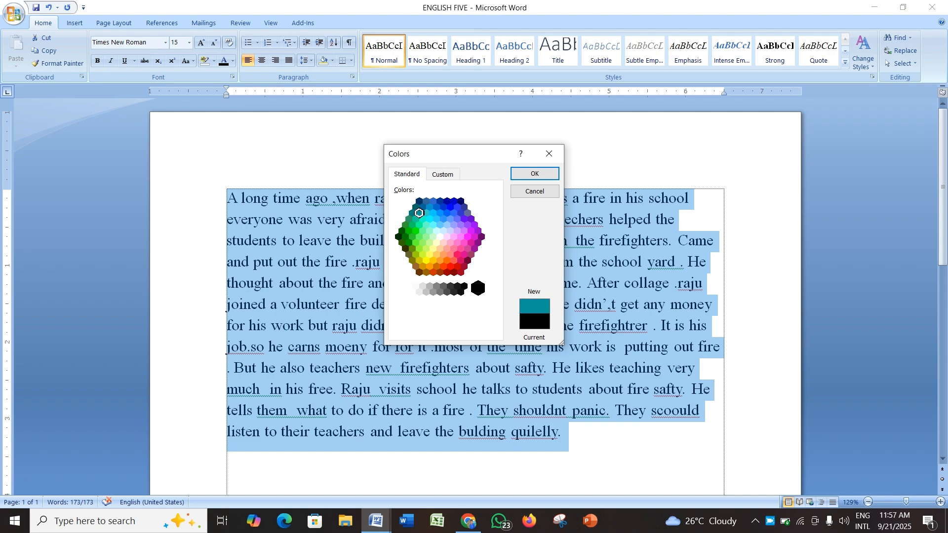
left_click(429, 242)
left_click(443, 174)
left_click(442, 174)
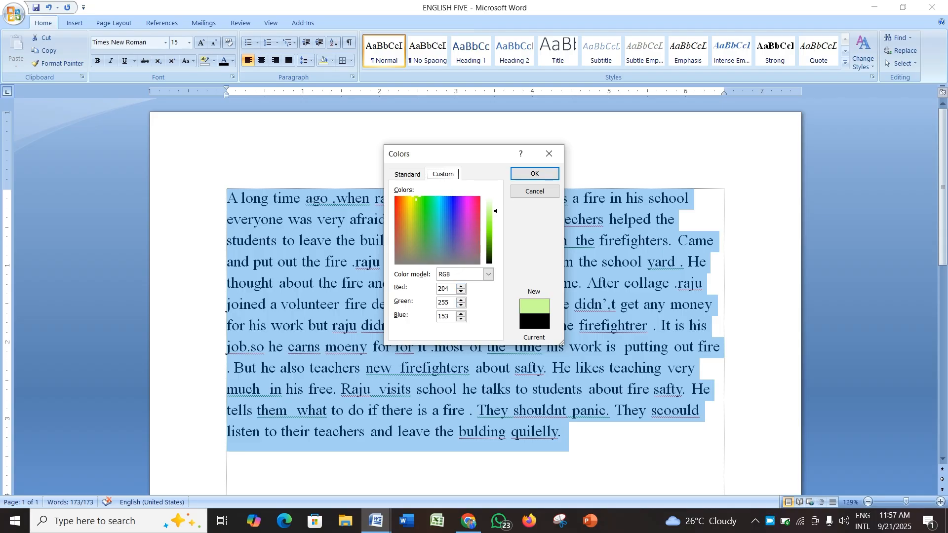
left_click(416, 204)
left_click_drag(417, 207, 417, 208)
key("Return")
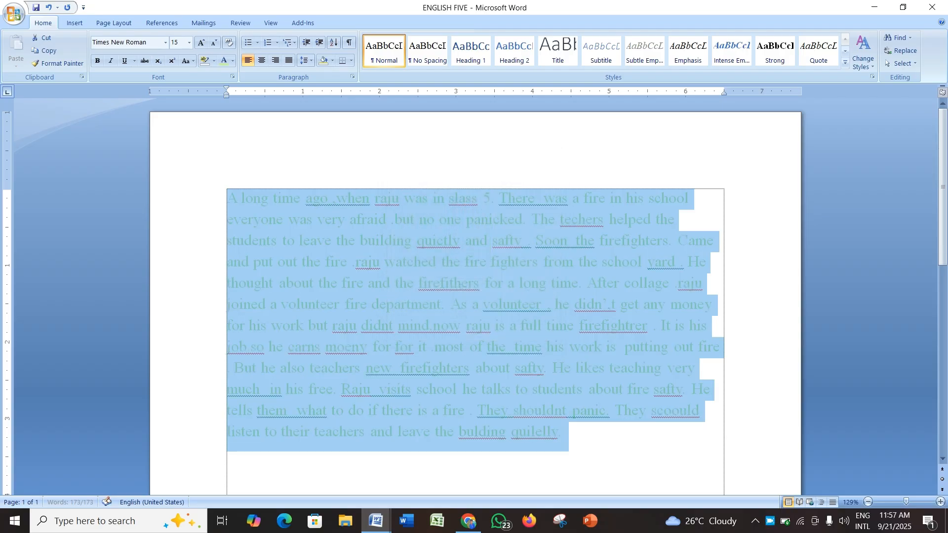
Step: Reset the passage's font colour to Automatic
left_click(232, 61)
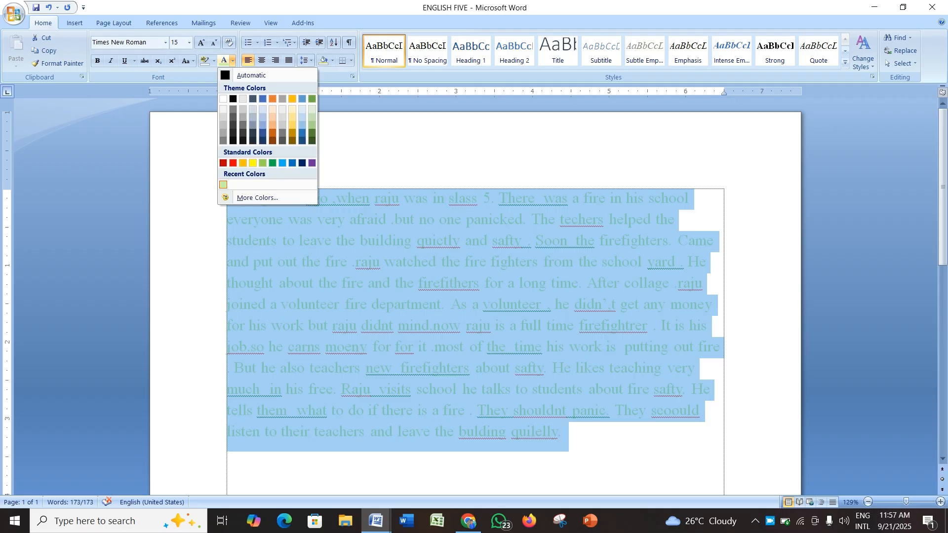
left_click(247, 75)
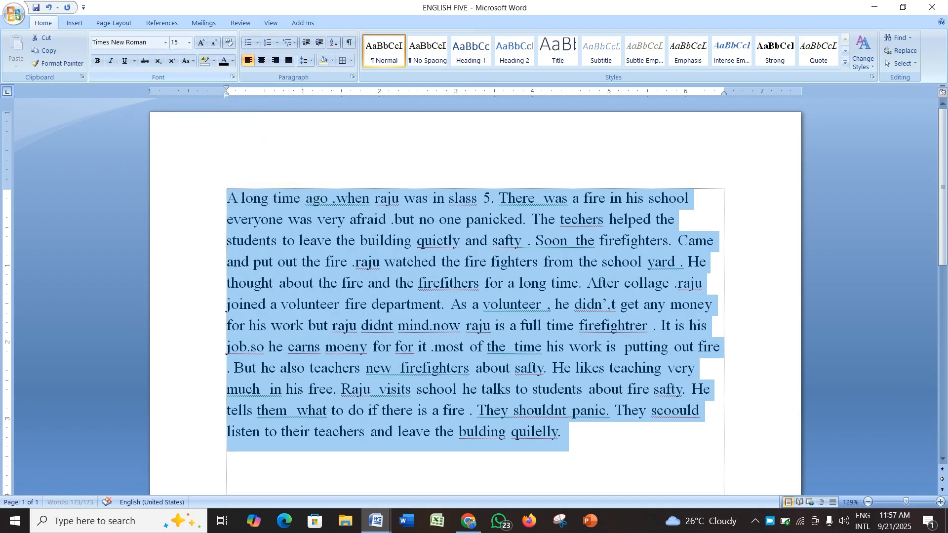
left_click(561, 432)
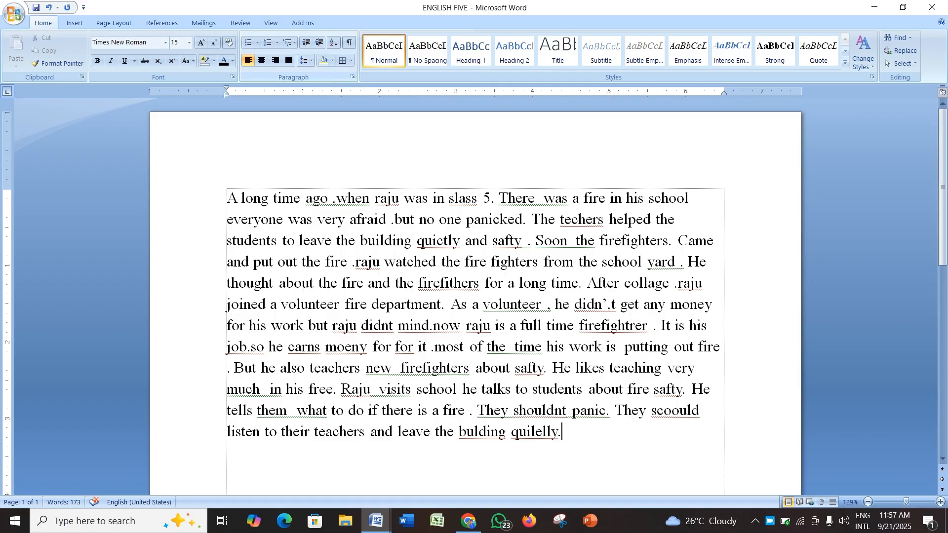
left_click(352, 76)
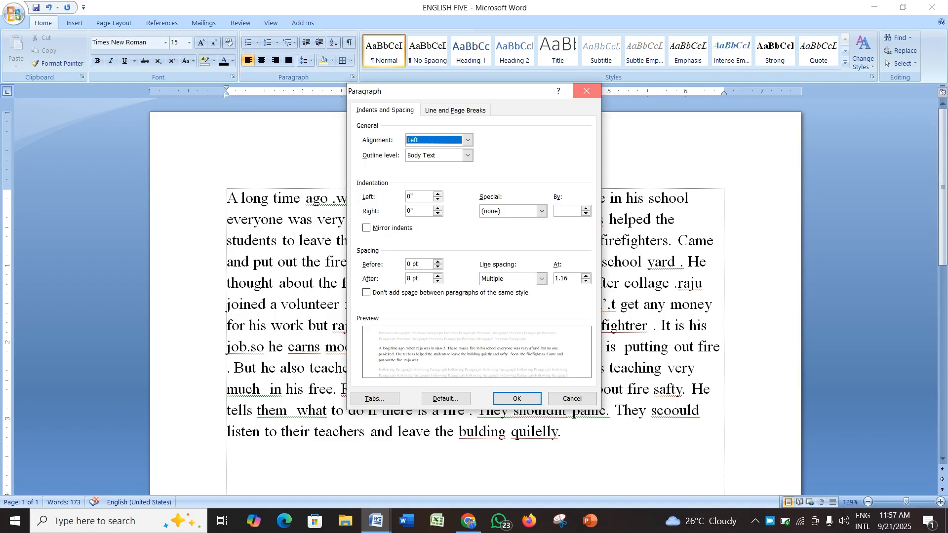
left_click(587, 90)
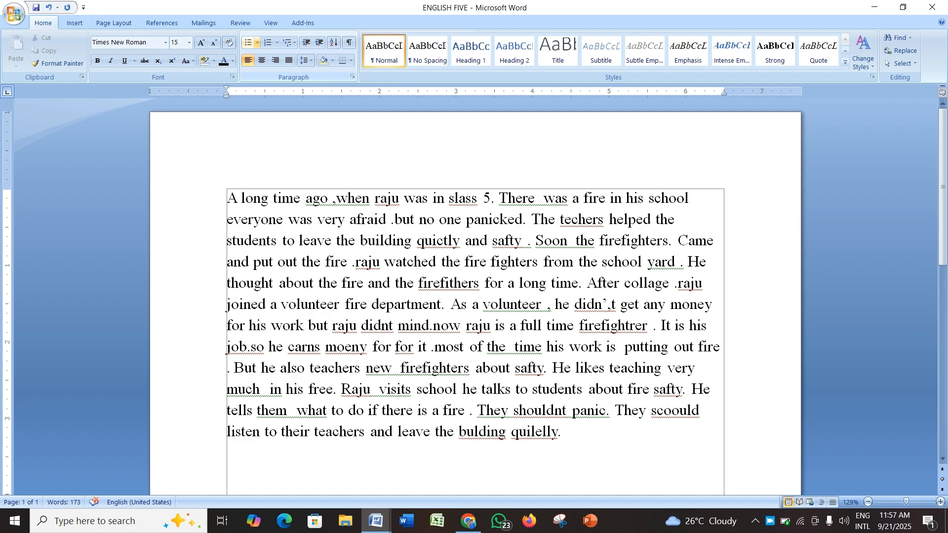
left_click(257, 43)
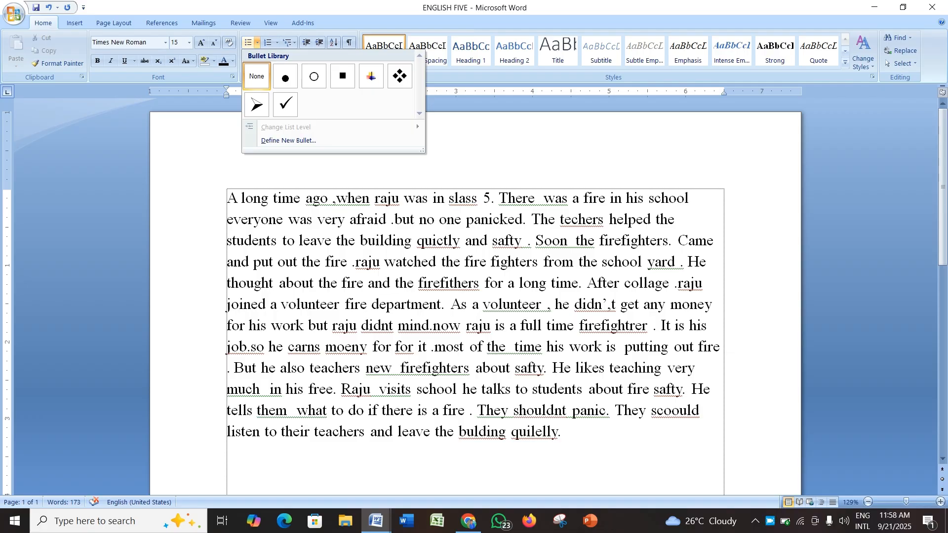
key("Escape")
key("Return")
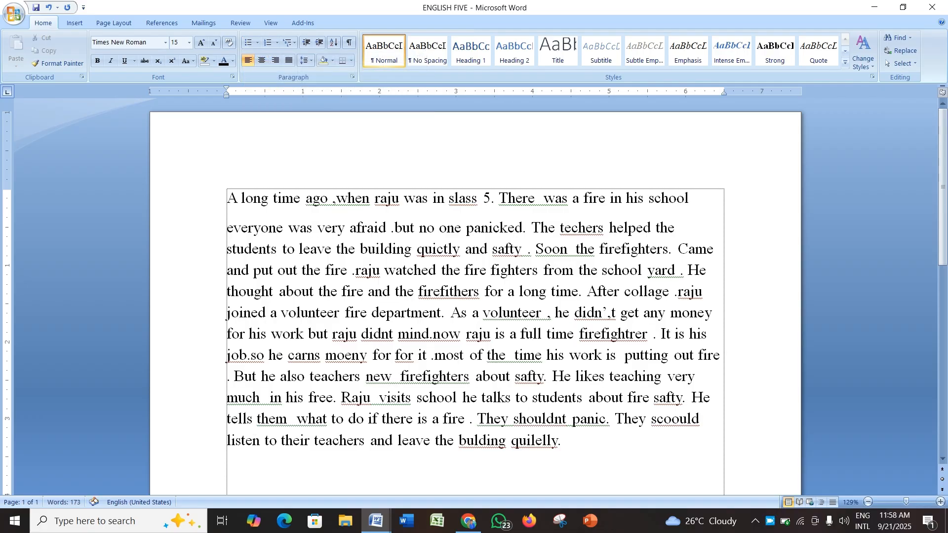
key("BackSpace")
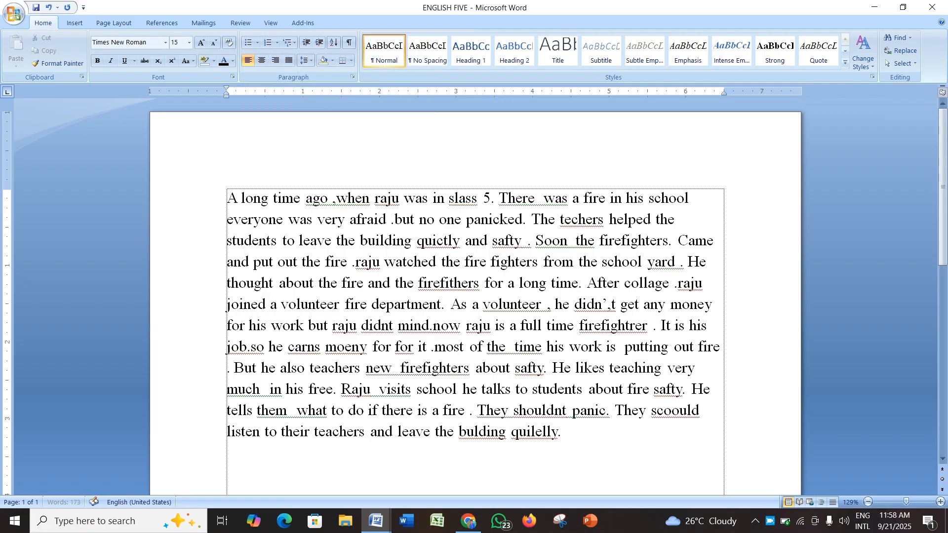
Step: Split the passage after 'Soon the firefighters.' into a separate paragraph with blank lines in between
key("End")
key("Return")
key("BackSpace")
left_click(678, 241)
key("Return")
key("Return")
key("Return")
key("Return")
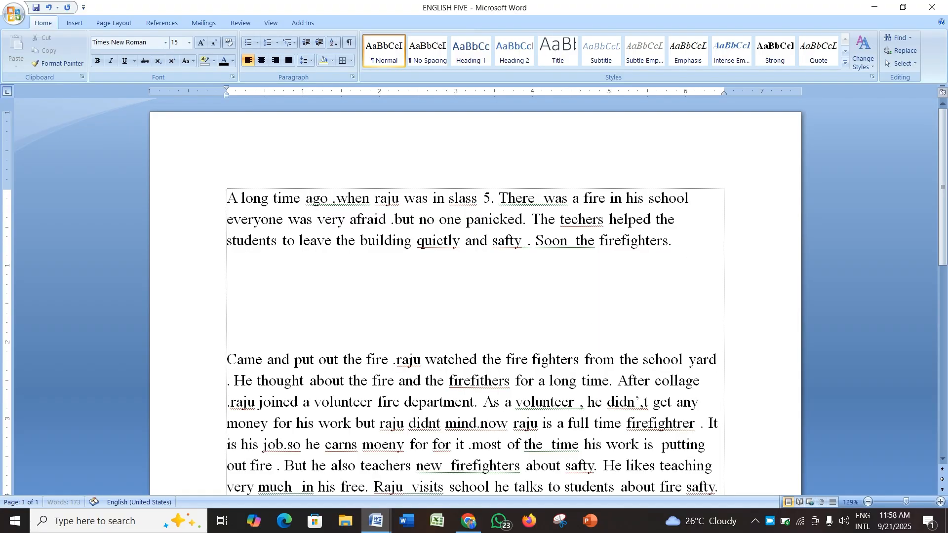
Step: Apply the four-diamond bullet to the first paragraph
left_click(228, 198)
left_click(257, 43)
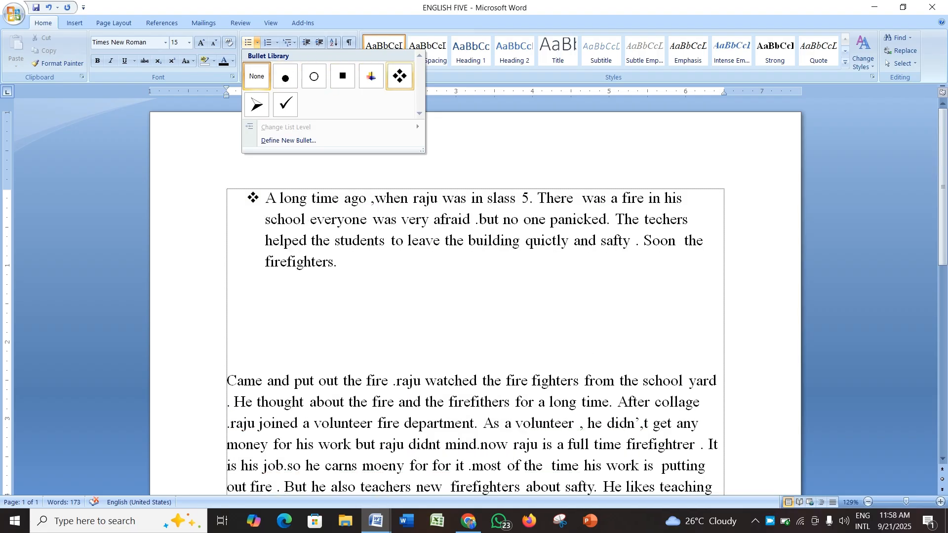
left_click(400, 76)
left_click(345, 261)
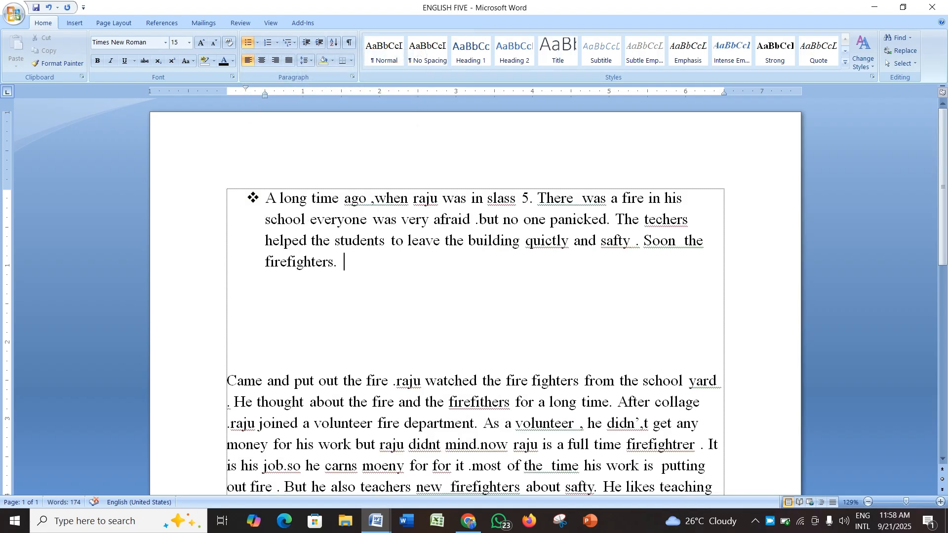
Step: Define a new bullet using the hollow square Wingdings symbol (character code 168) for the first paragraph
left_click(257, 42)
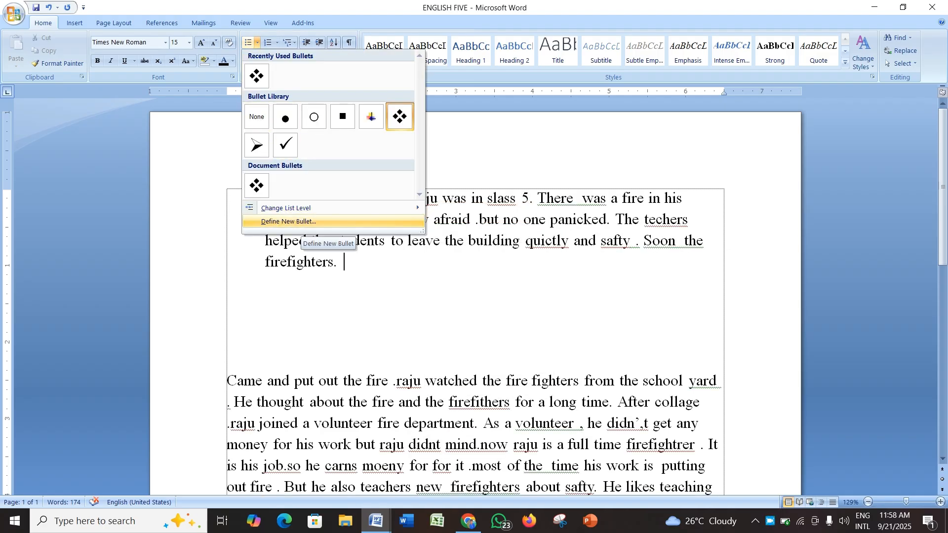
left_click(291, 221)
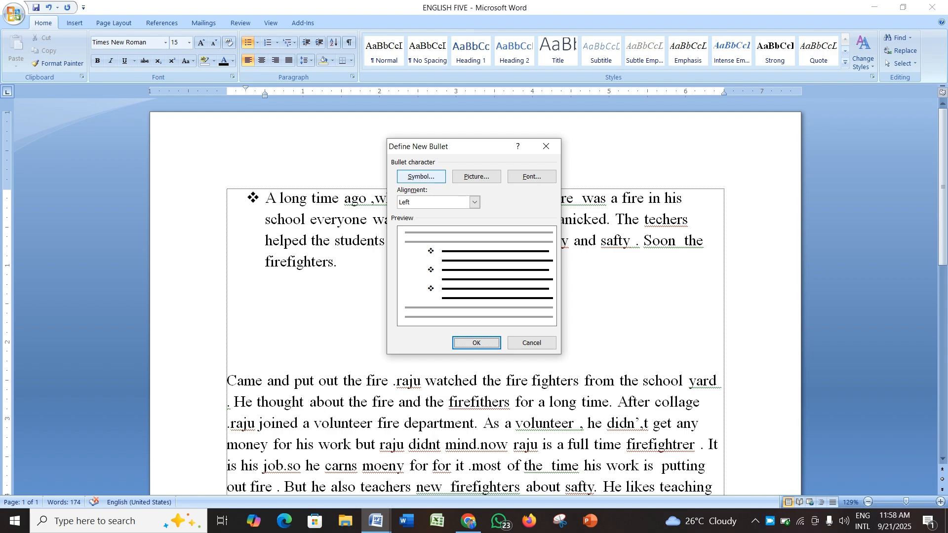
left_click(420, 176)
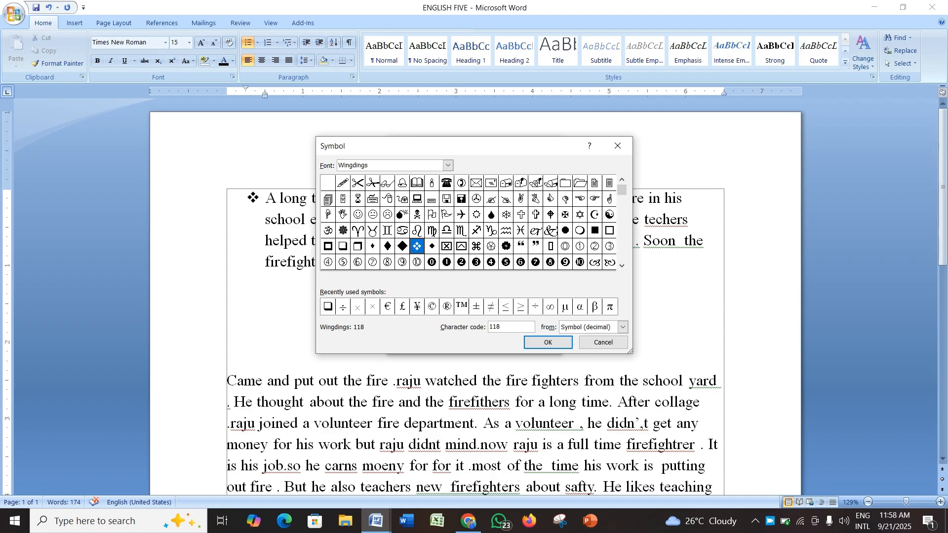
left_click_drag(622, 190, 621, 193)
left_click(621, 265)
left_click(622, 265)
left_click(621, 265)
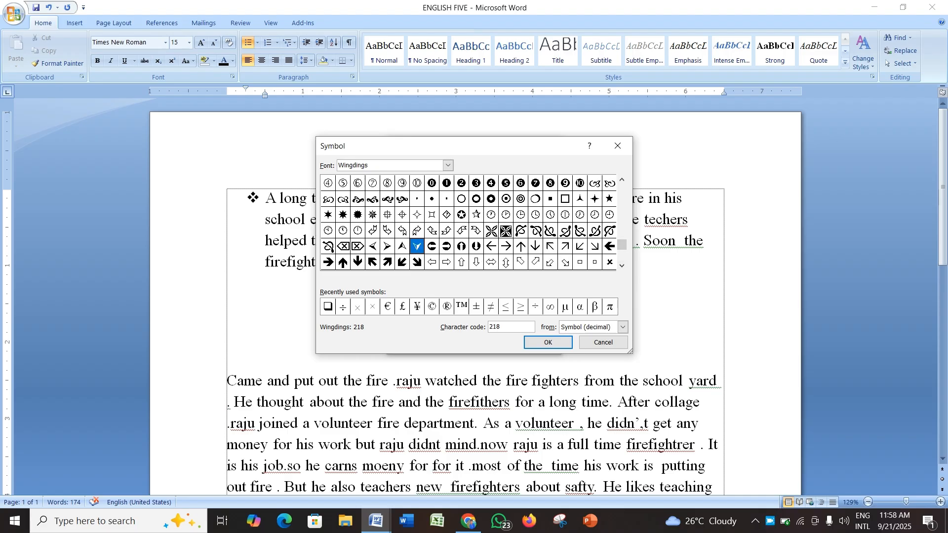
left_click(564, 199)
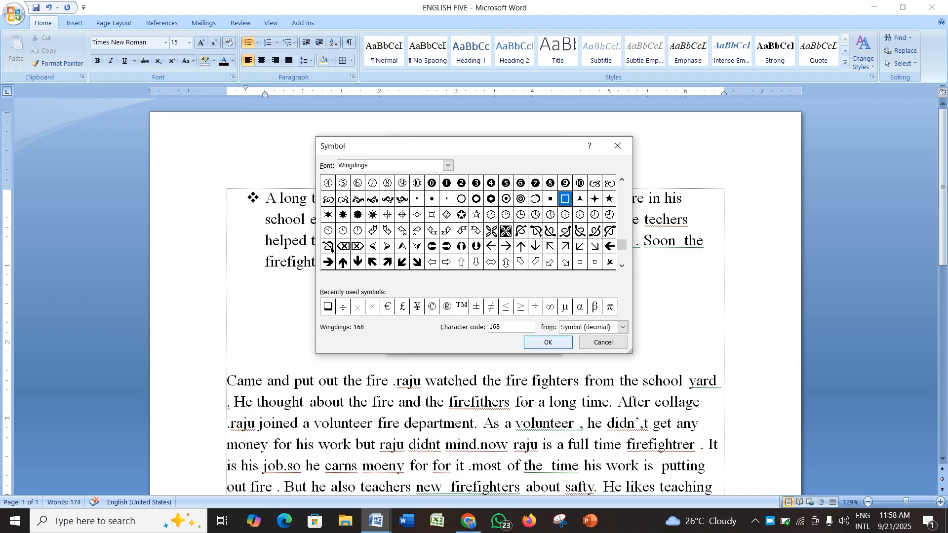
left_click(548, 342)
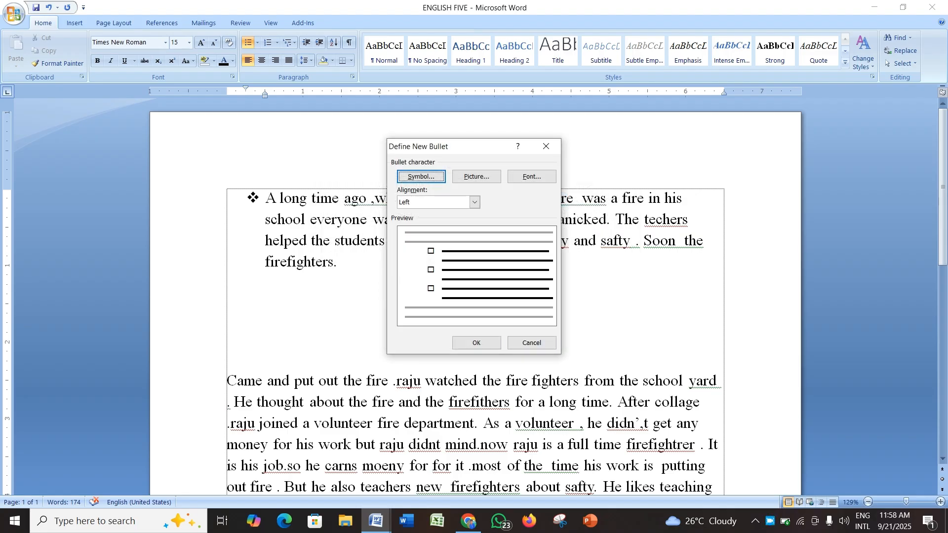
left_click(476, 343)
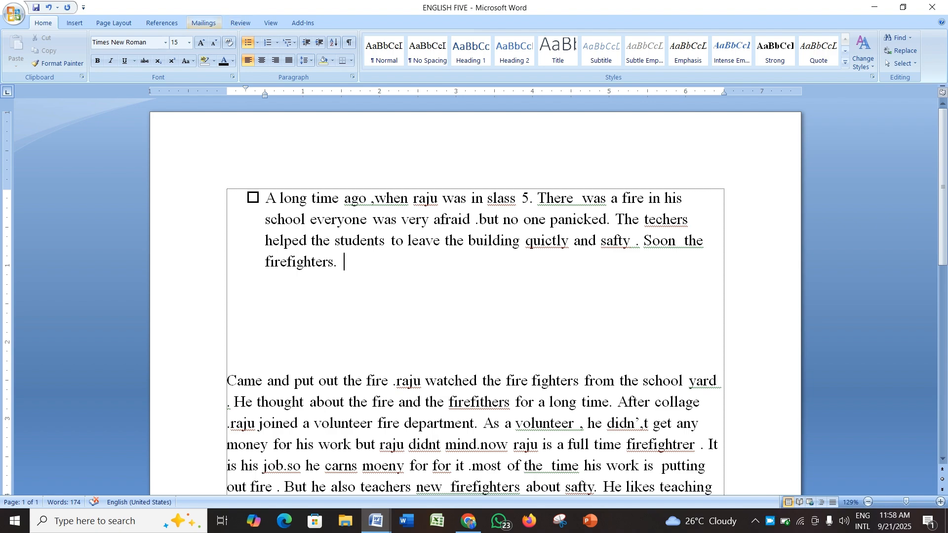
Step: Demote the bulleted paragraph to the lowest list level, then undo the change
left_click(257, 43)
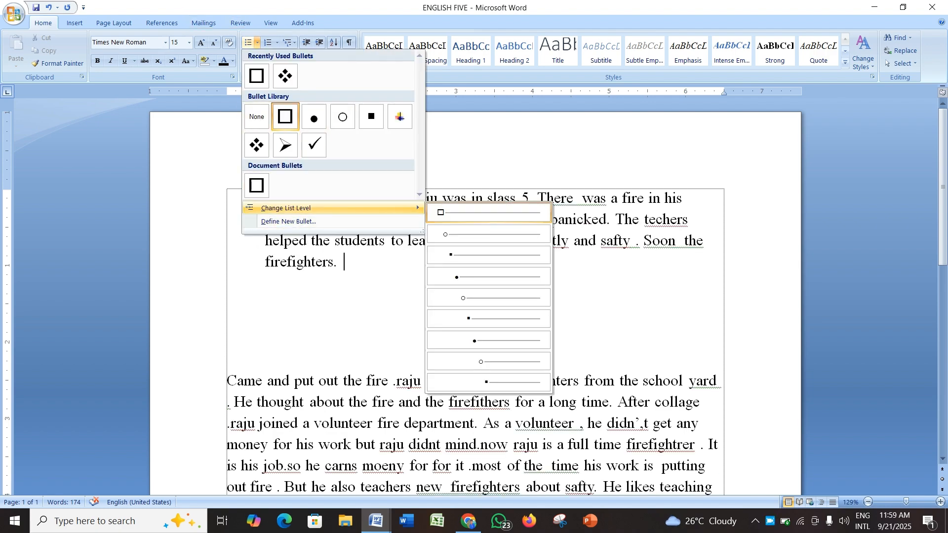
mouse_move(297, 208)
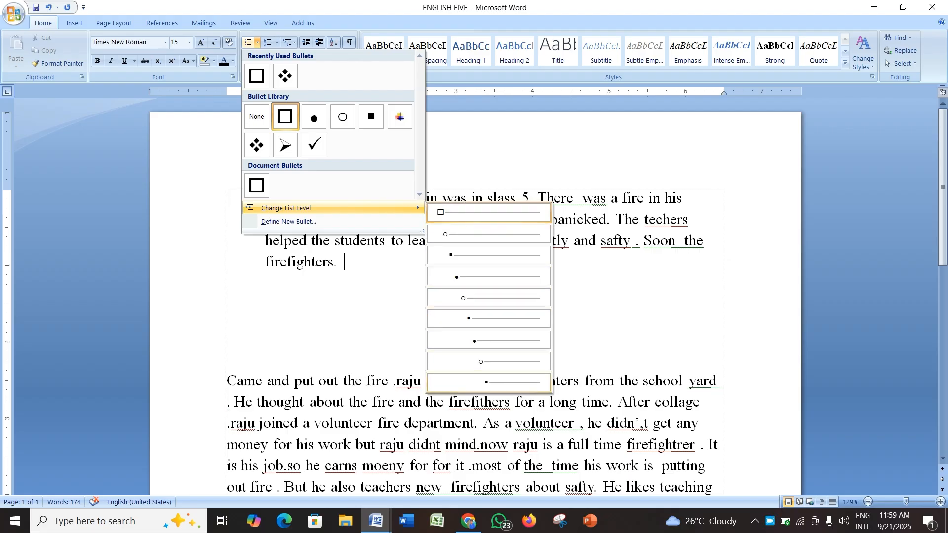
left_click(489, 382)
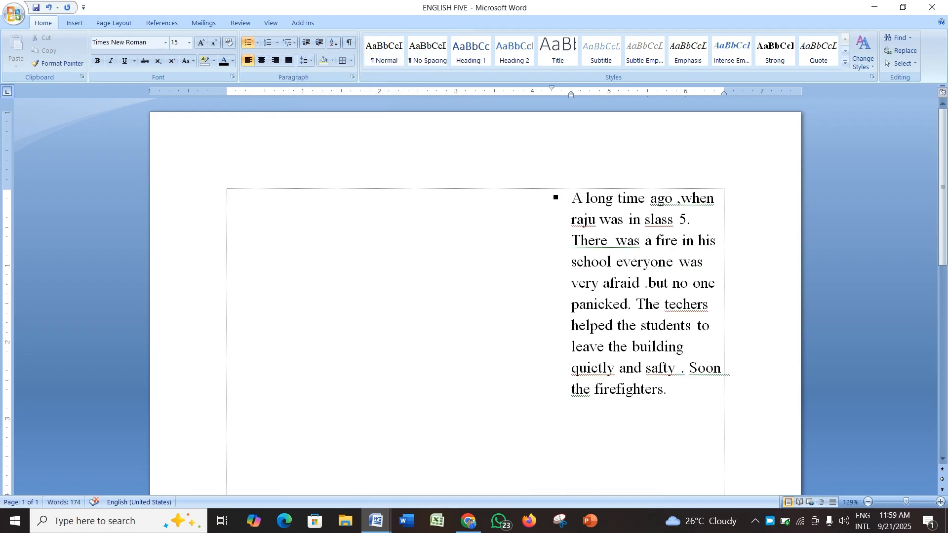
key("ctrl+z")
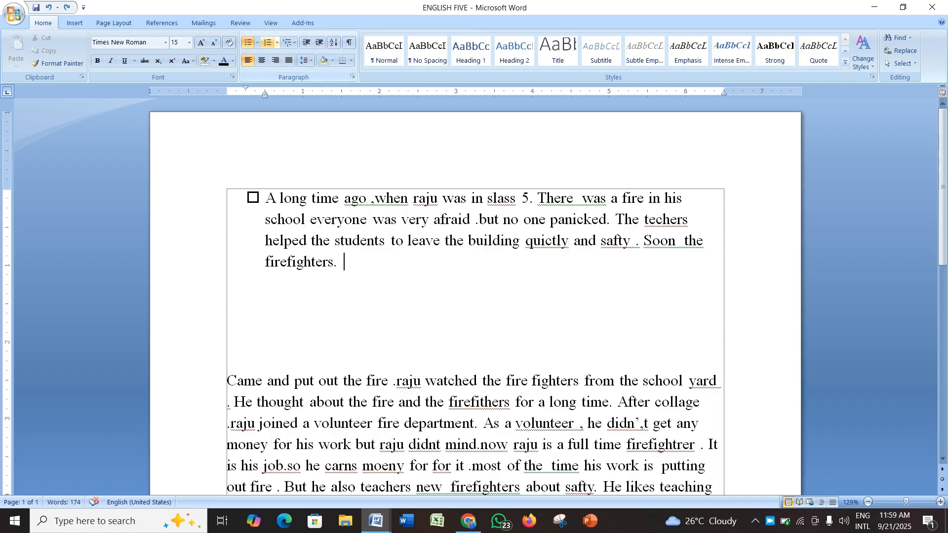
Step: Define a picture bullet by importing the floww image from Downloads and apply it to the paragraph
left_click(257, 42)
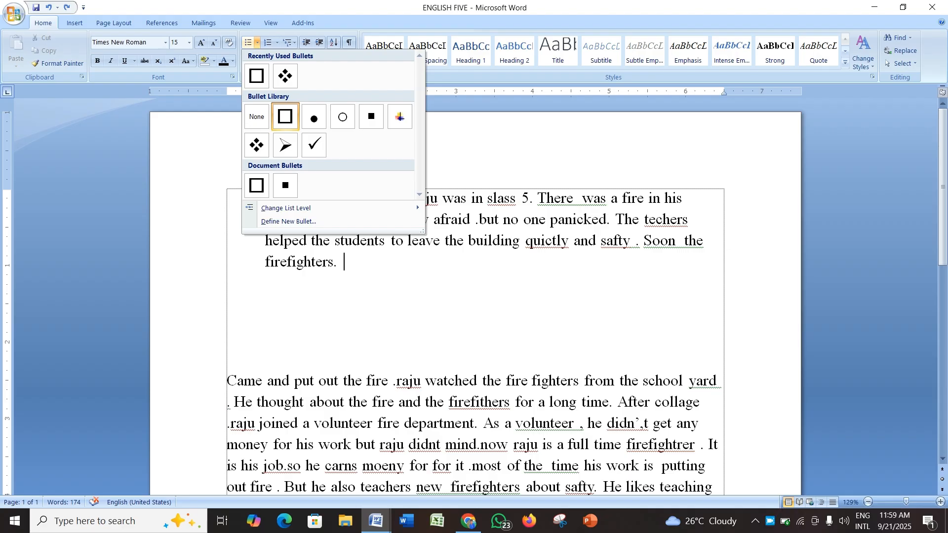
left_click(288, 221)
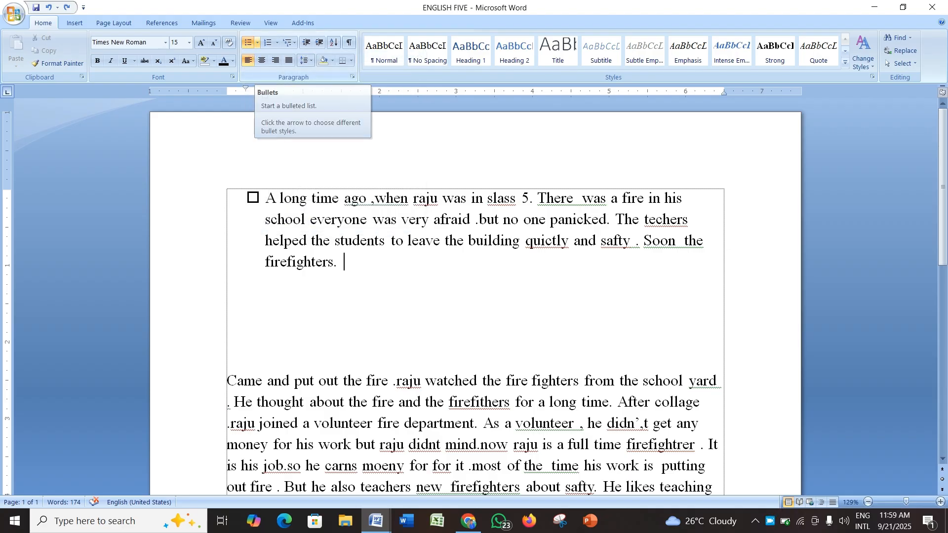
left_click(257, 43)
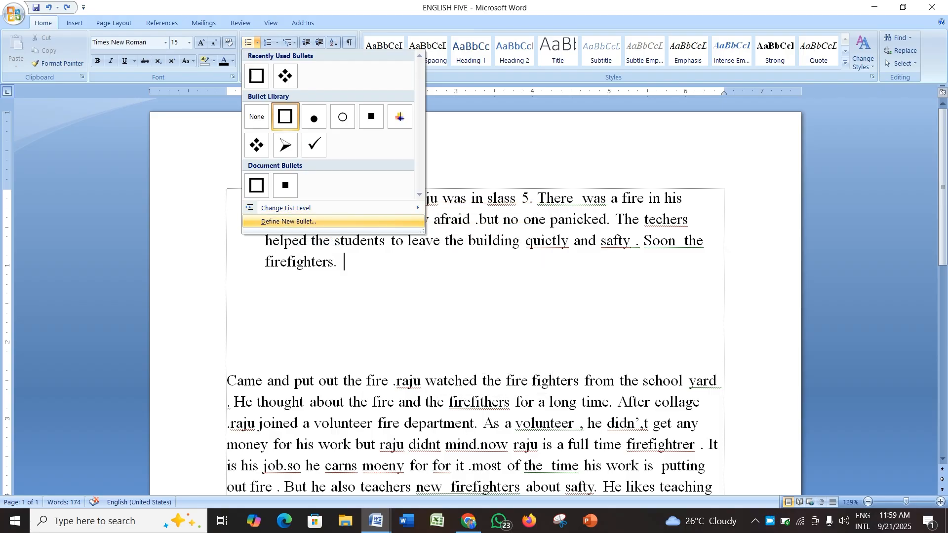
left_click(289, 222)
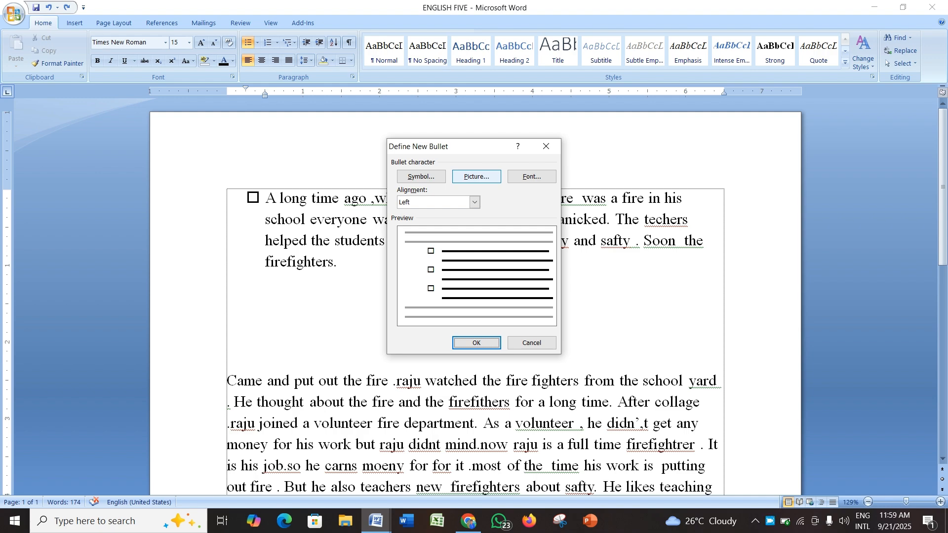
left_click(476, 177)
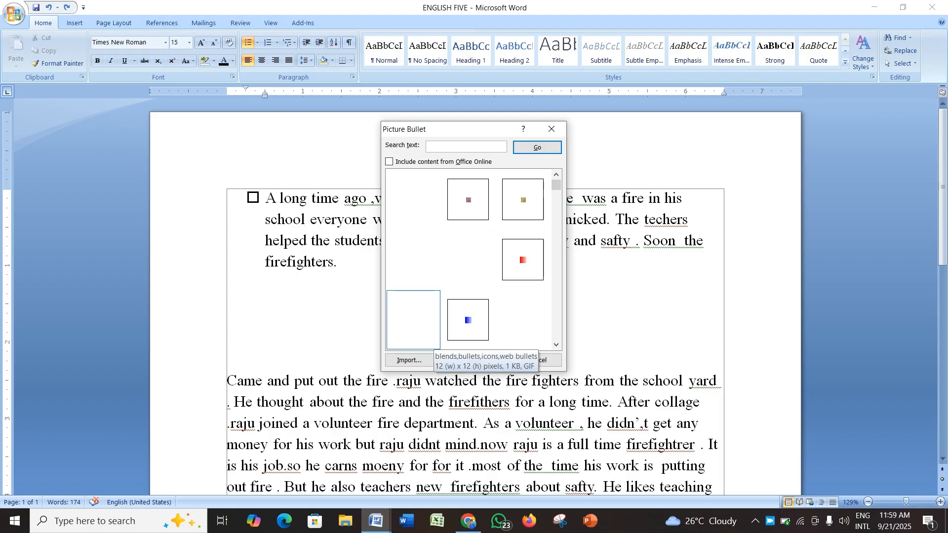
left_click(409, 360)
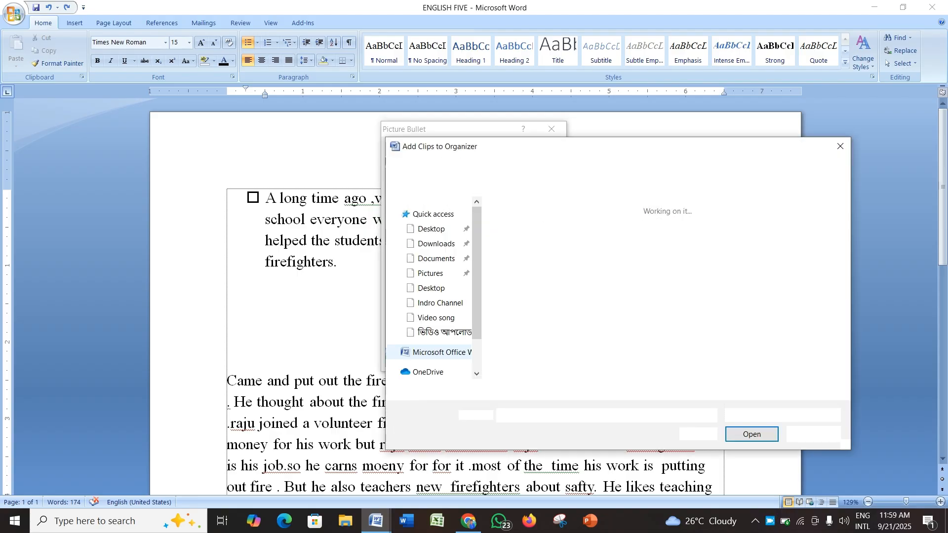
left_click(430, 239)
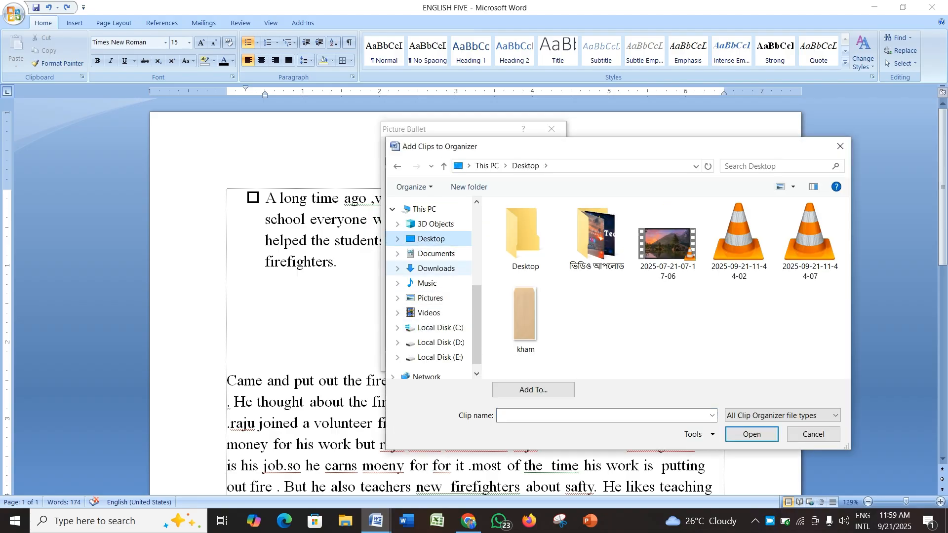
left_click(436, 268)
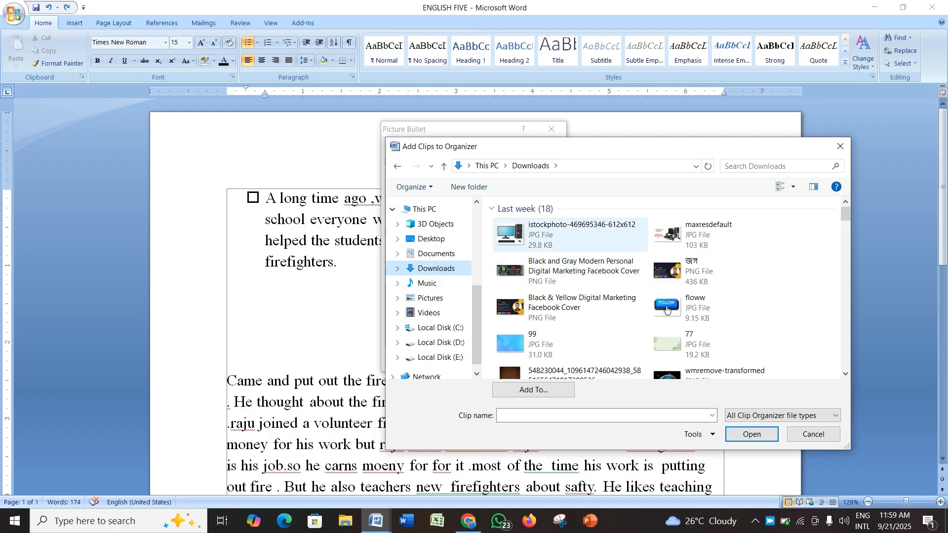
left_click(568, 236)
left_click(666, 309)
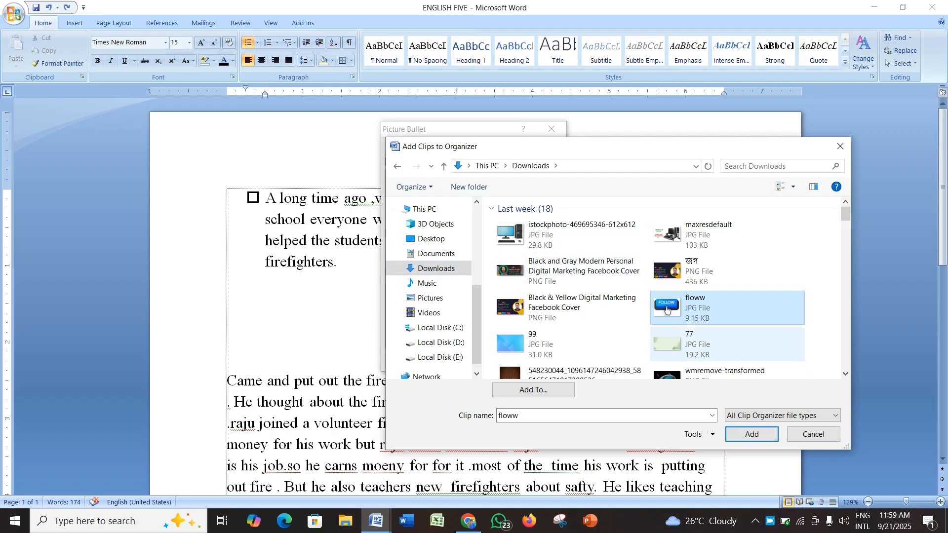
left_click(752, 435)
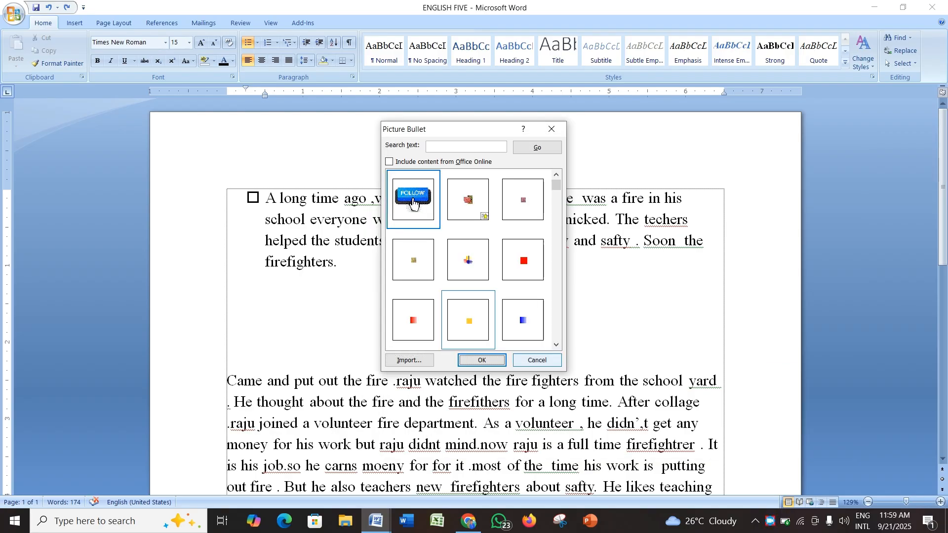
left_click(482, 360)
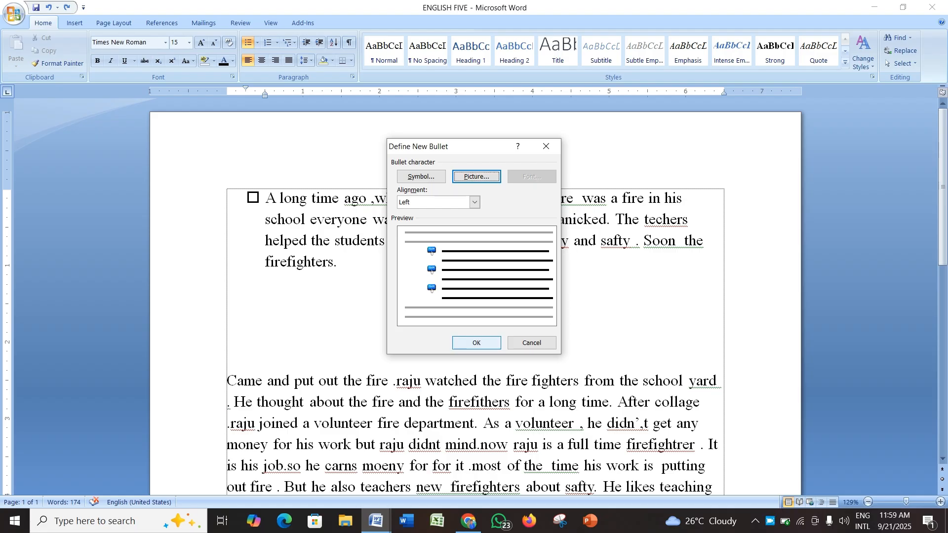
left_click(476, 343)
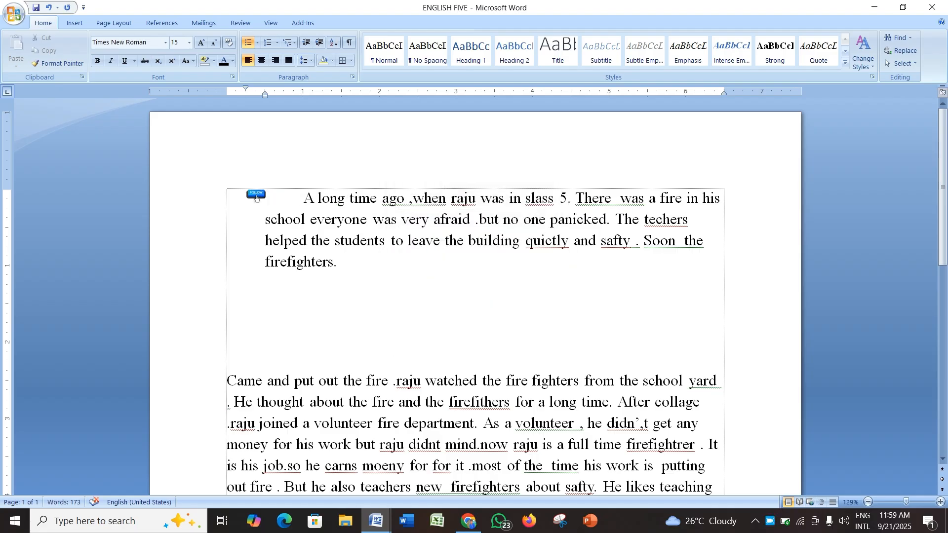
Step: Undo the picture bullet on the first paragraph
left_click(256, 197)
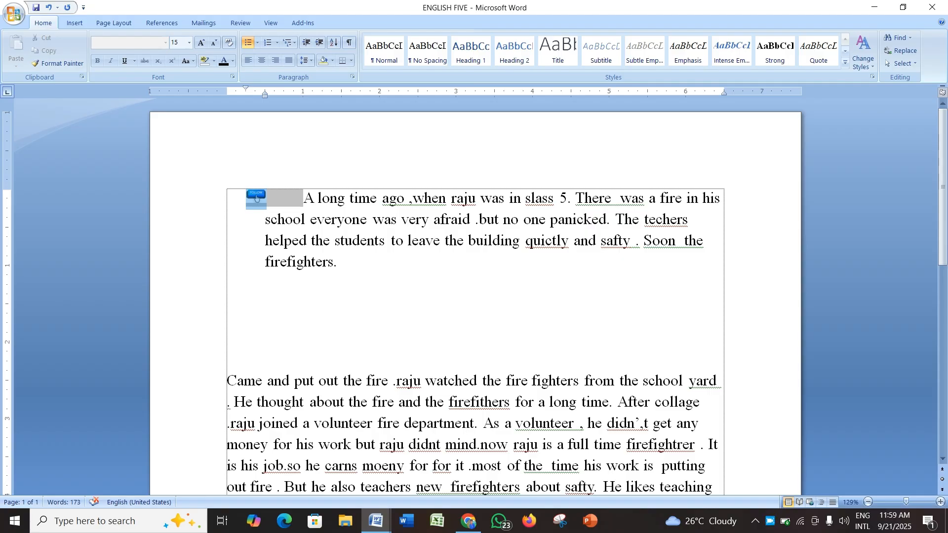
key("ctrl+z")
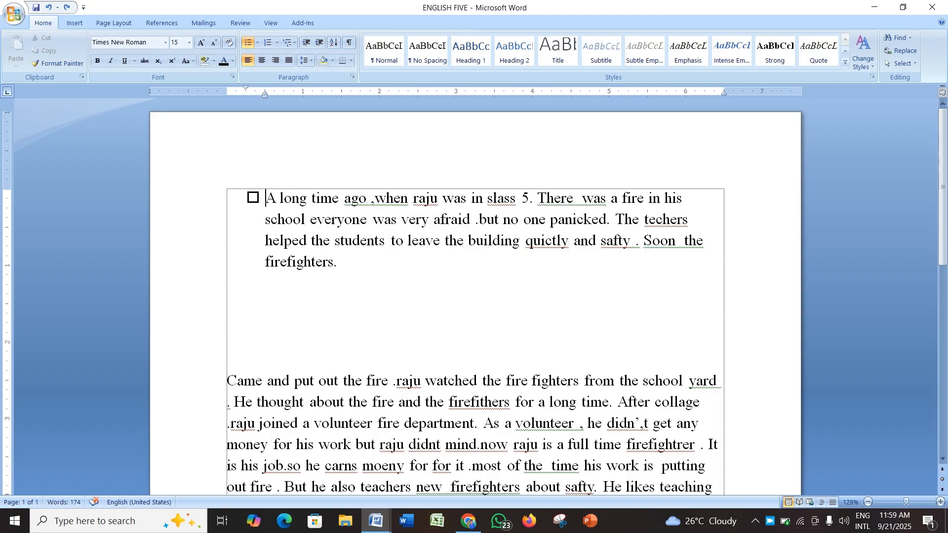
Step: Remove the bullet from the first paragraph by setting the bullet style to None
left_click(253, 198)
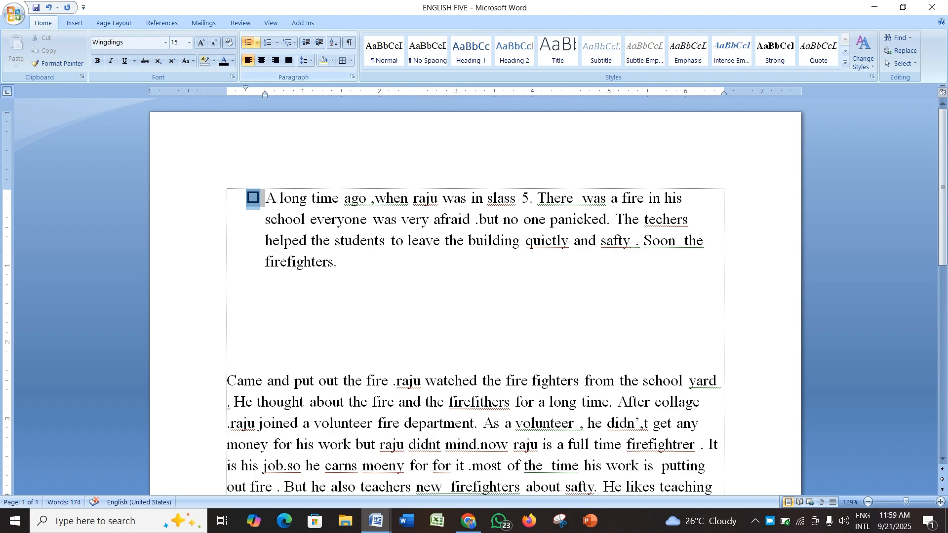
left_click(257, 43)
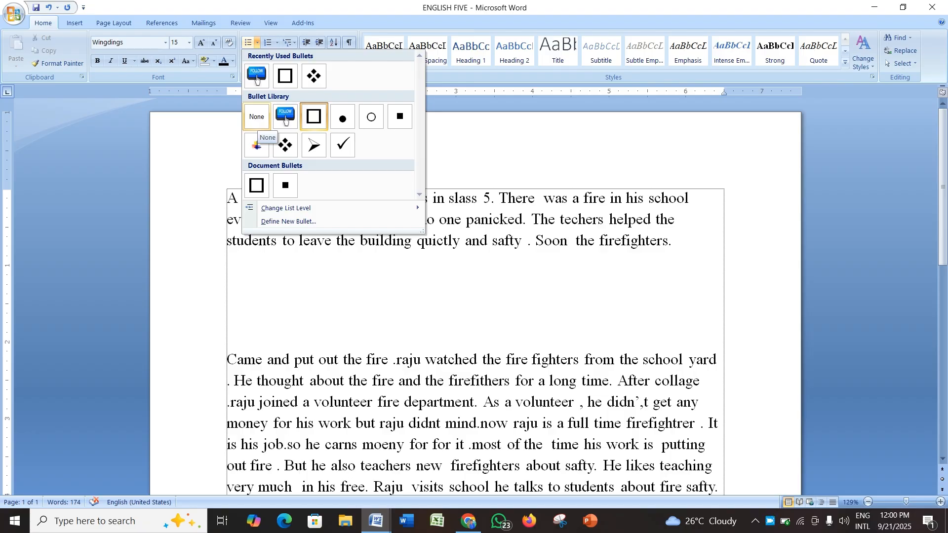
left_click(257, 121)
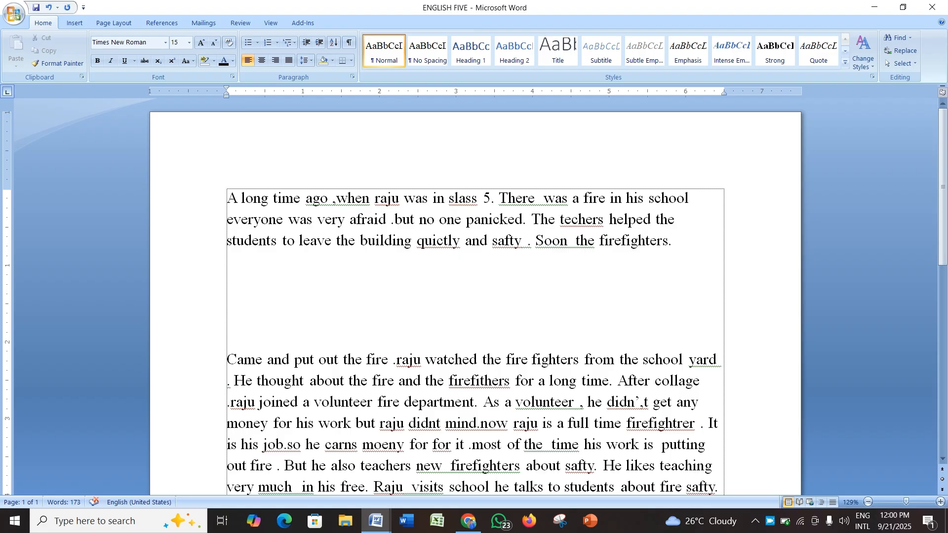
Step: Split the first paragraph after 'raju was in slass 5.' with a blank line in between
left_click(276, 43)
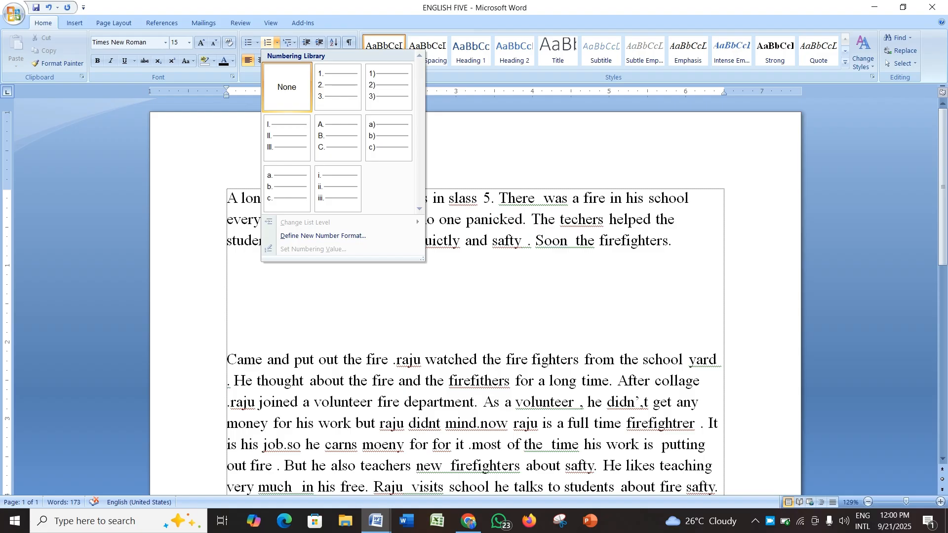
key("Escape")
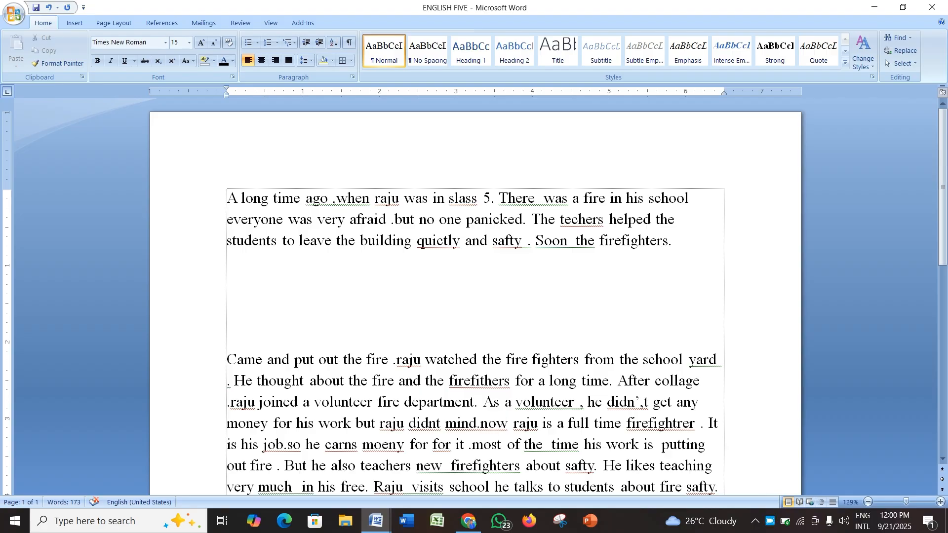
left_click(499, 198)
key("Return")
key("Return")
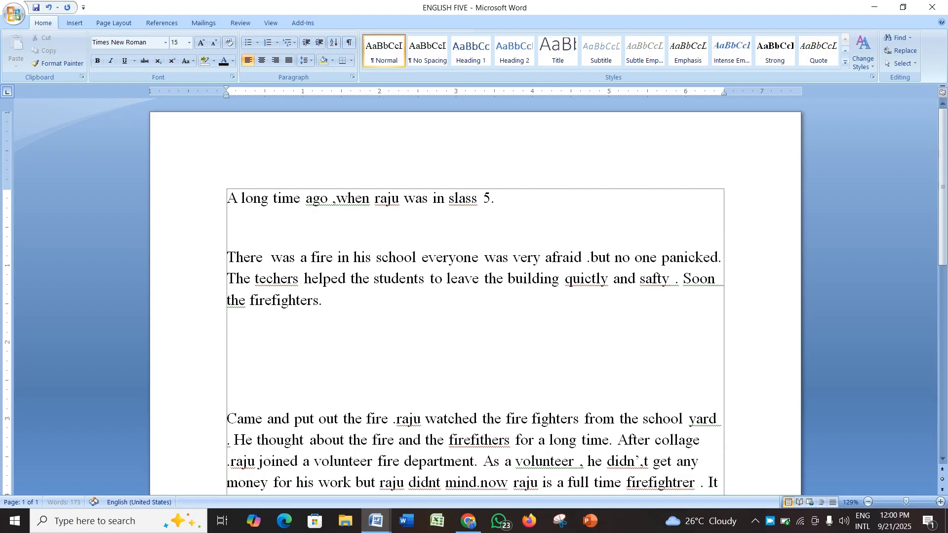
Step: Type '1.' before the first sentence as plain text, undoing the automatic numbering
left_click(227, 198)
type("1.")
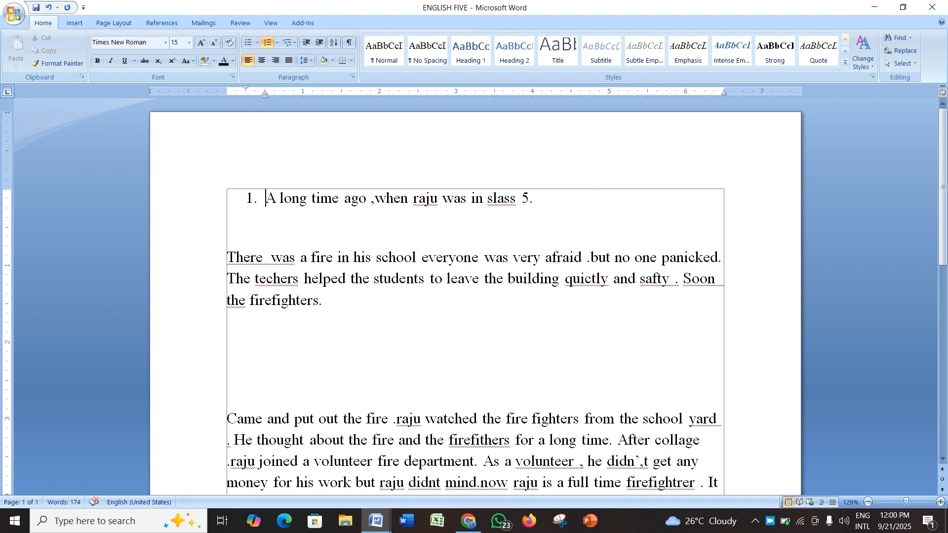
key("ctrl+z")
Step: Add a new line below the first sentence and apply the a) b) c) lettered numbering format to it
left_click(513, 199)
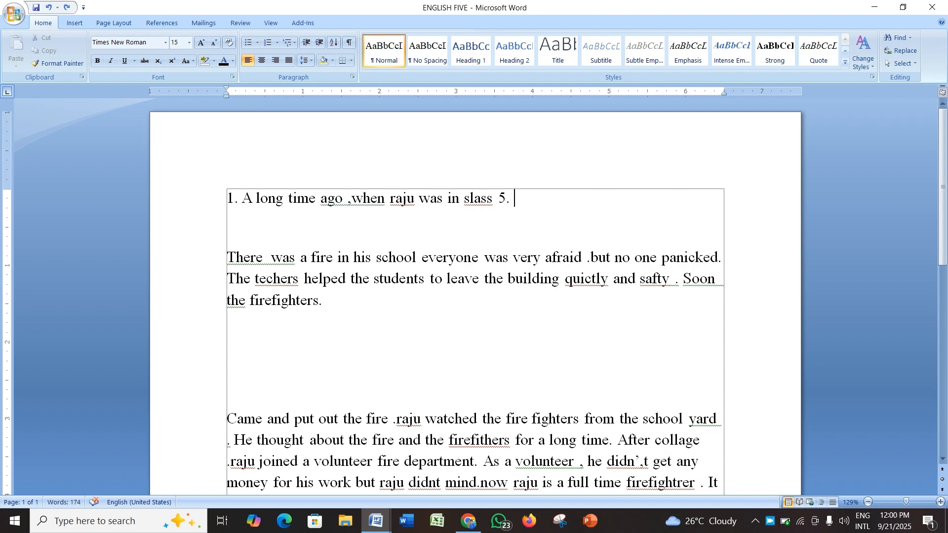
key("Return")
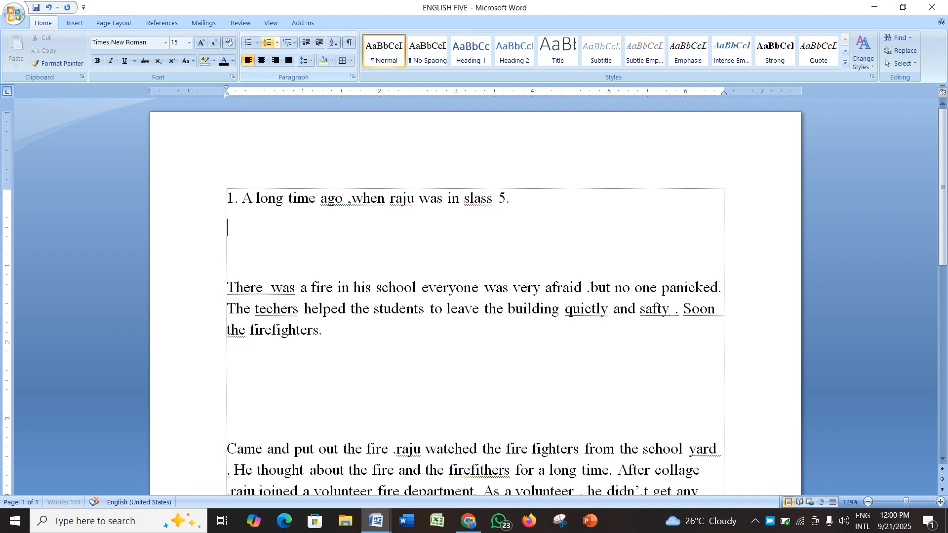
left_click(277, 43)
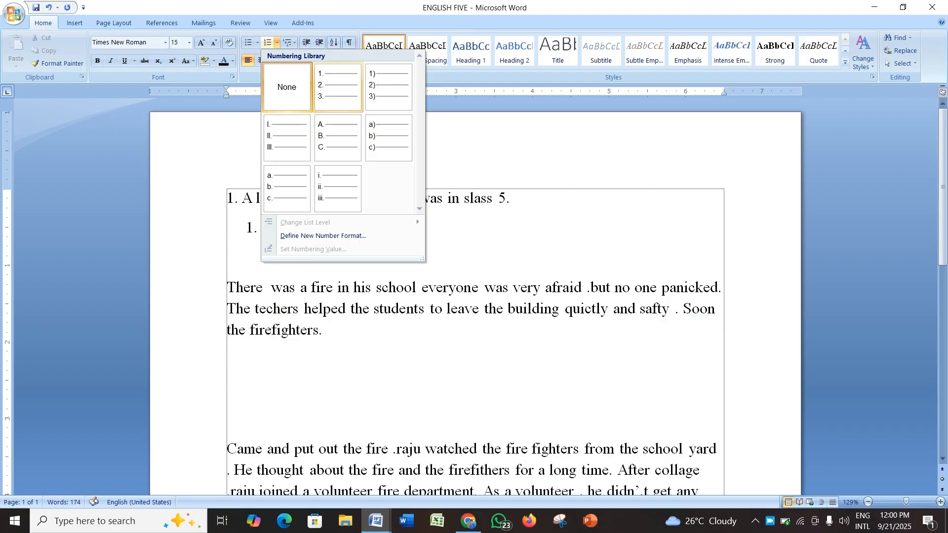
left_click(388, 137)
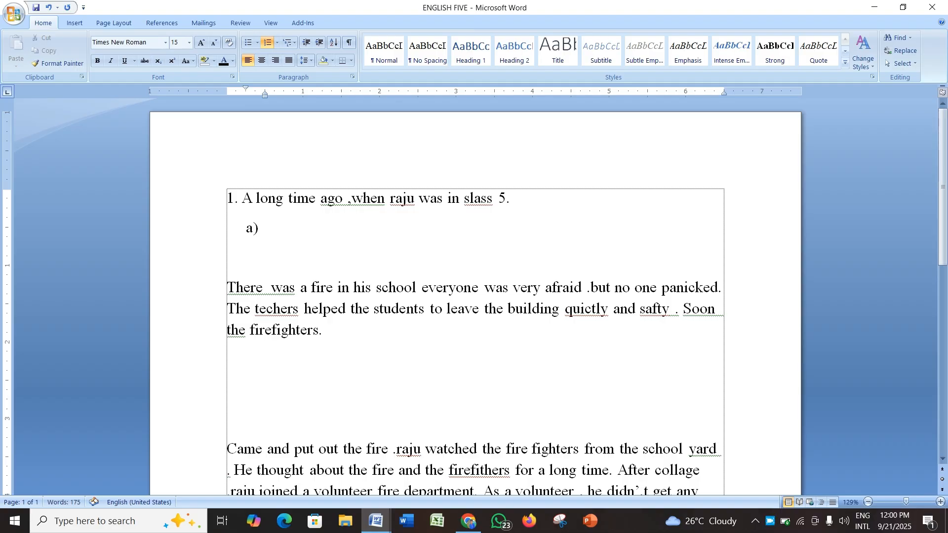
Step: Correct 'slass' to 'class' in the first sentence and enter 'class 4' as option a)
type("cl")
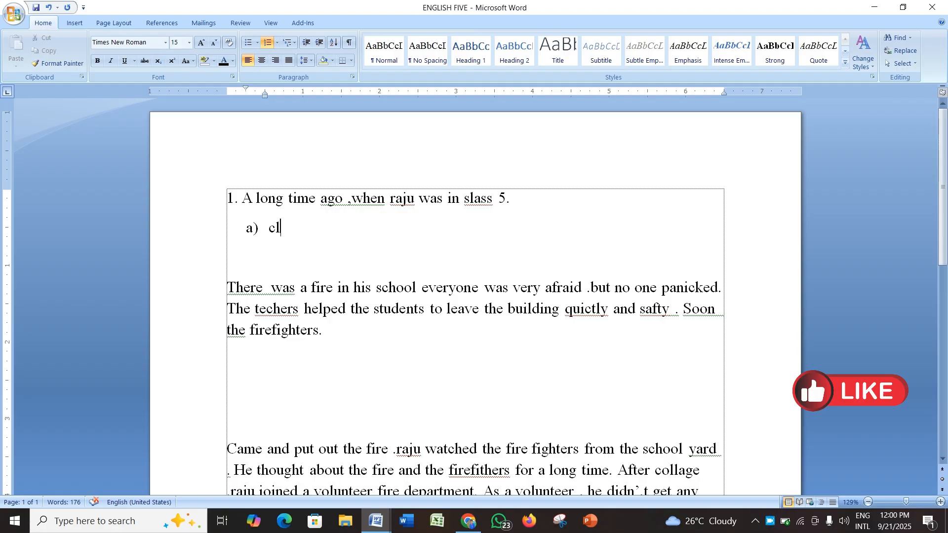
left_click(469, 200)
key("BackSpace")
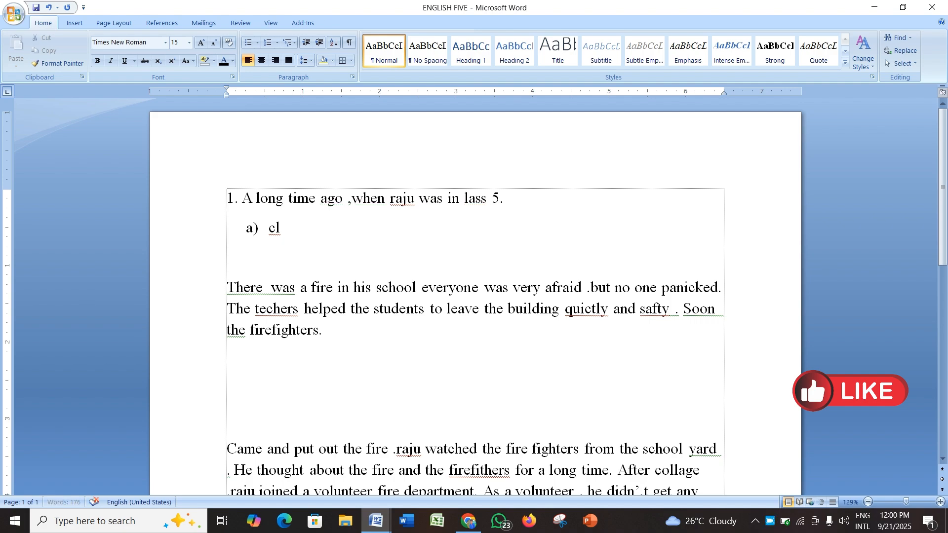
type("c")
key("Down")
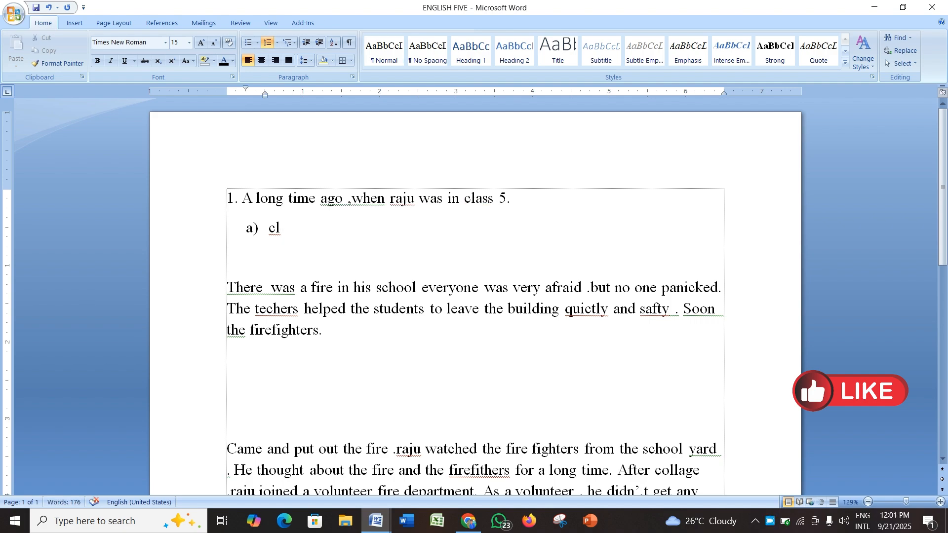
type("ass 4")
Step: Add options 'class 5', 'class 6' and 'class 7' as items b), c) and d) of the lettered list
key("Return")
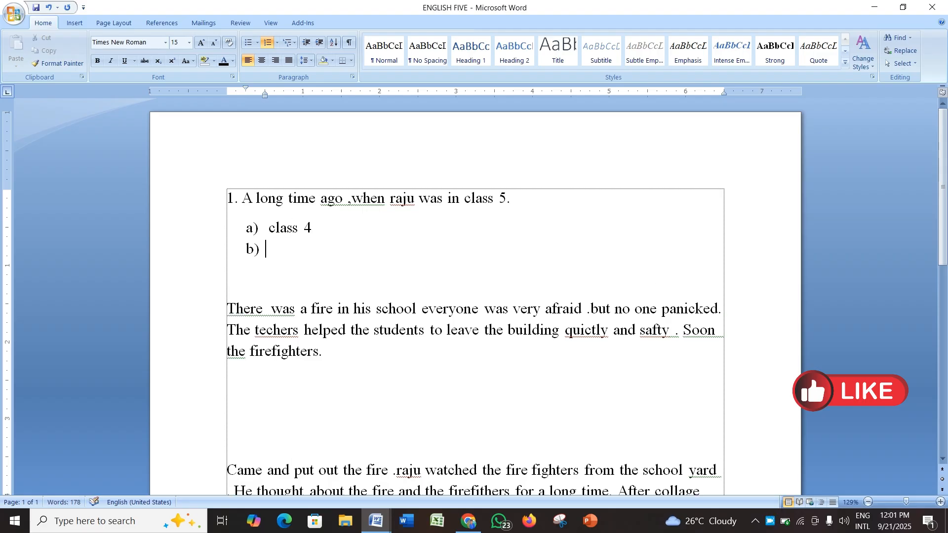
type("class 5")
key("Return")
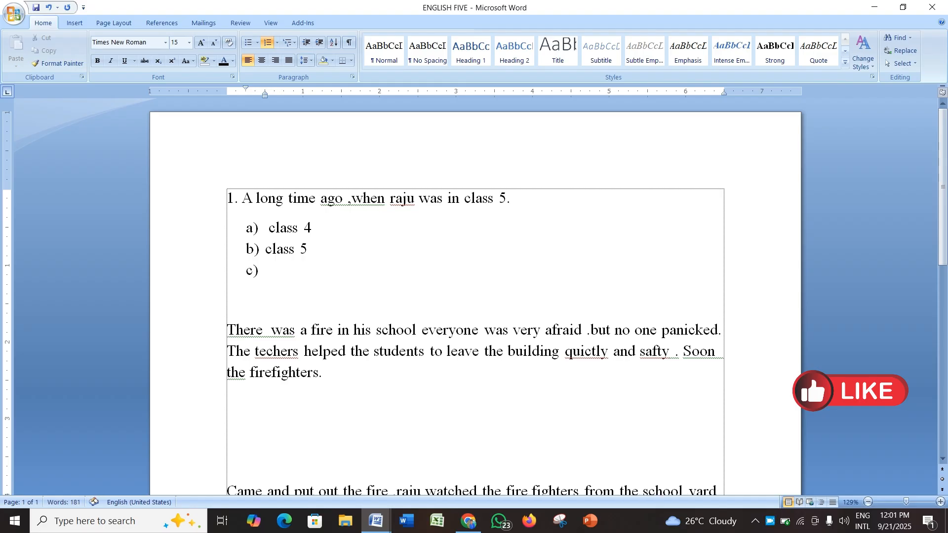
type("class 6")
key("Return")
type("class")
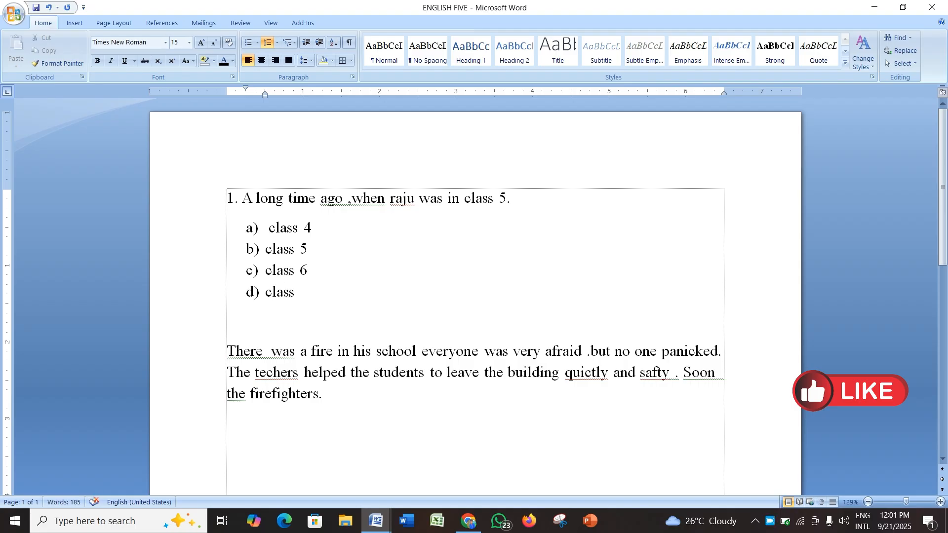
type(" 7")
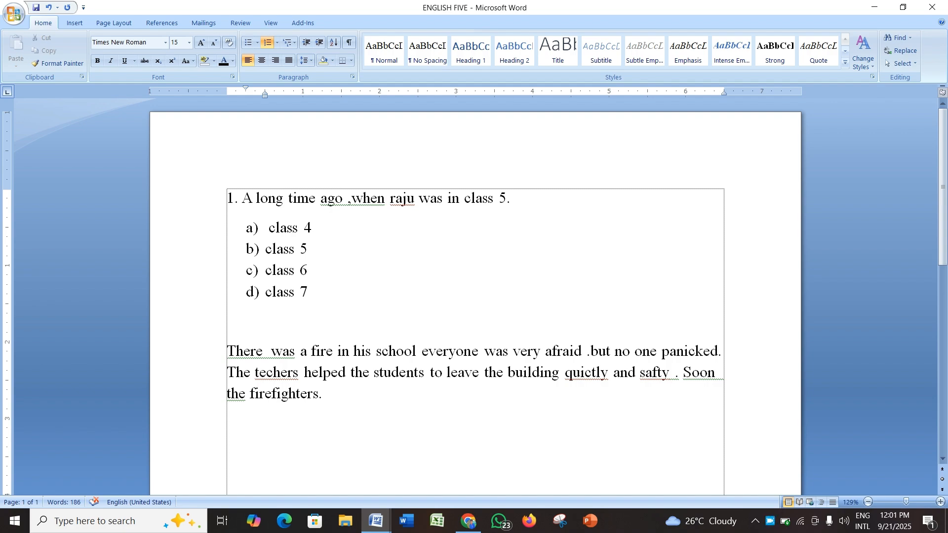
left_click(265, 249)
key("BackSpace")
key("ctrl+z")
left_click(276, 42)
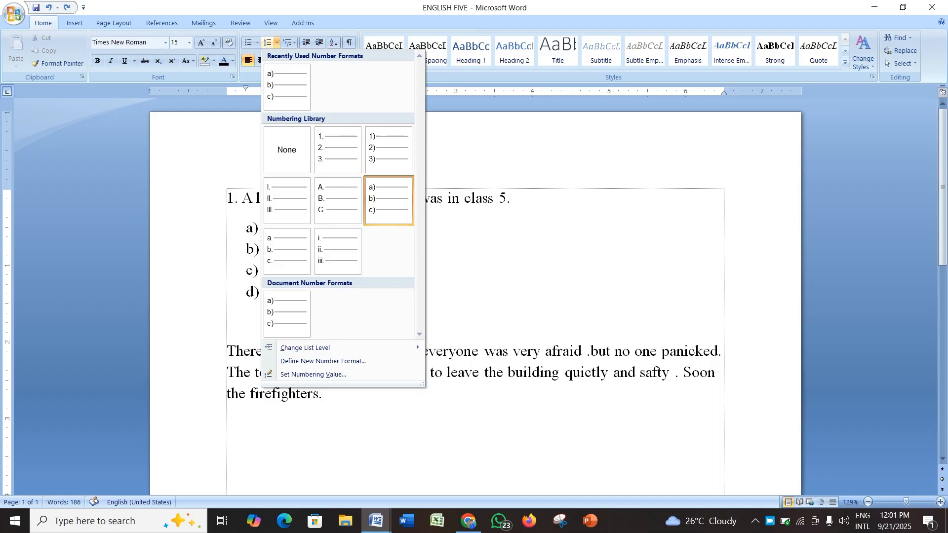
left_click(287, 314)
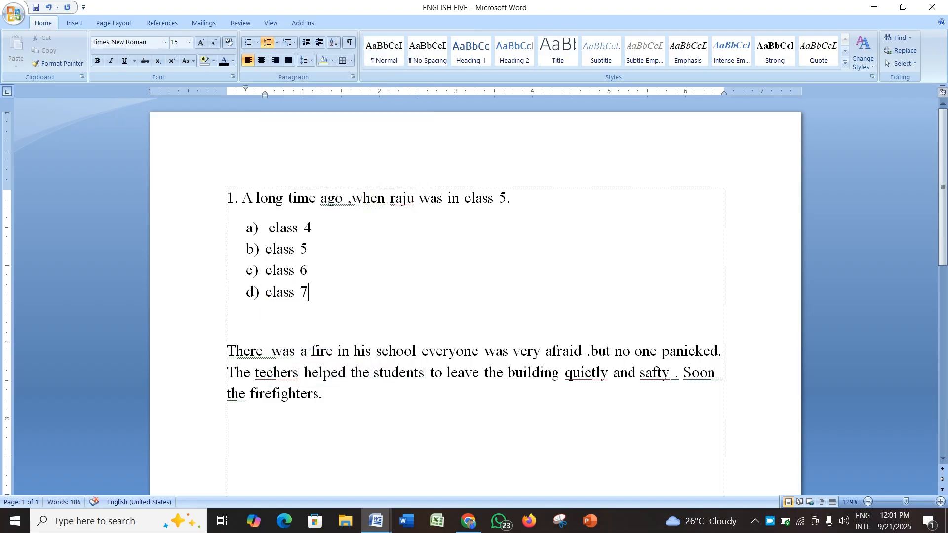
Step: Add a line after the lettered list, remove its lettering and type '2.' as plain text
key("Return")
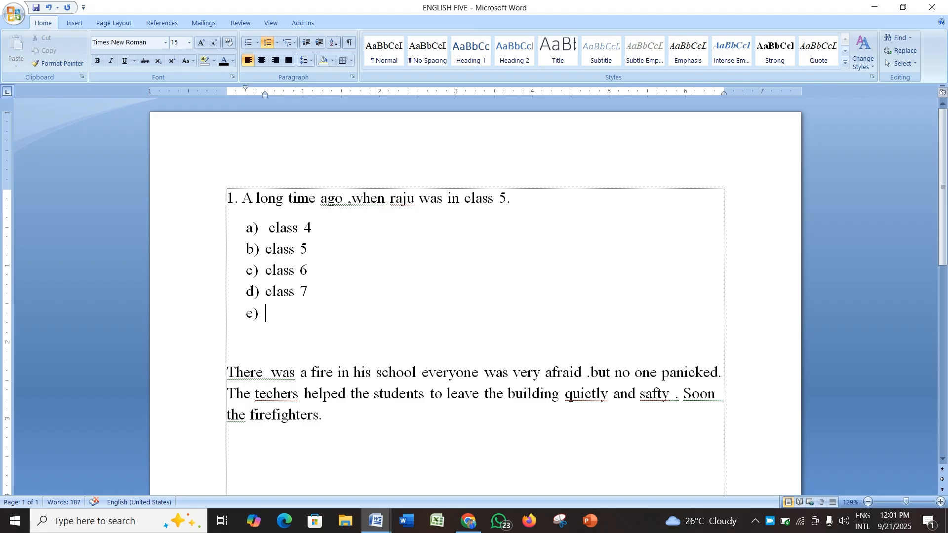
left_click(253, 313)
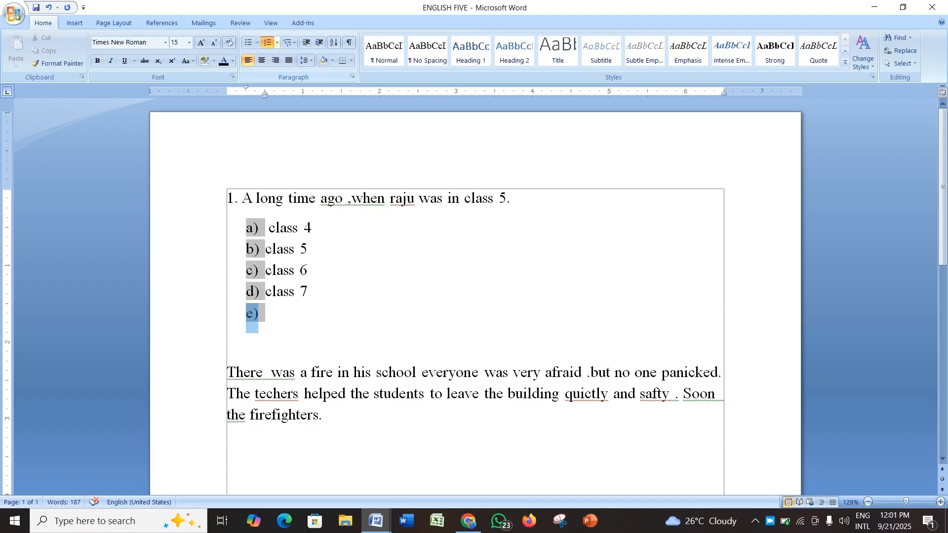
left_click(267, 42)
type("2.")
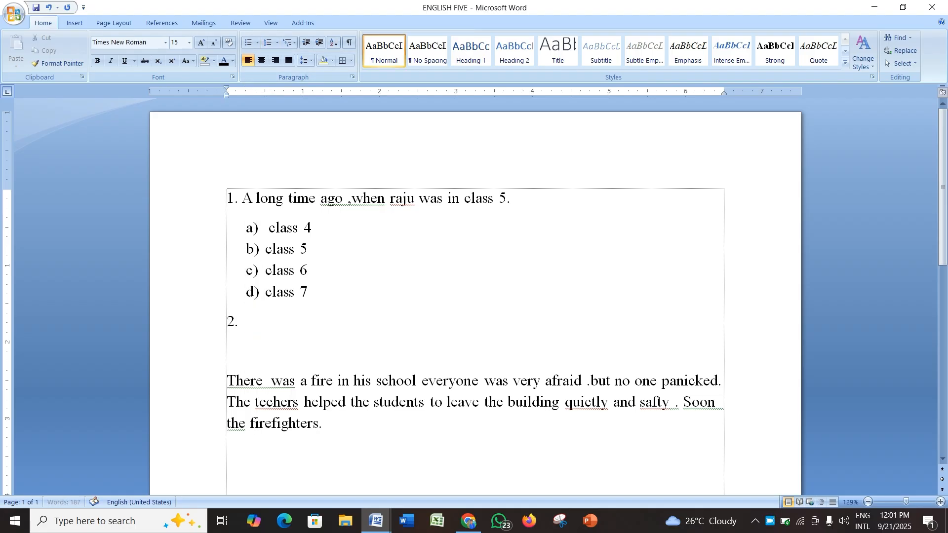
key("Return")
key("BackSpace")
Step: Copy 'There was a fire in his school' from the passage, paste it after '2.' and start a new line
left_click(541, 380)
left_click(417, 381)
key("shift+Home")
key("ctrl+c")
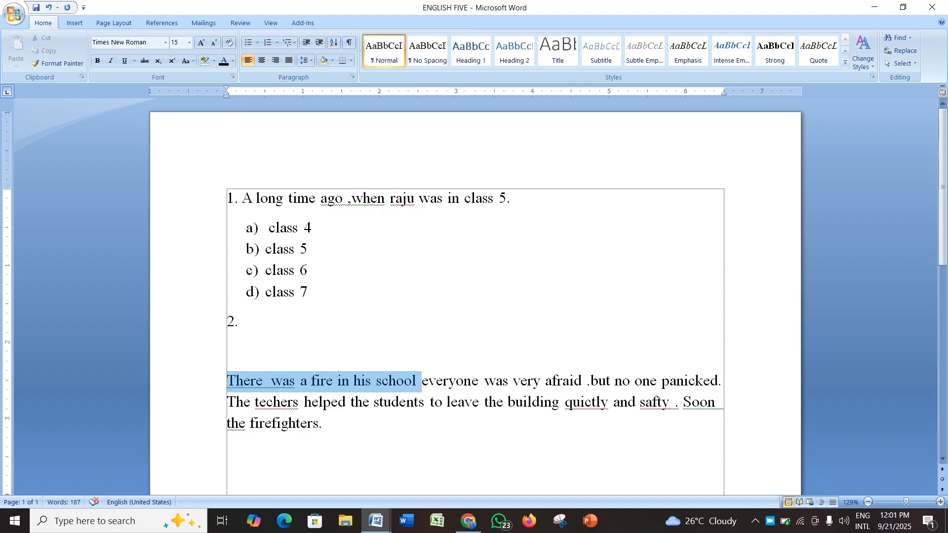
left_click(238, 321)
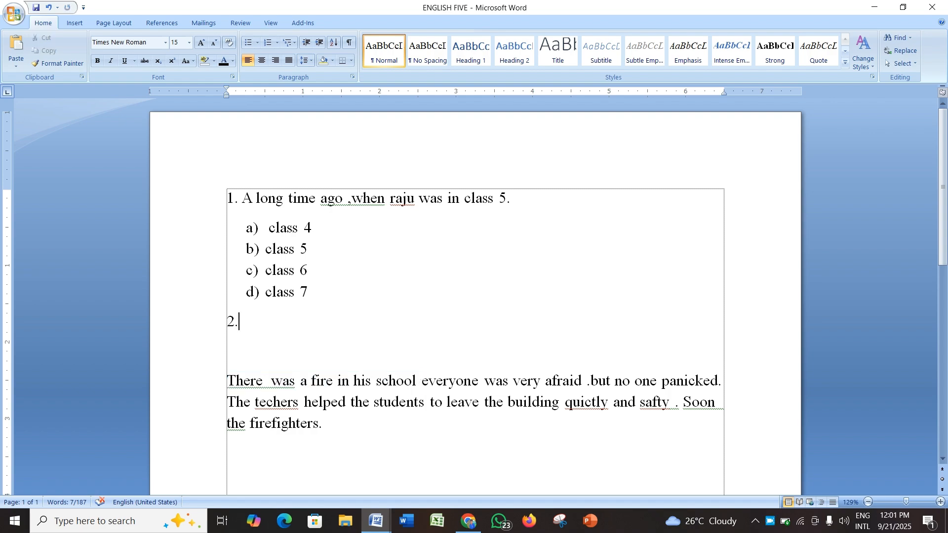
key("ctrl+v")
key("Return")
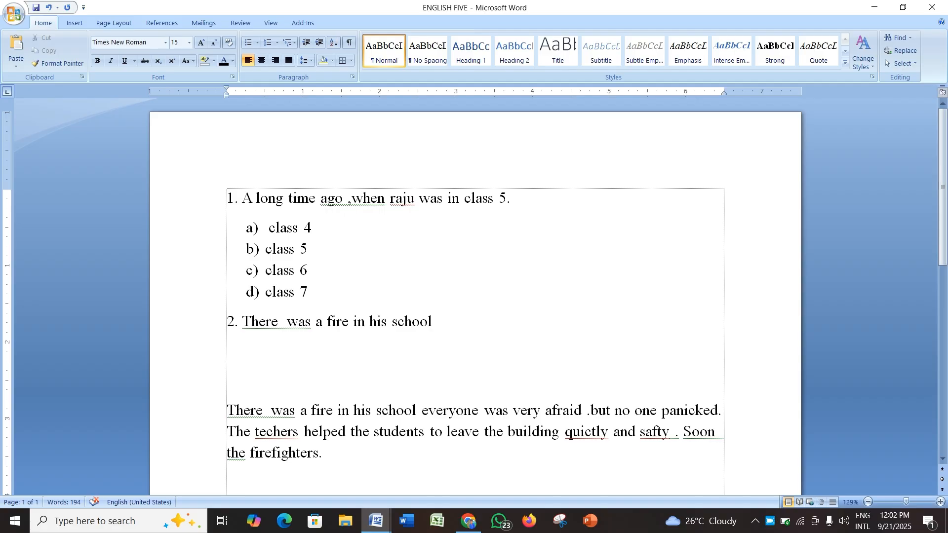
Step: Type '(i) He' as the first answer option on the new line
type("(i) He")
Step: Copy '(i)' and paste it at the end of the line, changing it to '(ii)'
left_click_drag(238, 350, 227, 353)
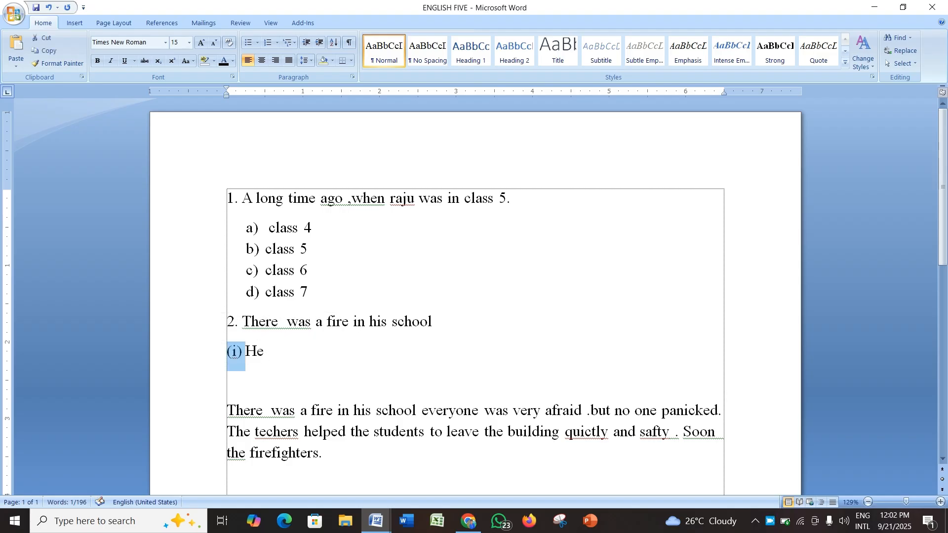
key("ctrl+c")
key("End")
key("ctrl+v")
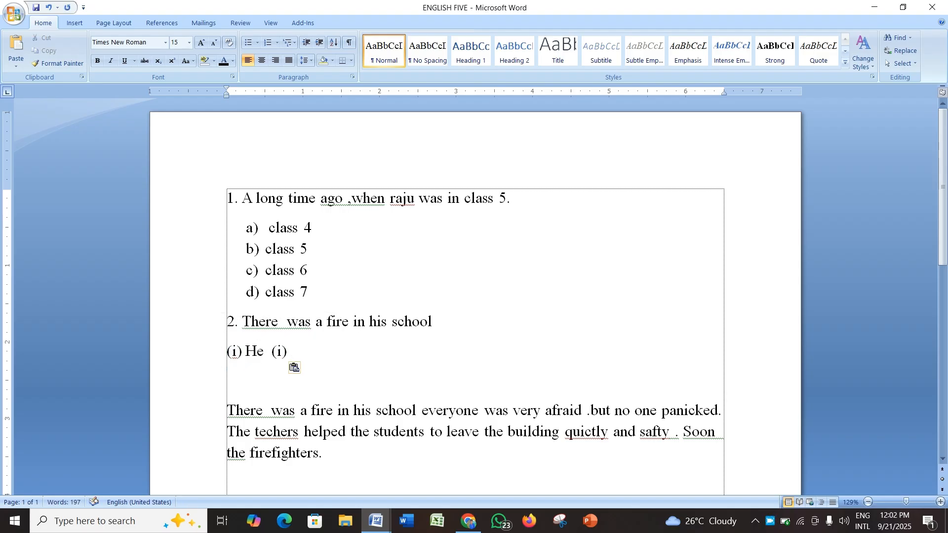
key("Left")
key("Left")
type("i")
Step: Reduce the option line's indent and type 'She' after '(ii)'
key("Home")
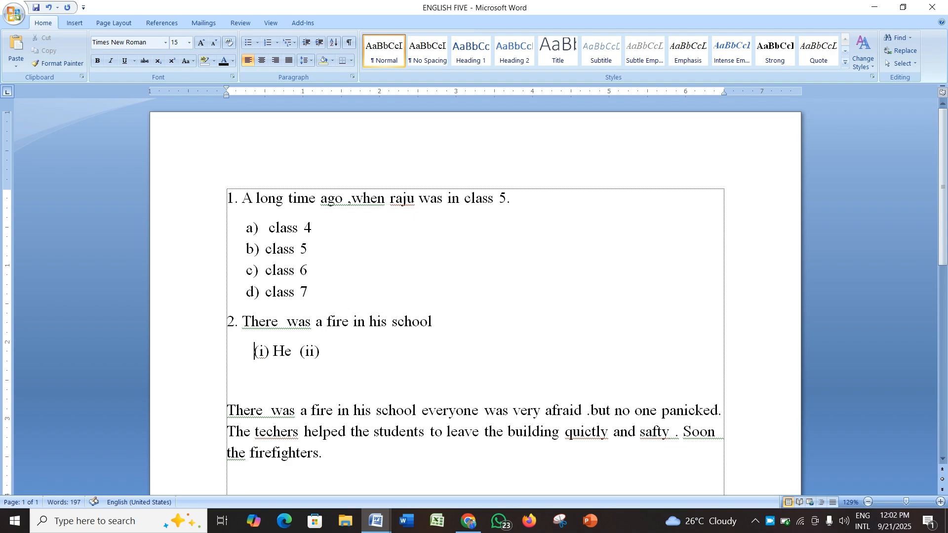
key("BackSpace")
key("BackSpace")
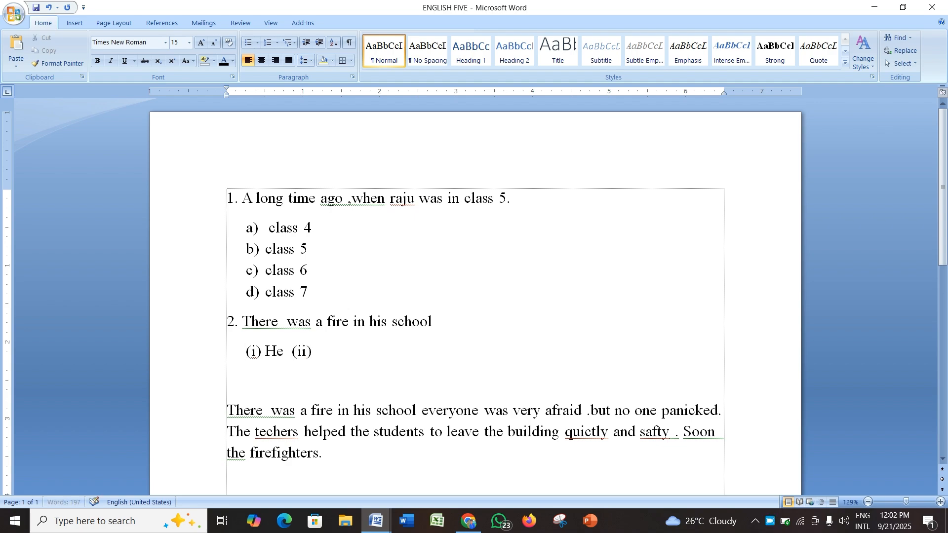
key("End")
type("Shr")
key("BackSpace")
type("e")
Step: Copy '(ii)', paste it at the line end as '(iii)' and type 'Was' after it
left_click_drag(315, 351, 292, 351)
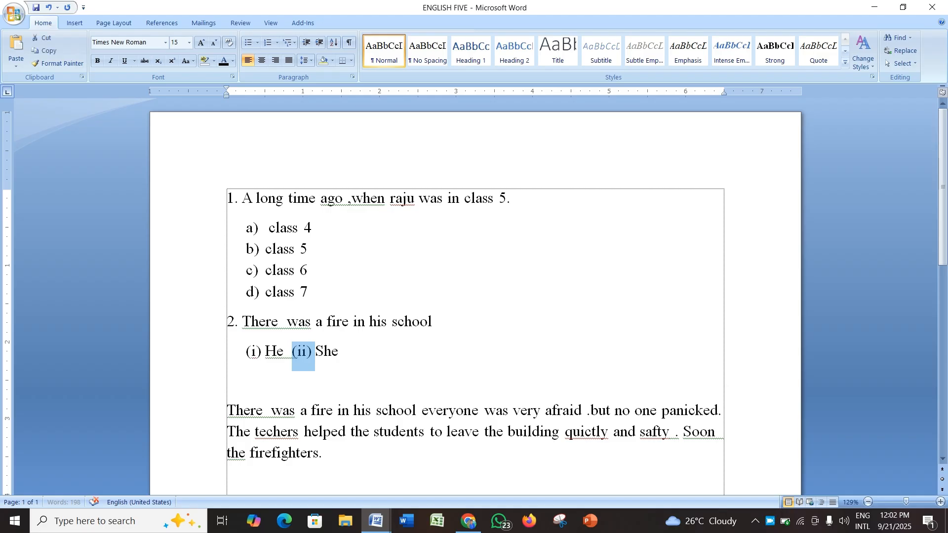
key("ctrl+c")
left_click(344, 351)
key("ctrl+v")
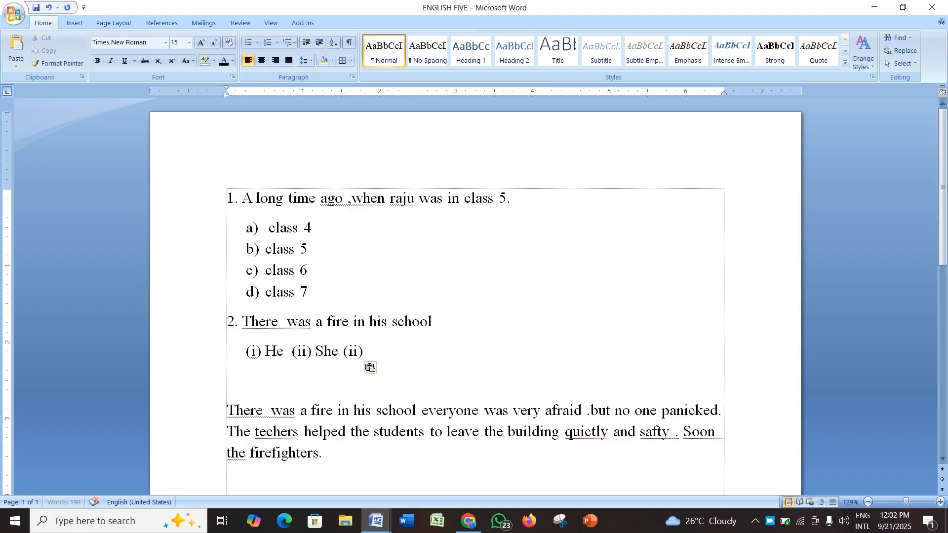
type("i")
key("Right")
key("Right")
type("Was")
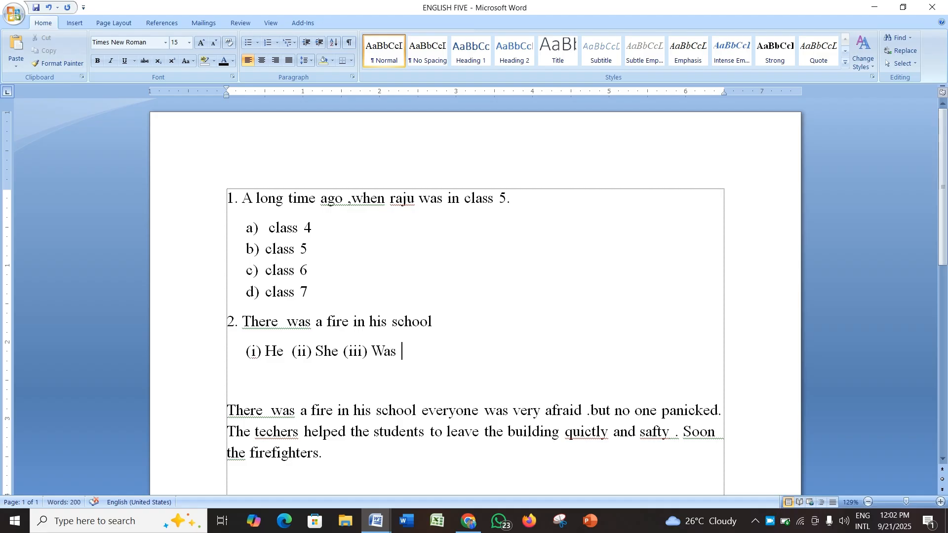
Step: Paste the label again, change it to '(iv)' and type 'key' after it
key("ctrl+v")
key("Left")
key("BackSpace")
type("v")
key("Left")
key("Left")
key("Left")
key("Left")
key("Left")
key("Left")
key("Left")
key("Left")
key("Left")
key("Left")
key("Left")
key("Left")
key("Left")
key("Left")
key("Left")
key("Left")
key("Left")
key("Left")
key("Left")
key("Left")
key("End")
type("key")
Step: Space the four options apart by inserting two tabs before '(ii)', '(iii)' and '(iv)'
left_click(292, 351)
key("Tab")
key("Tab")
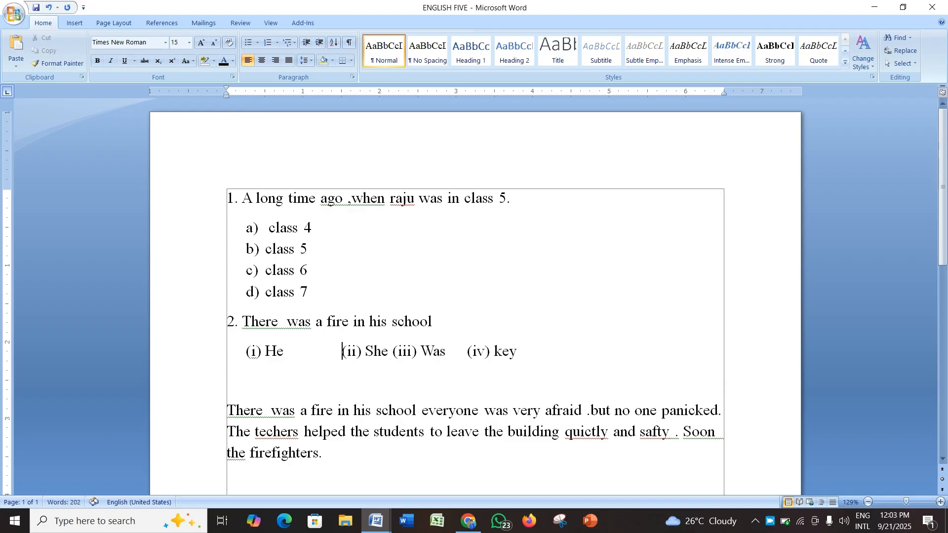
left_click(389, 351)
key("Tab")
key("Tab")
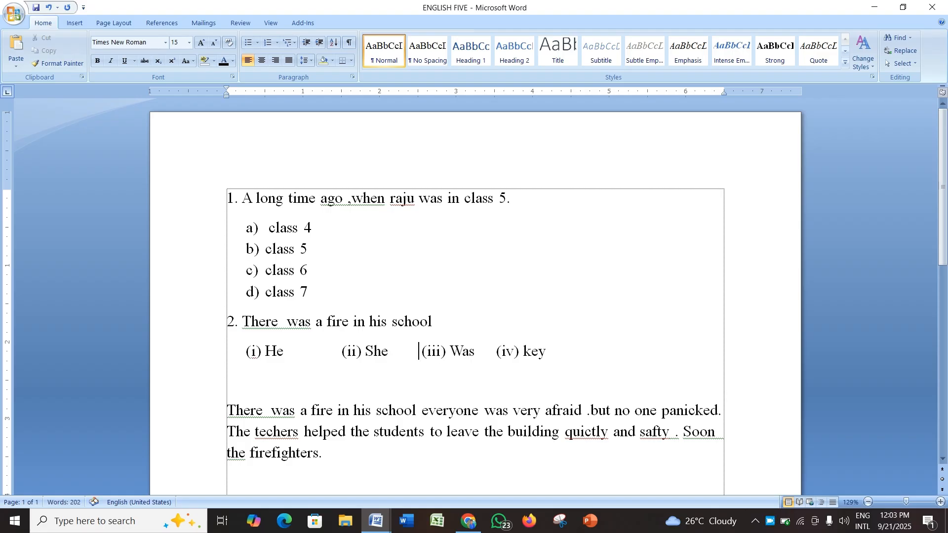
left_click(533, 351)
key("Tab")
key("Tab")
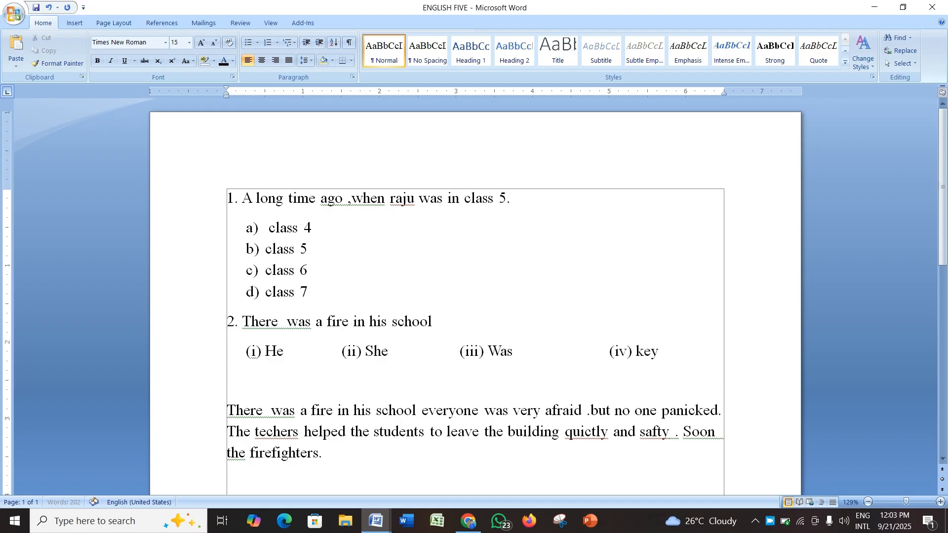
Step: Duplicate the options line by copying it and pasting it on a new line below
left_click(662, 351)
key("Return")
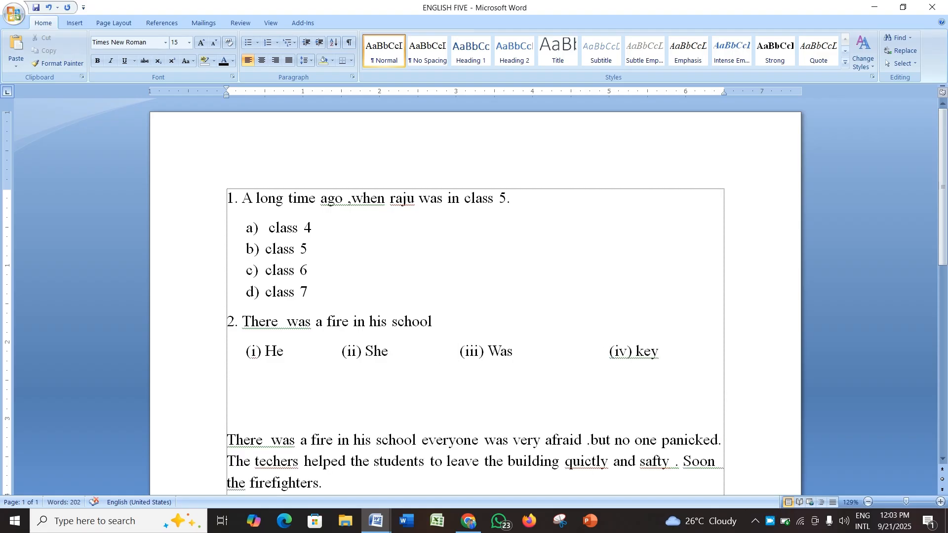
key("shift+Up")
key("shift+Up")
key("shift+Down")
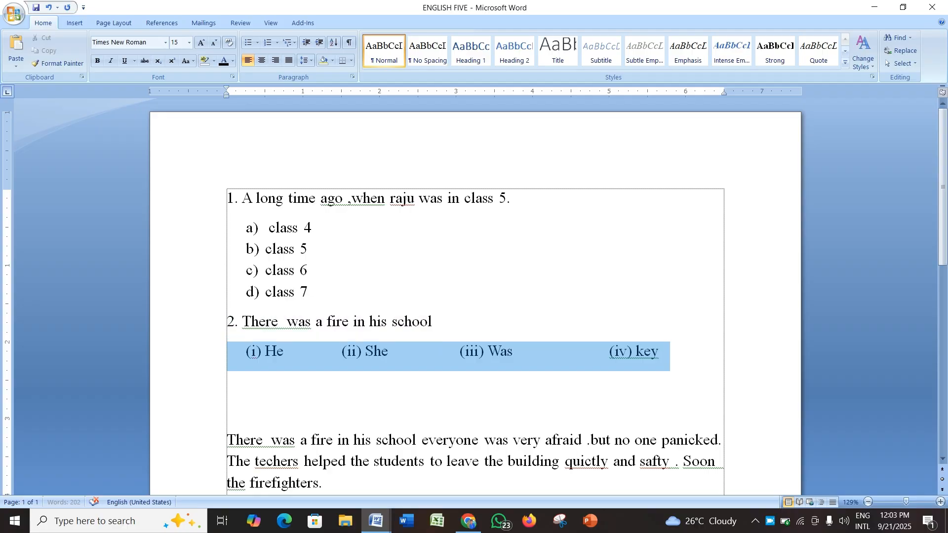
key("ctrl+c")
key("Right")
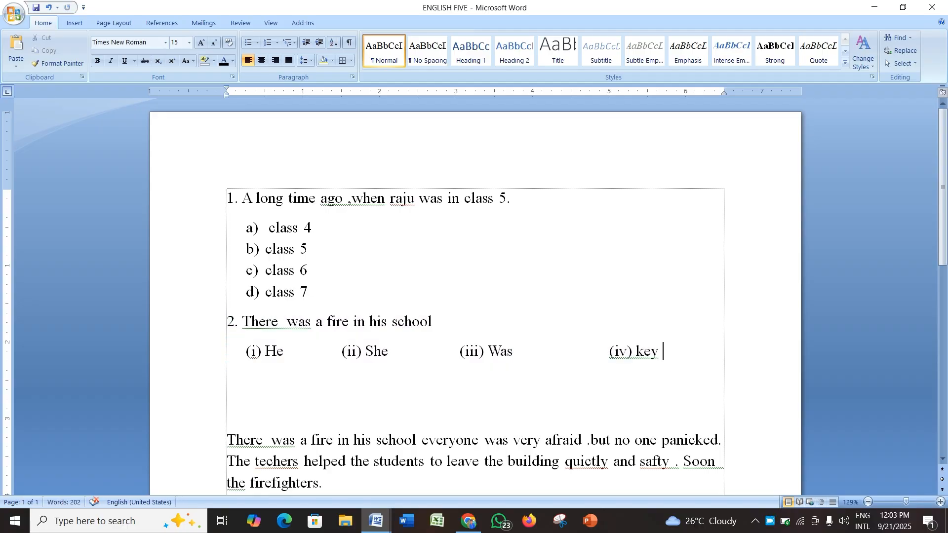
key("Return")
key("ctrl+v")
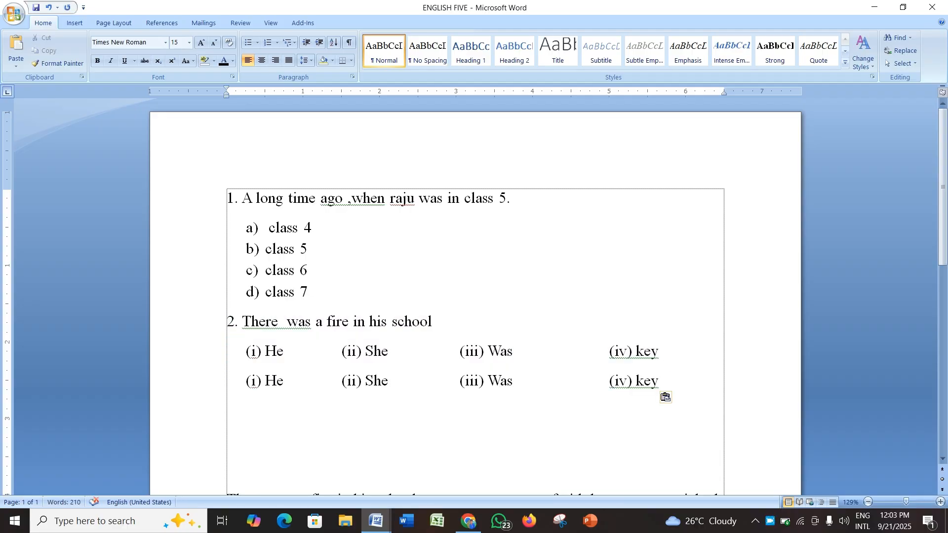
left_click_drag(284, 381, 266, 382)
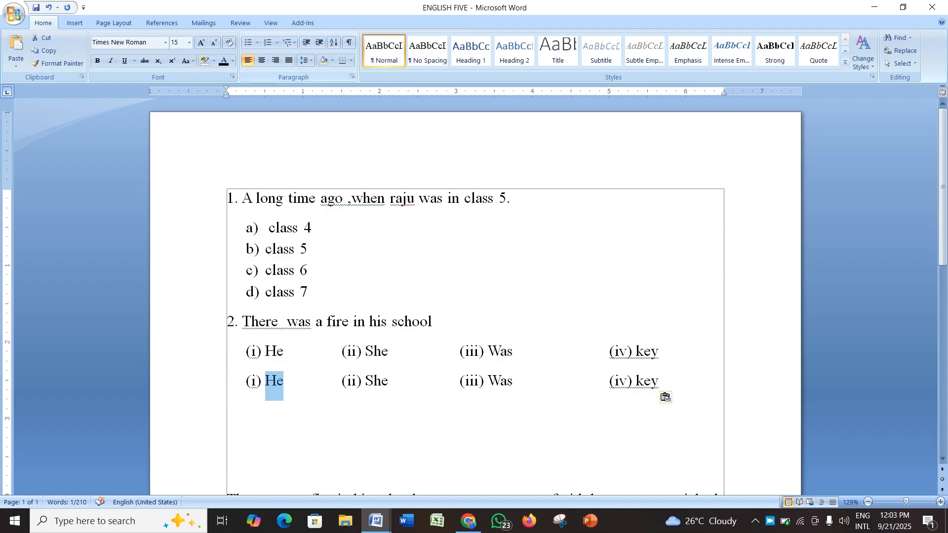
left_click(276, 43)
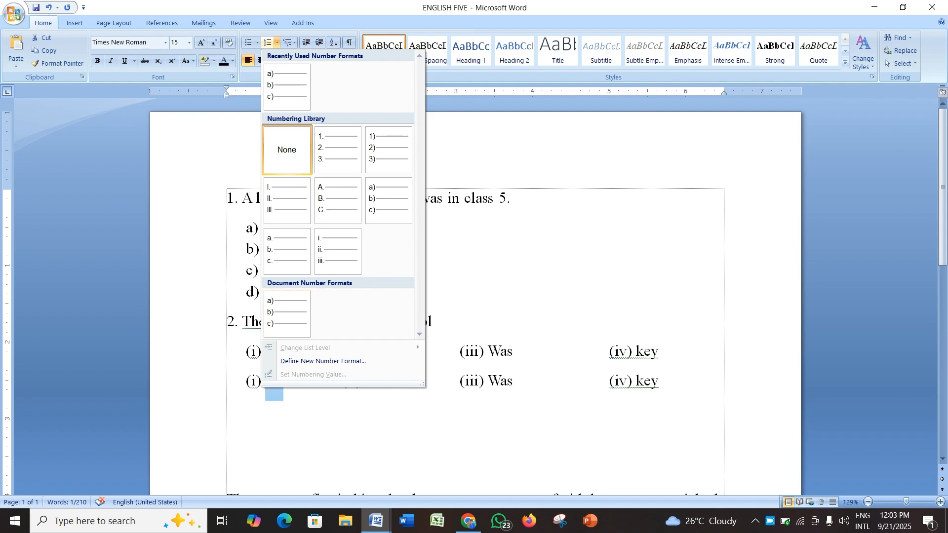
key("Escape")
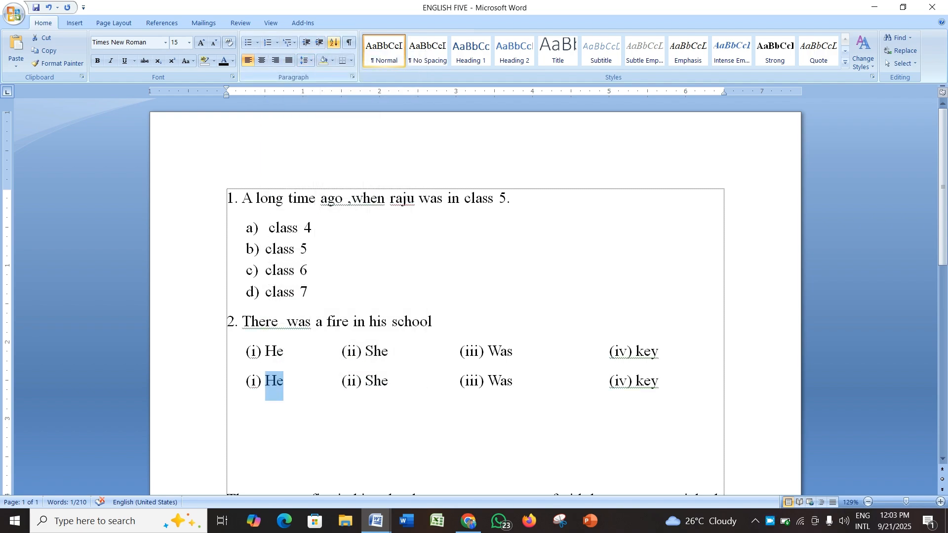
left_click(433, 322)
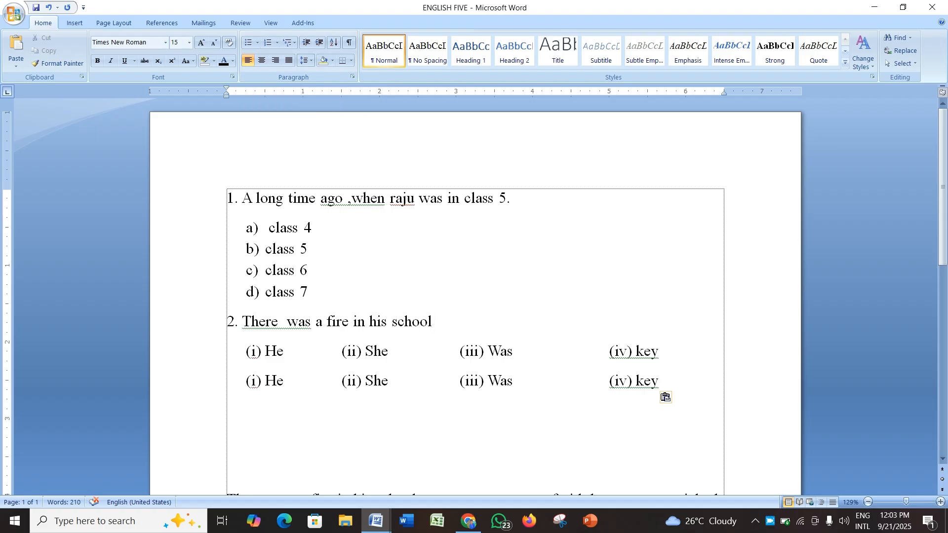
Step: Delete both numbered questions together with their option lines
left_click_drag(214, 383, 214, 198)
key("Delete")
key("Delete")
key("Delete")
key("Delete")
key("Delete")
key("Delete")
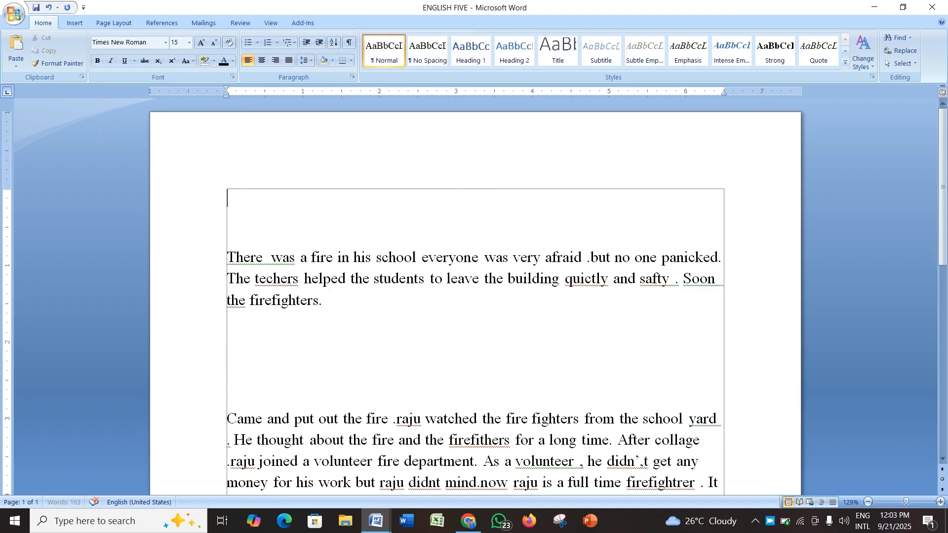
Step: Remove the blank lines between the passage paragraphs so they join into one paragraph
key("shift+Up")
key("shift+Up")
key("Delete")
key("Delete")
key("Delete")
key("Delete")
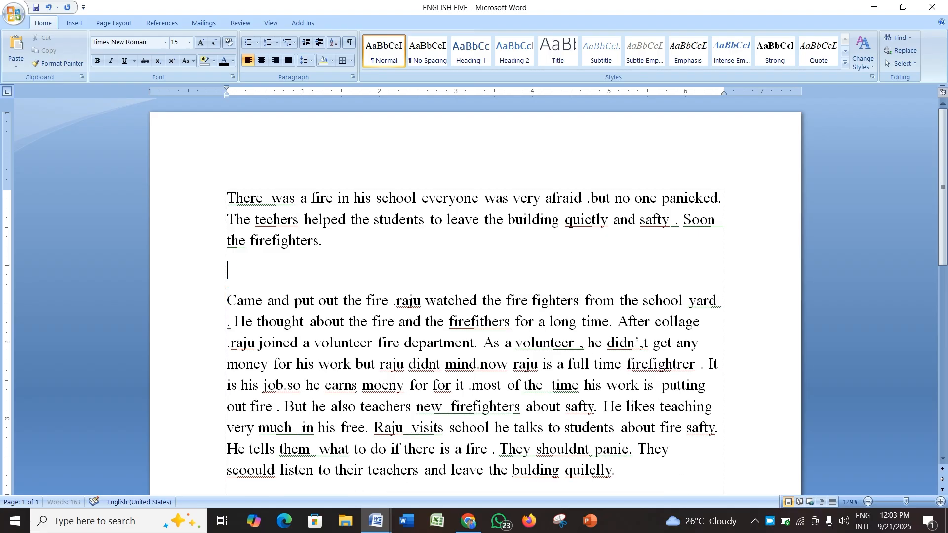
key("BackSpace")
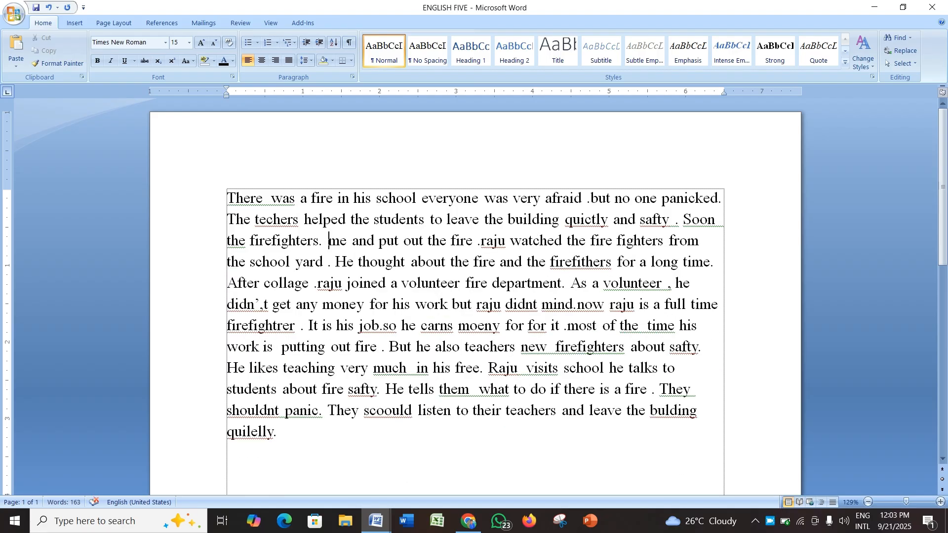
Step: Select the whole passage and right-align it
key("ctrl+a")
left_click_drag(291, 441, 293, 439)
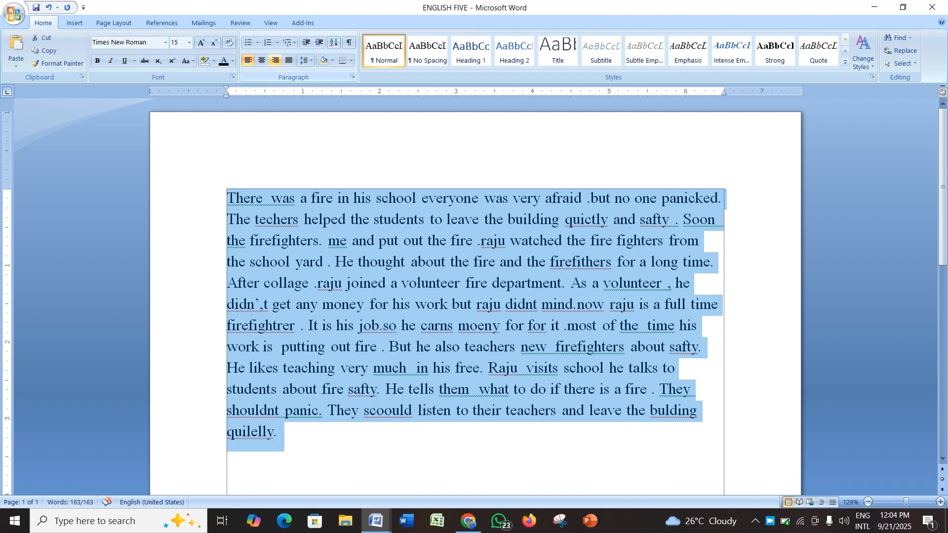
left_click(275, 60)
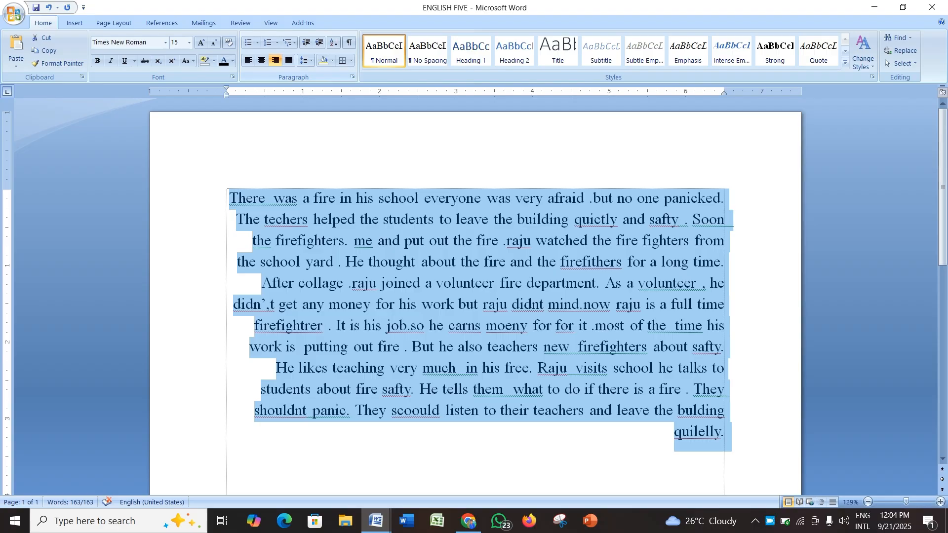
Step: Type sample filler text 'jajf hufhe gfyg fg ug sdgg dfyuuyfgdsuyfgg fy fgffyyf y' before the passage's last word
left_click(674, 431)
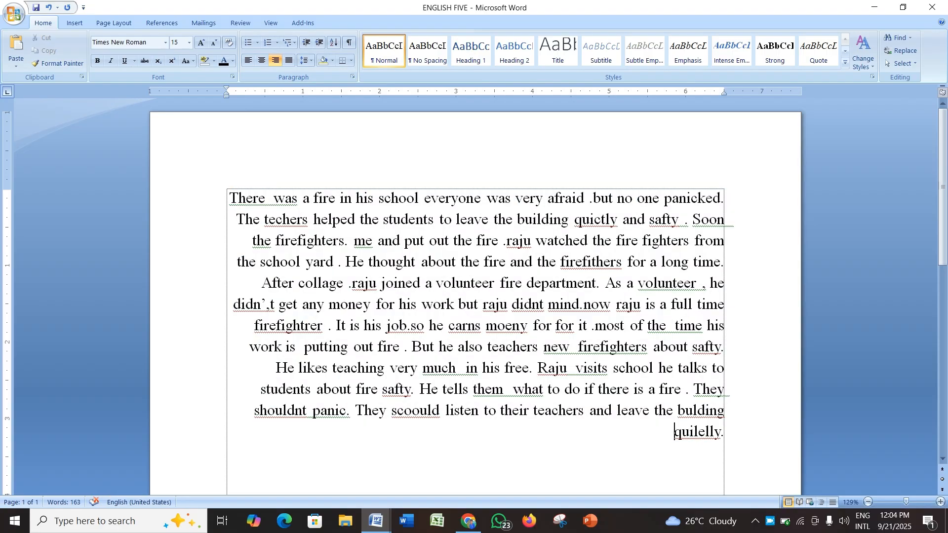
type("jajf hufhe gfyg fg ug sdgg dfyuuyfgdsuyfgg")
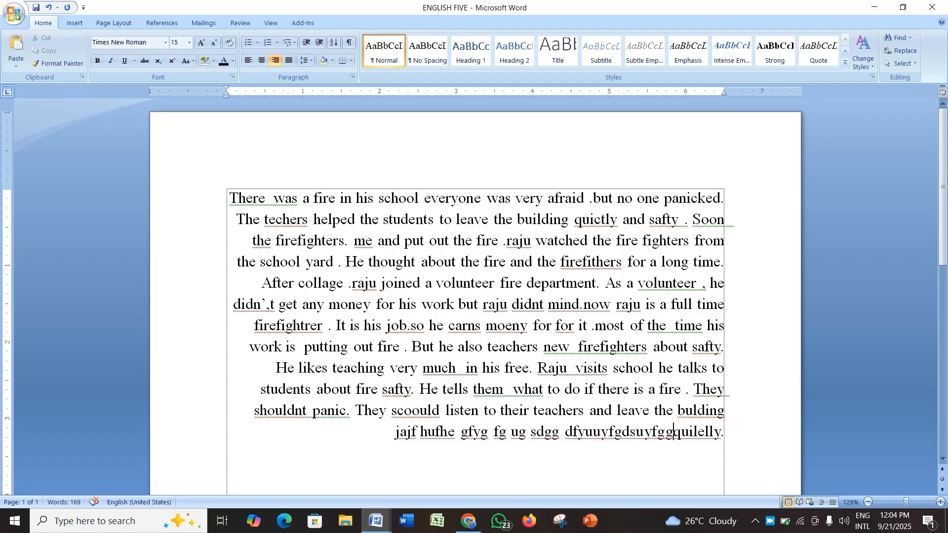
type("fy fgffyyf ")
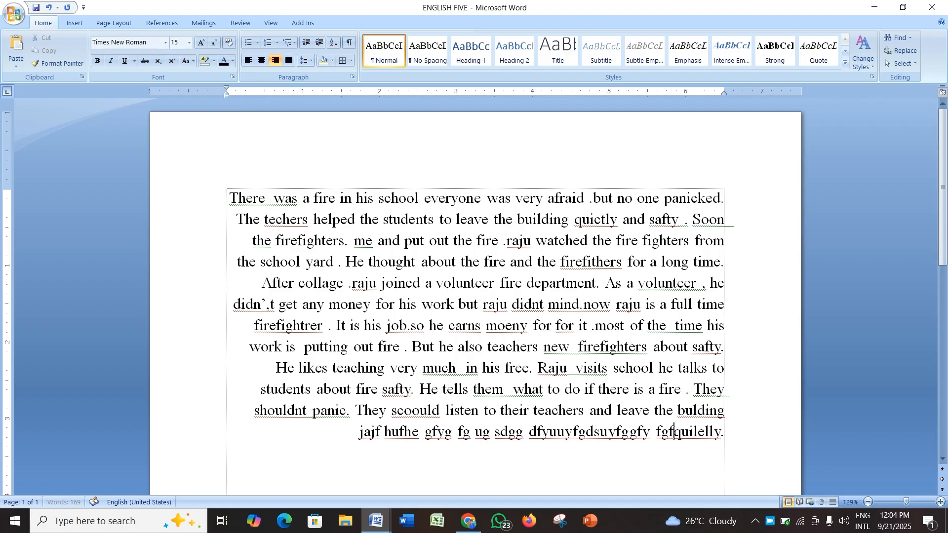
type("y")
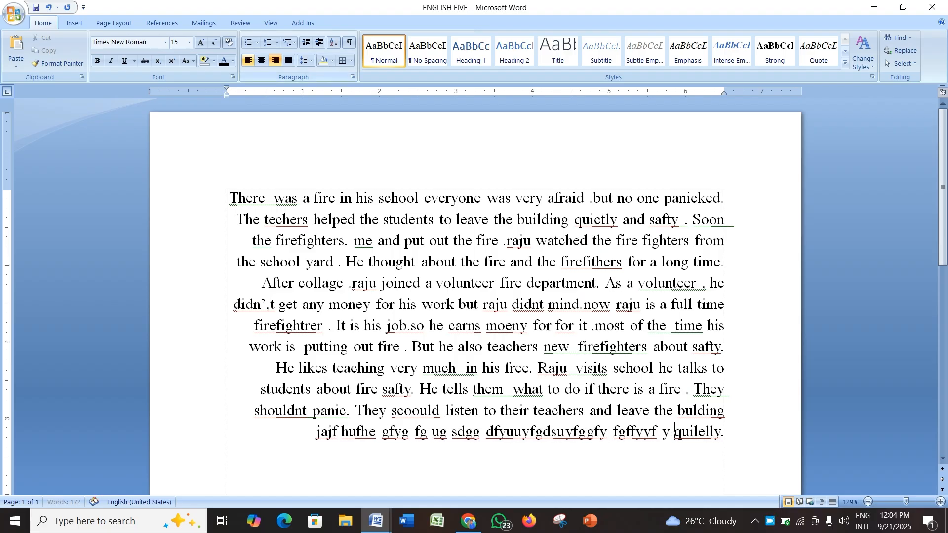
Step: Left-align the passage and append more filler text such as 'fg g gfugyudyu usdu dd yu d gdf ggd' at its end
key("ctrl+l")
key("End")
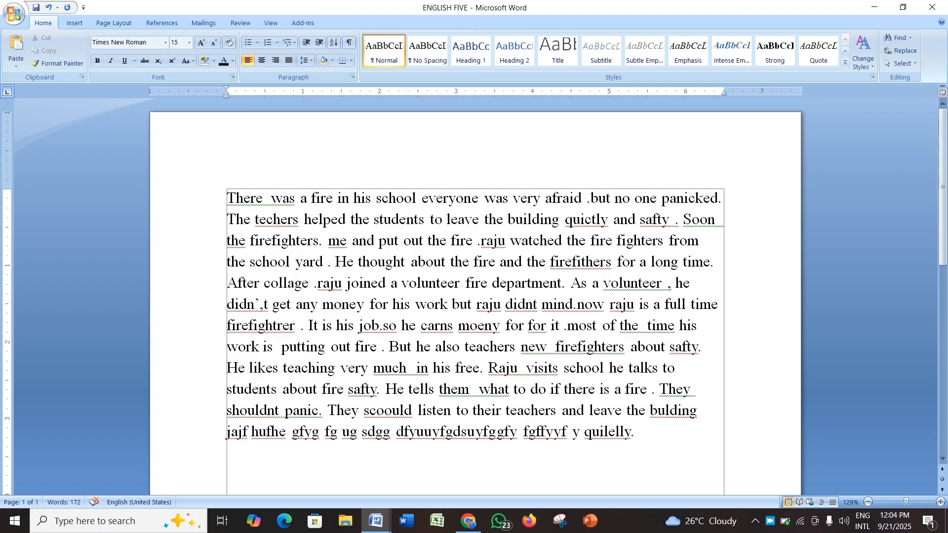
type("fg g gfugyudyu")
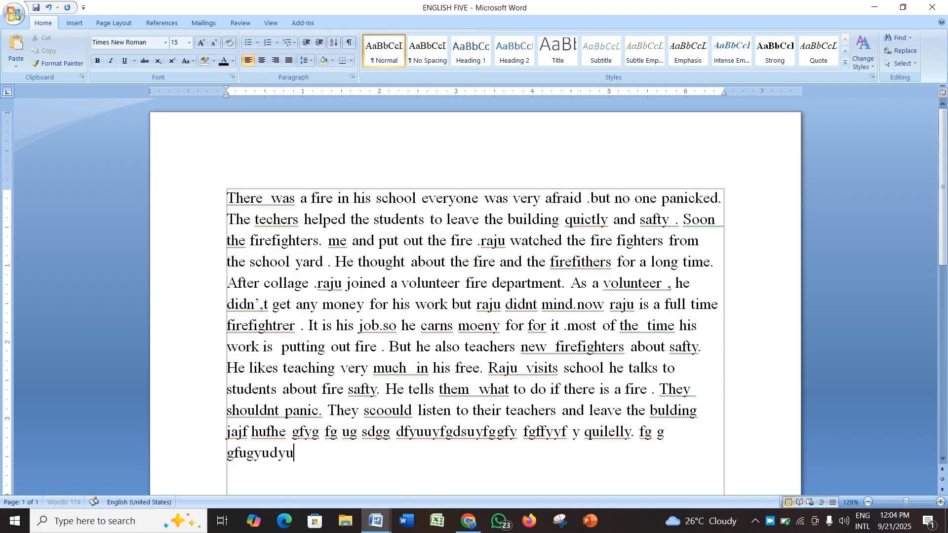
type(" usdu dd yu d gdf ggd")
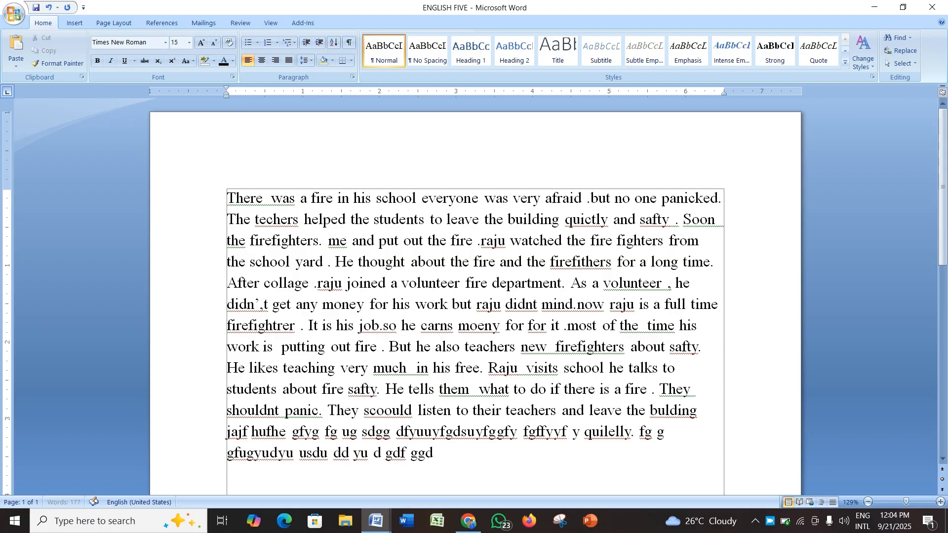
type(" yt tdy ytdy dyu uyd")
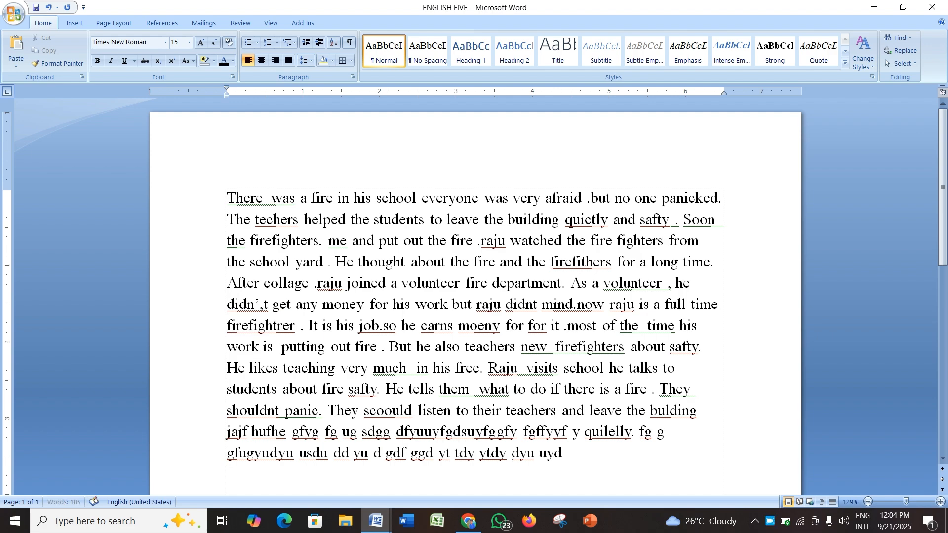
type("yuduyuyd uy uy")
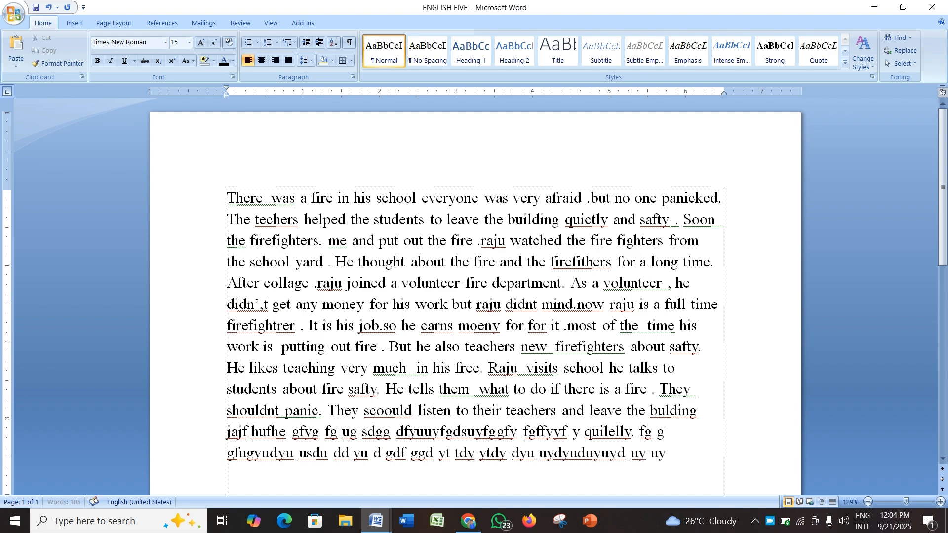
type("gdfuetie tett")
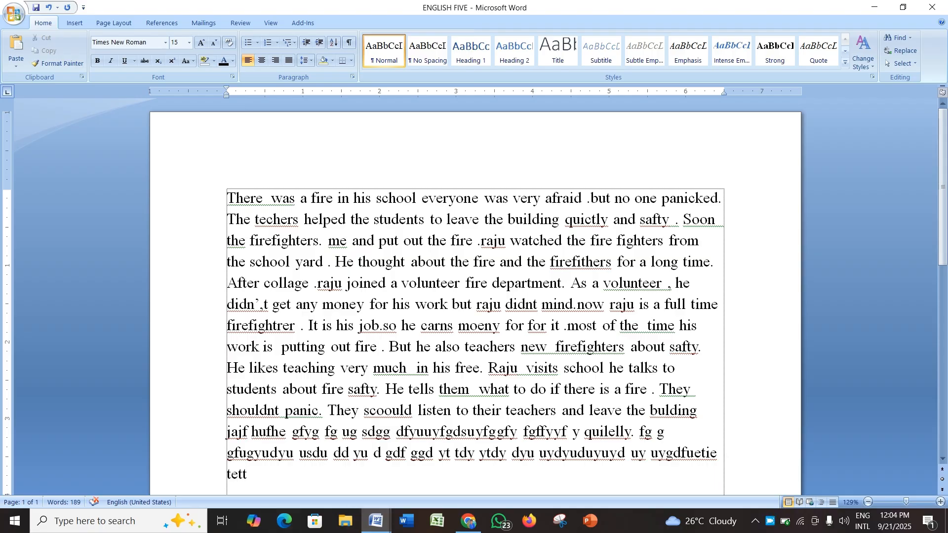
key("ctrl+a")
left_click(646, 219)
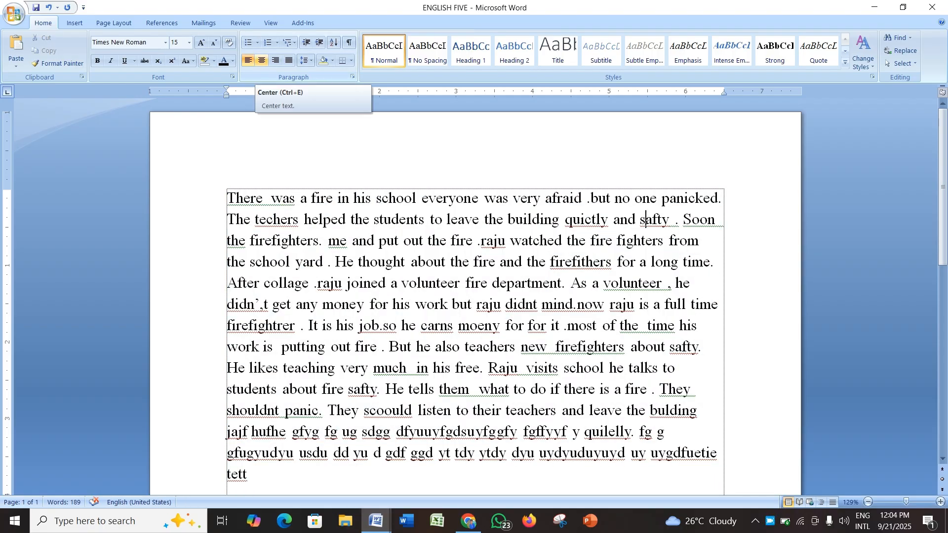
left_click(663, 262)
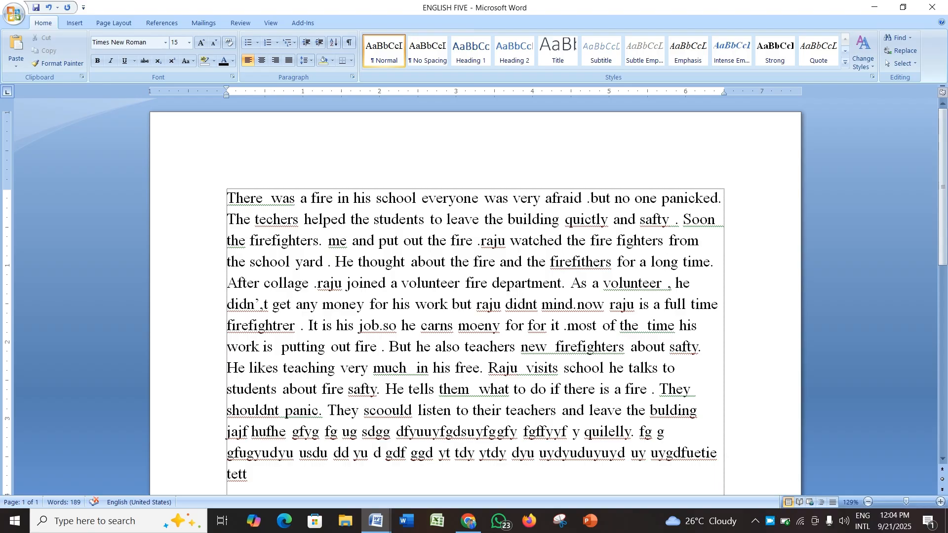
Step: Split the passage after 'no one' on the first line, inserting two line breaks
left_click(662, 198)
key("Return")
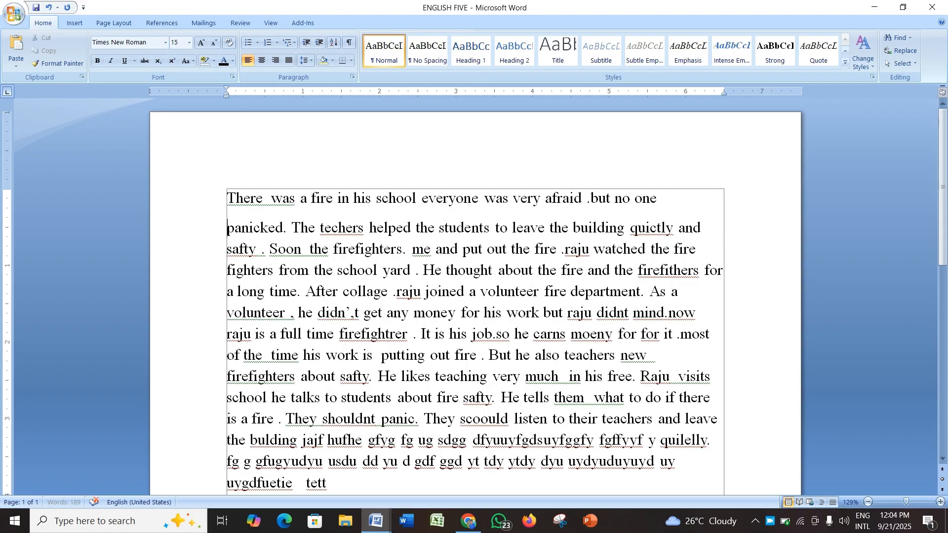
key("Return")
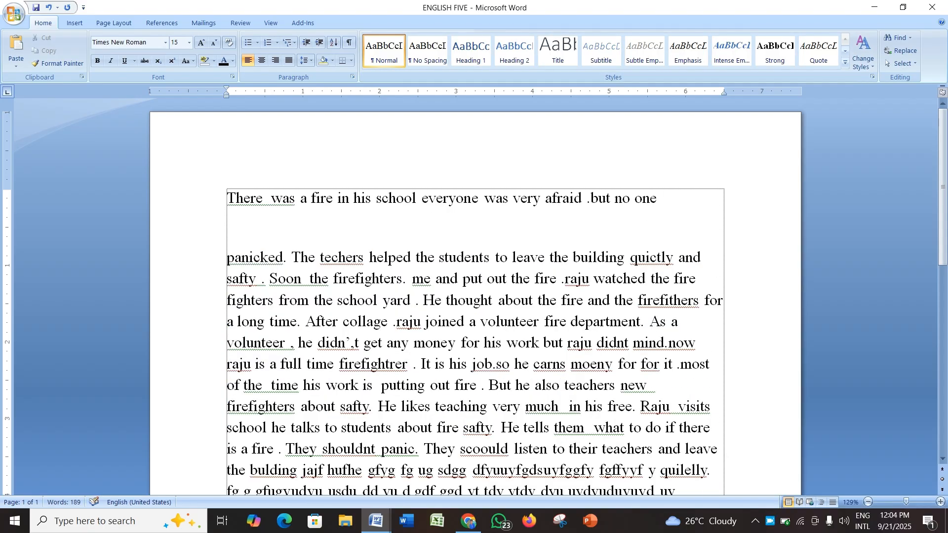
Step: Adjust the first line's leading indentation by adding and removing tabs before 'There'
left_click(448, 198)
left_click(422, 197)
key("Home")
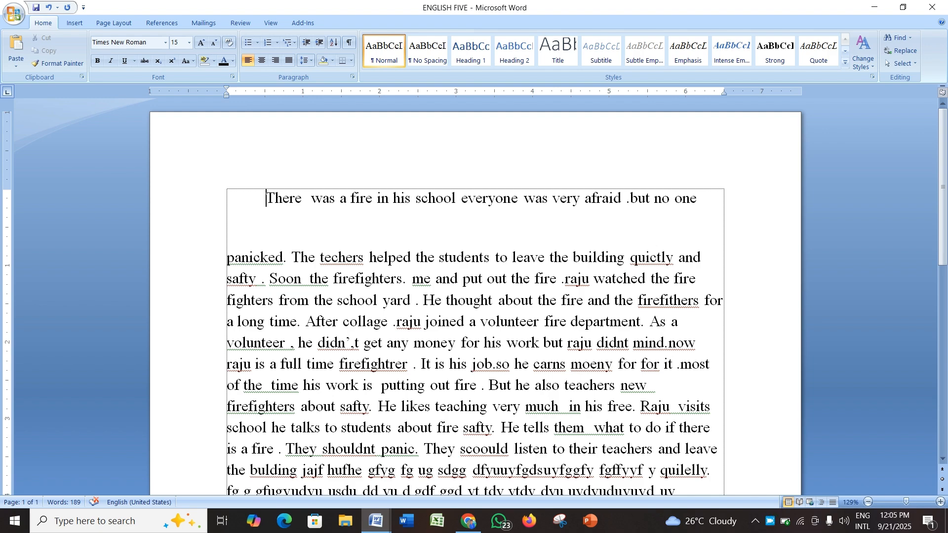
key("shift+Left")
key("shift+Left")
key("shift+Left")
key("shift+Left")
key("shift+Left")
key("shift+Left")
key("shift+Left")
key("shift+Left")
key("shift+Left")
key("BackSpace")
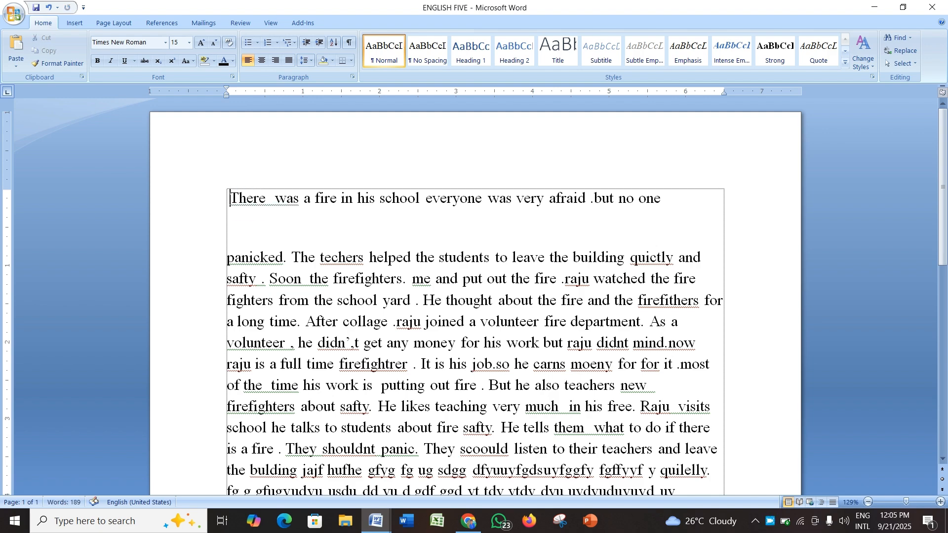
key("Tab")
key("Tab")
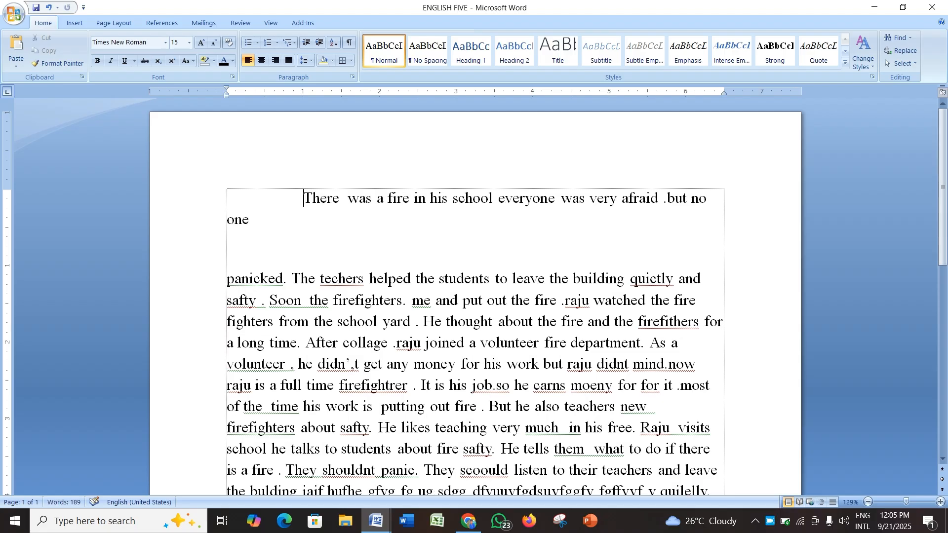
key("BackSpace")
key("BackSpace")
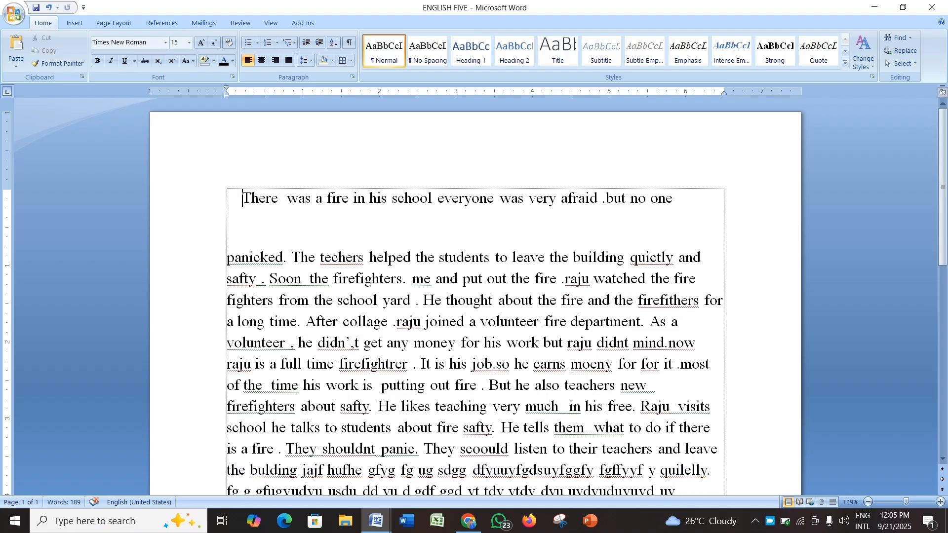
Step: Center the first line and make it bold
left_click(278, 198)
left_click(261, 60)
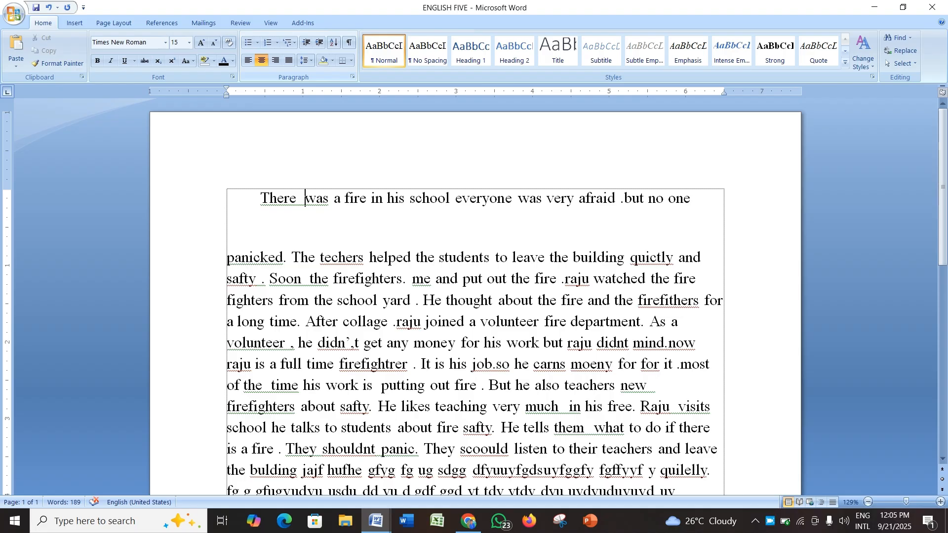
left_click(261, 60)
left_click(261, 60)
left_click_drag(691, 200, 260, 200)
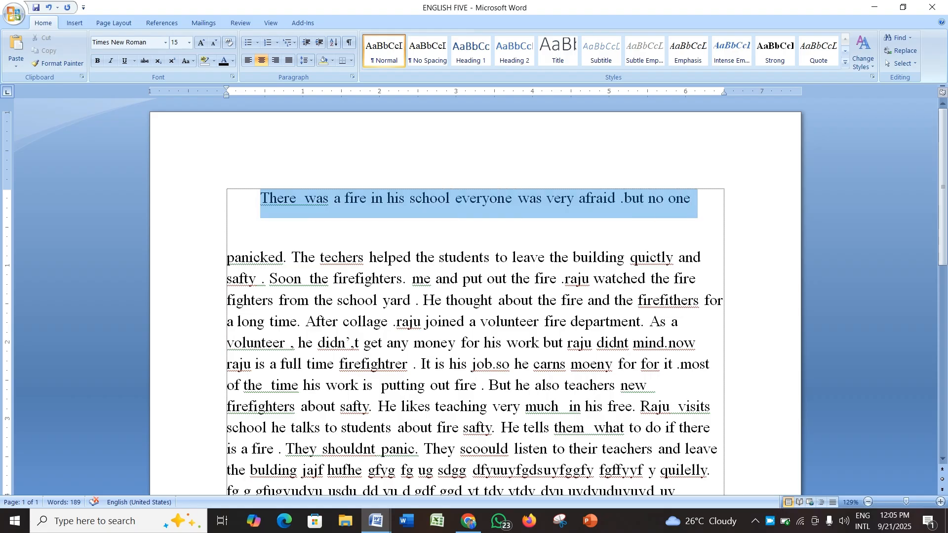
key("ctrl+b")
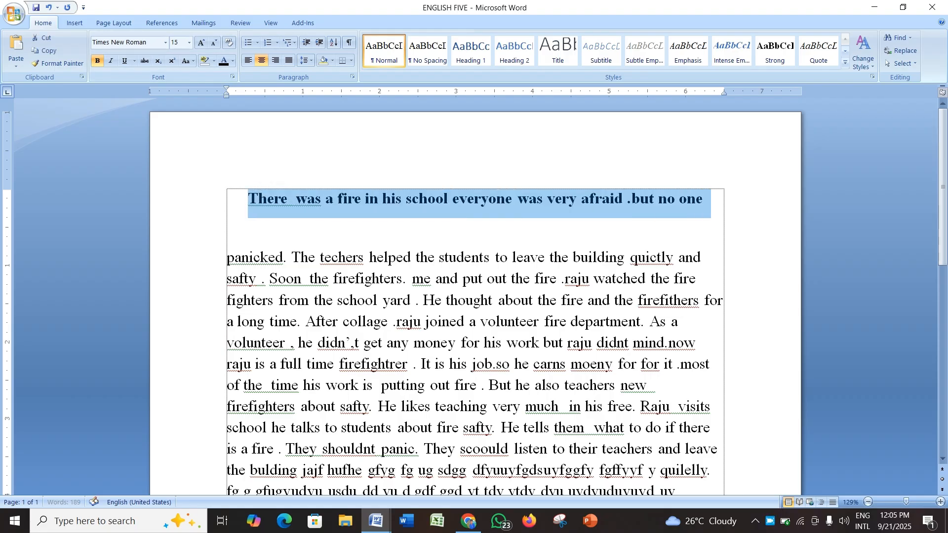
Step: Delete the blank lines between the bold first line and the rest of the passage
left_click(563, 200)
key("End")
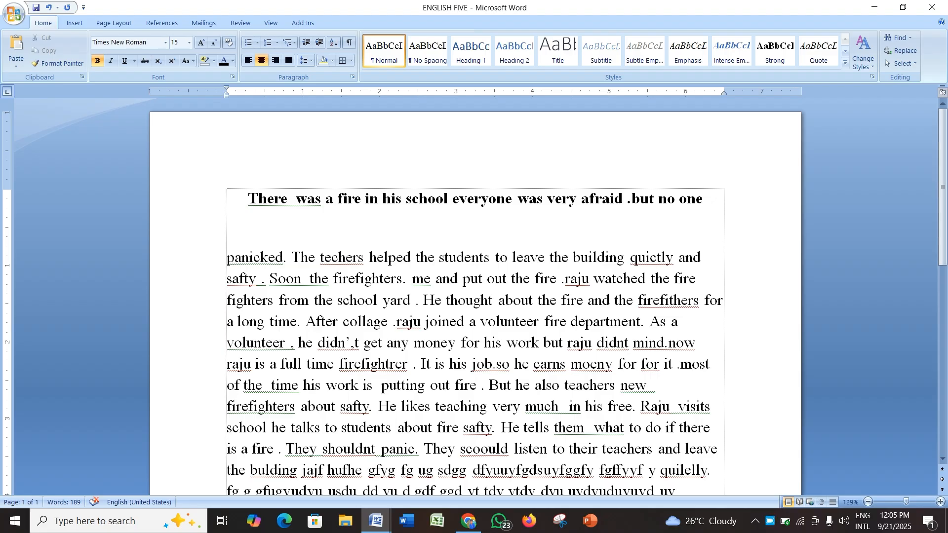
key("Return")
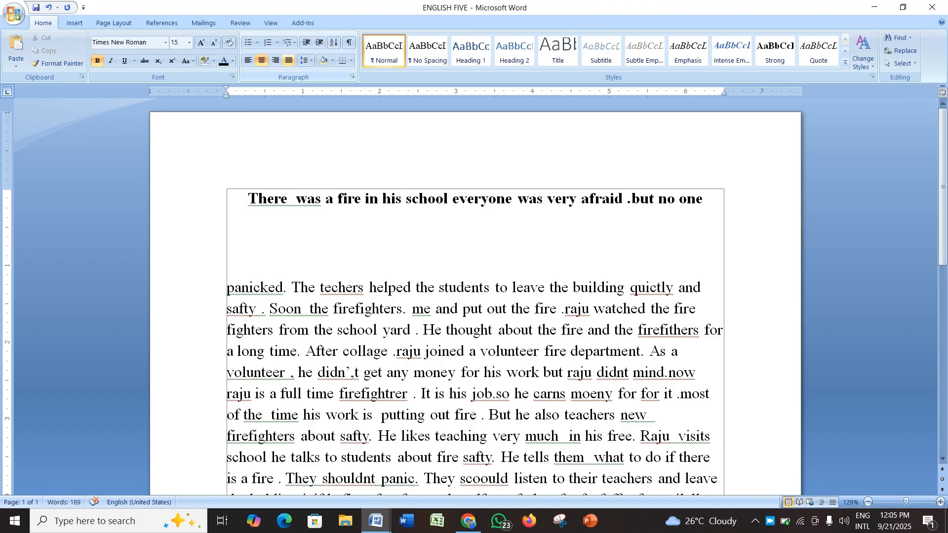
left_click(529, 329)
scroll(529, 329, "down", 1)
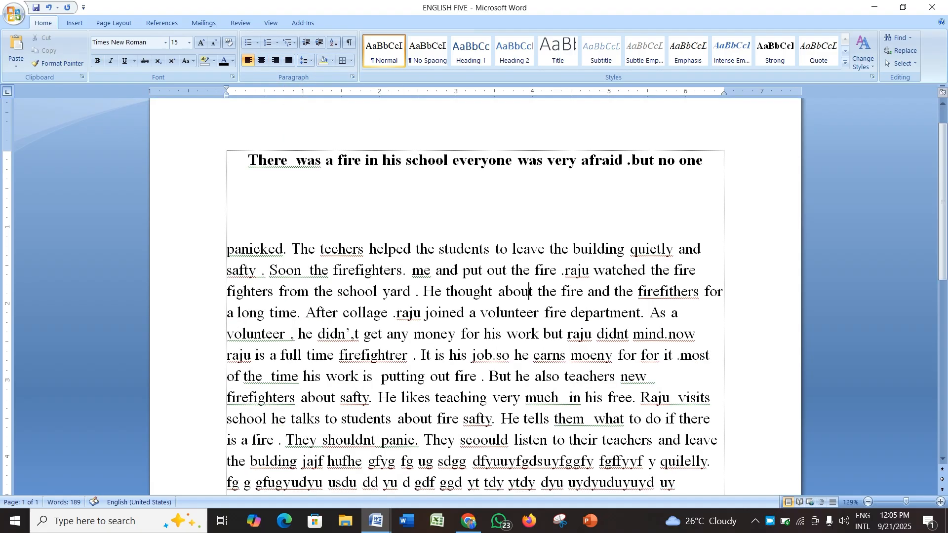
left_click(227, 220)
key("BackSpace")
key("BackSpace")
key("BackSpace")
key("BackSpace")
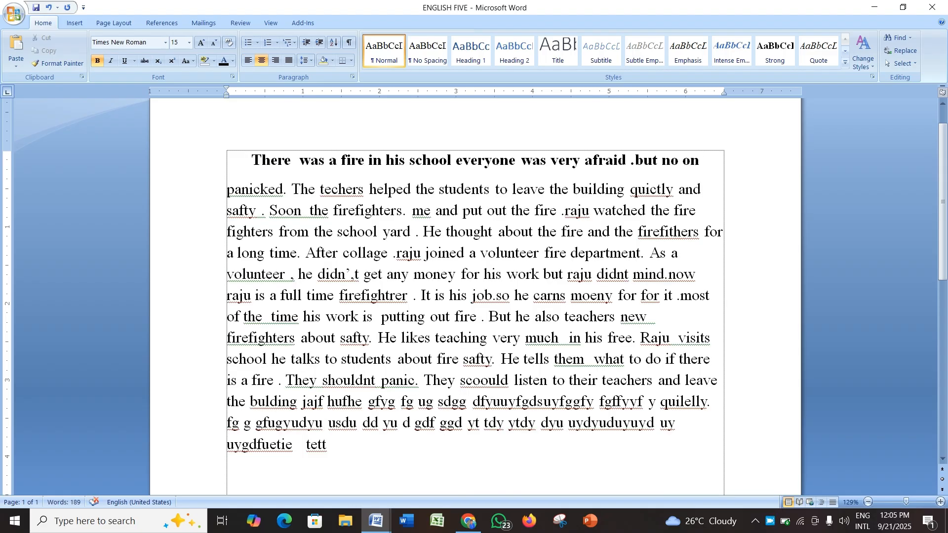
Step: Delete the word 'tett' at the end of the passage
left_click(680, 423)
left_click(705, 338)
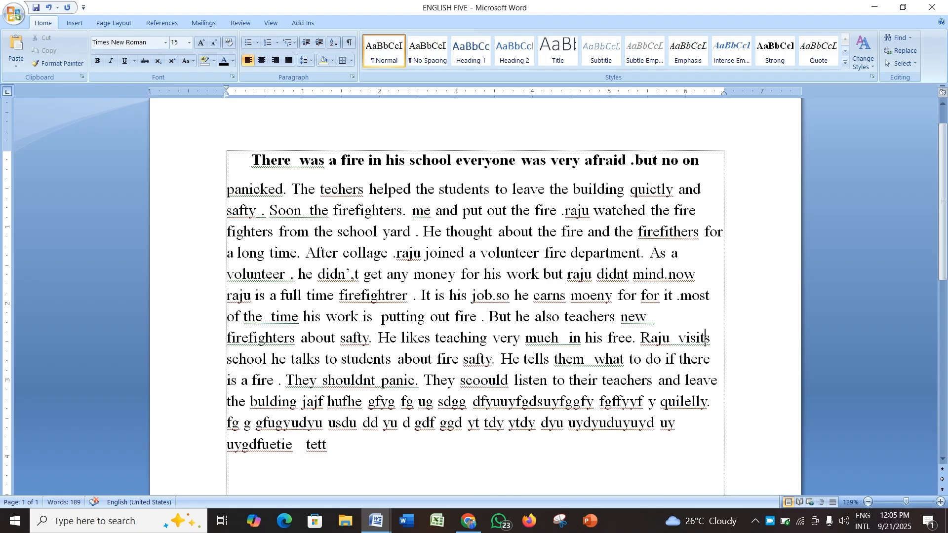
key("BackSpace")
key("BackSpace")
key("BackSpace")
key("BackSpace")
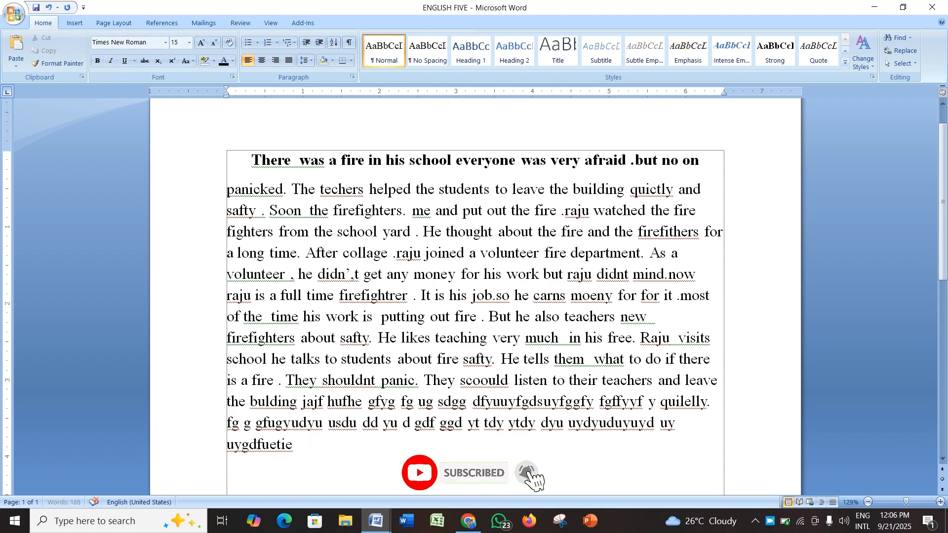
Step: Select the whole document and justify all of its text
key("BackSpace")
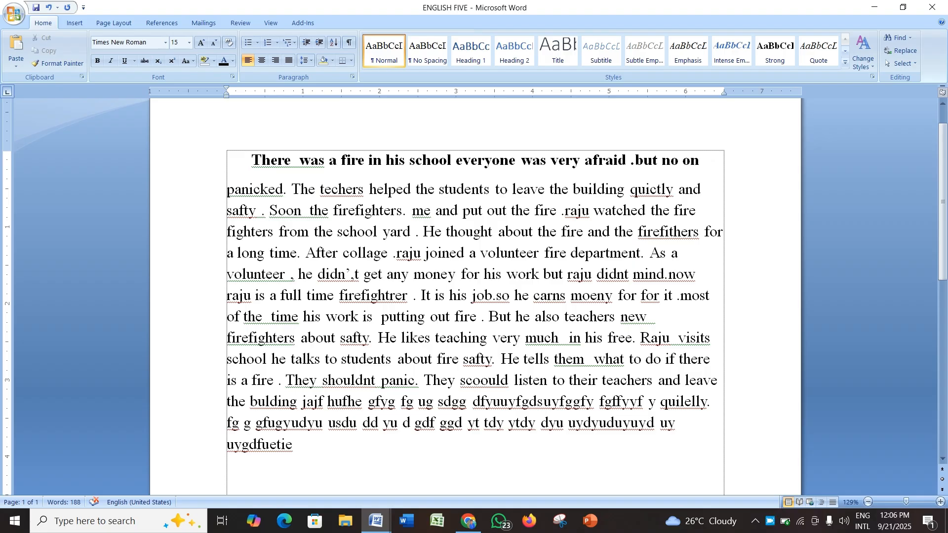
key("ctrl+a")
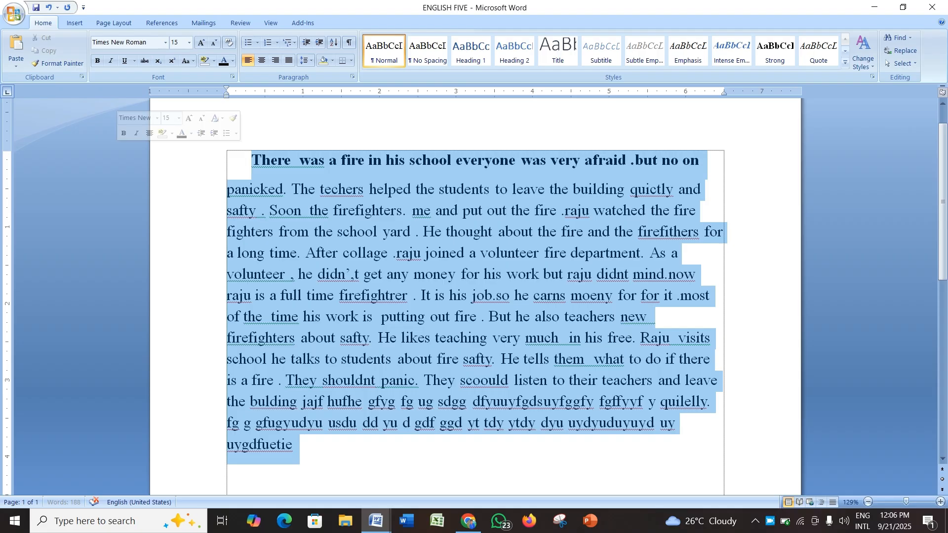
left_click(289, 60)
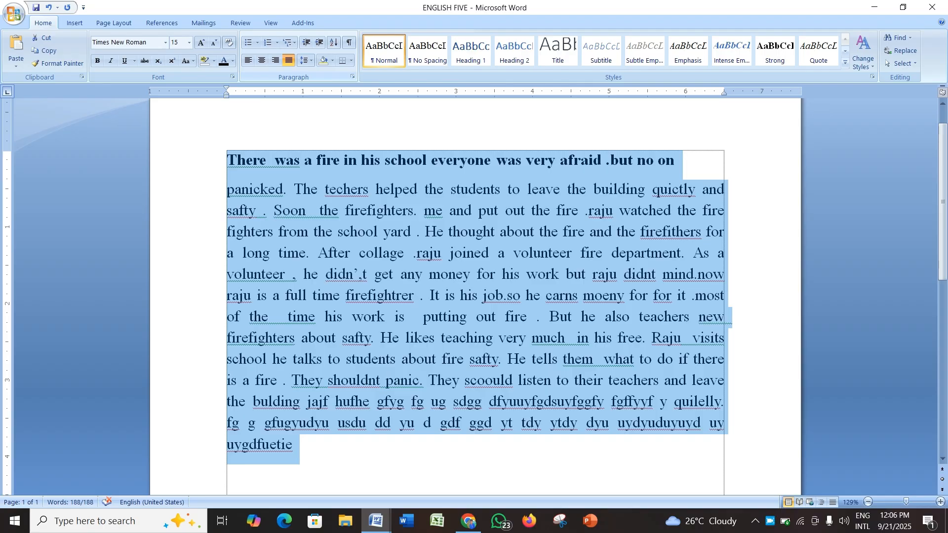
Step: Preview the document in Print Preview, then close the preview
key("ctrl+F2")
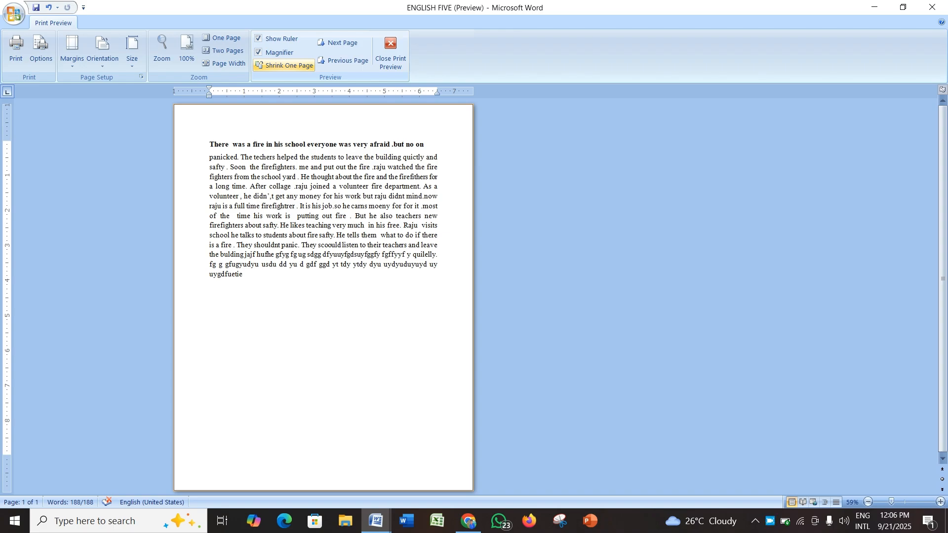
scroll(323, 296, "up", 10)
scroll(474, 304, "down", 3)
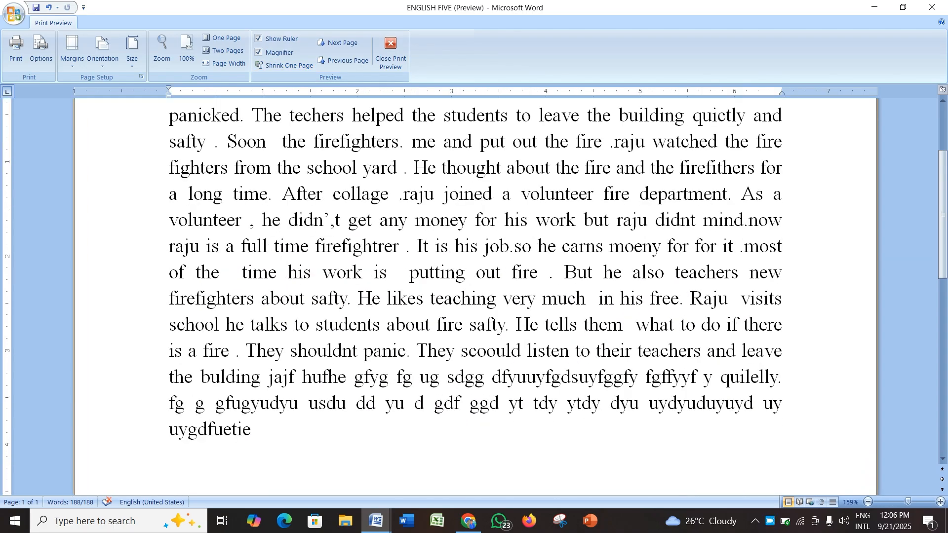
scroll(474, 304, "up", 3)
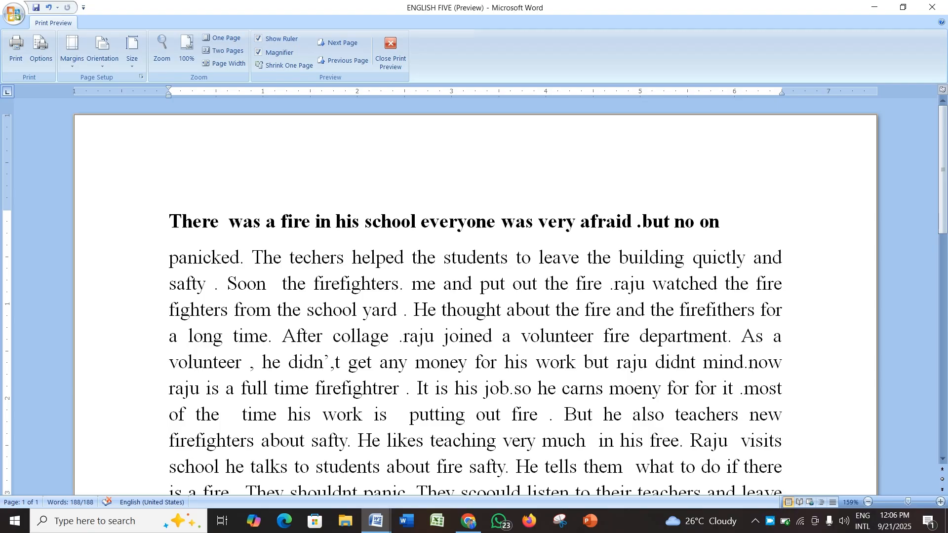
left_click(390, 54)
Step: Delete stray characters from the gibberish words 'yu d' and 'gdf' in the passage's last line
key("ctrl+a")
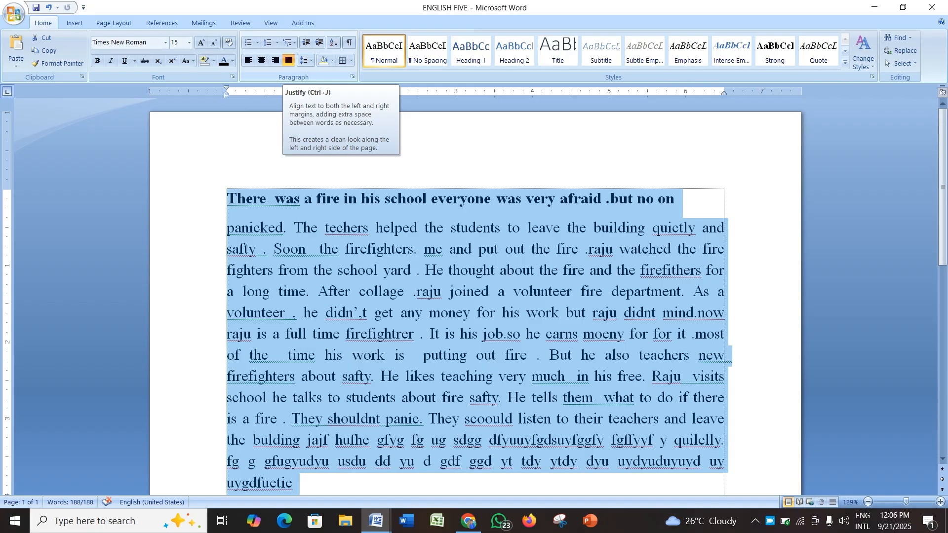
scroll(474, 296, "down", 2)
left_click(293, 368)
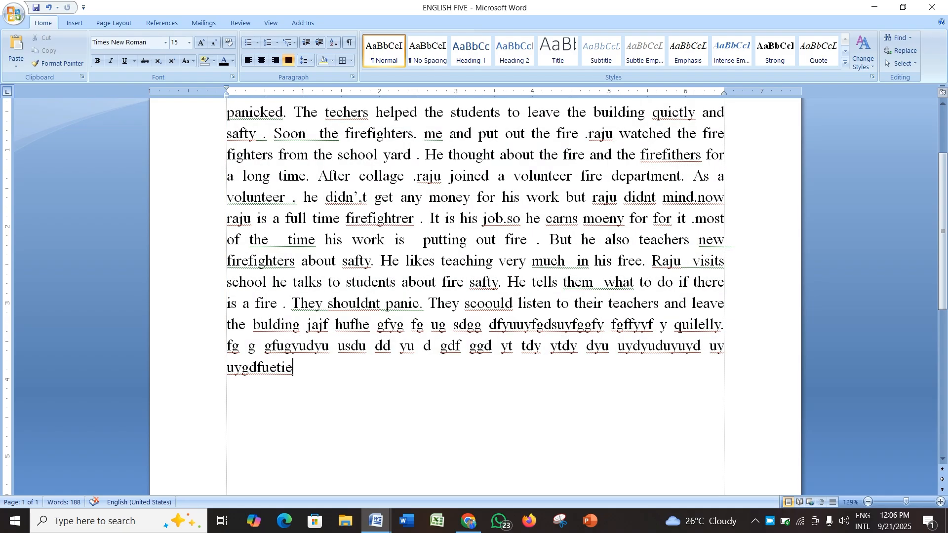
left_click(424, 346)
key("BackSpace")
key("BackSpace")
left_click(423, 346)
left_click(453, 346)
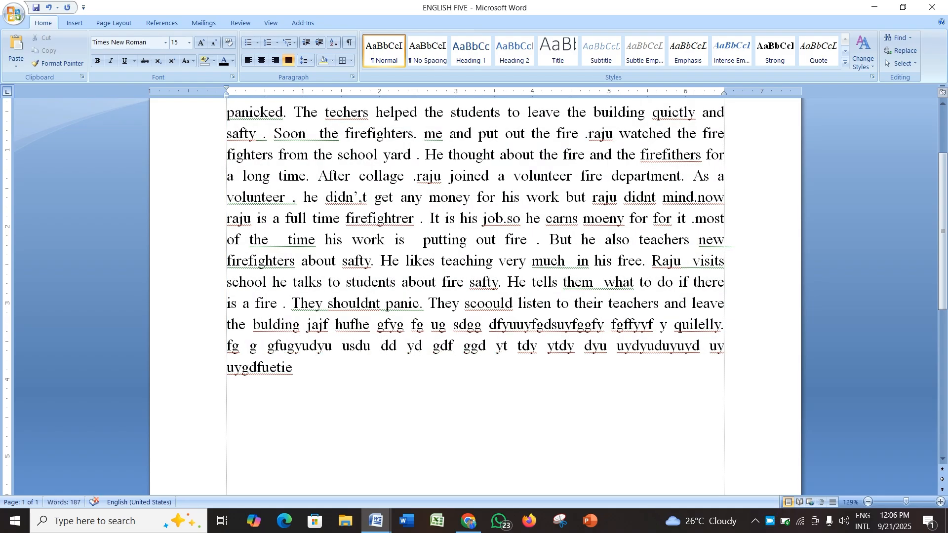
key("BackSpace")
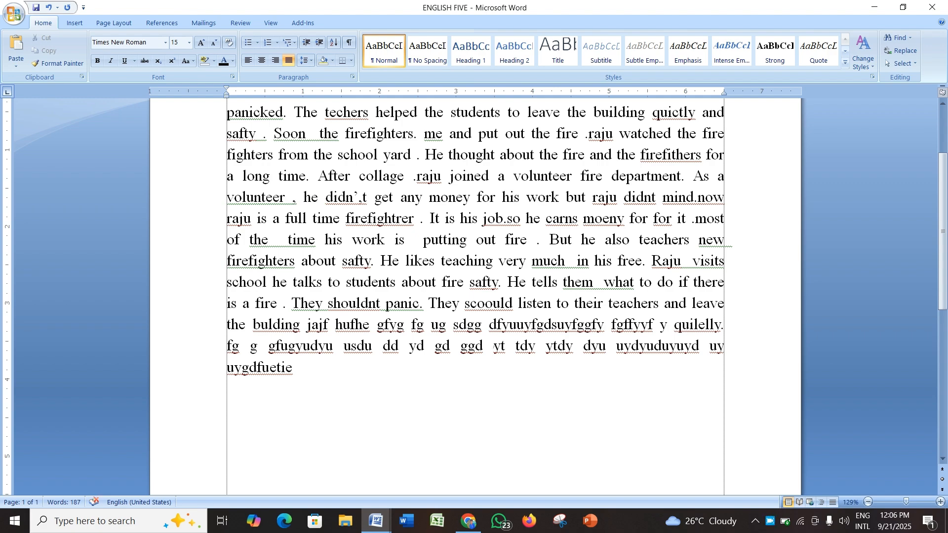
left_click(493, 347)
key("BackSpace")
Step: Left-align the whole document, then justify it again
key("ctrl+a")
scroll(474, 296, "up", 2)
key("ctrl+l")
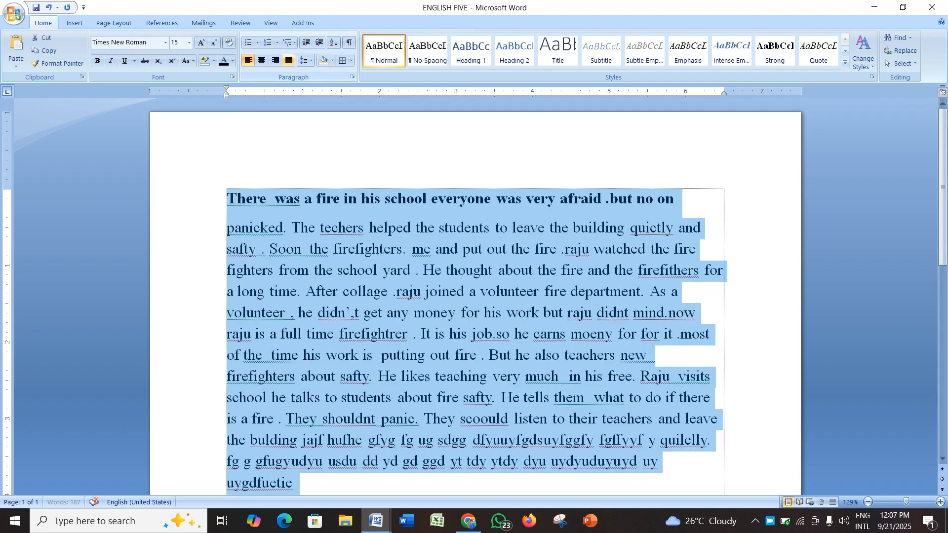
key("ctrl+j")
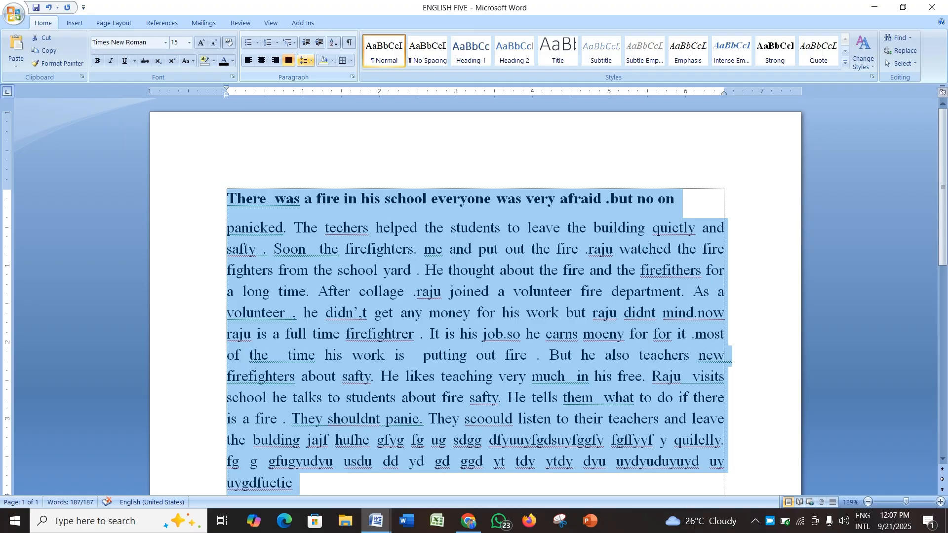
left_click(306, 60)
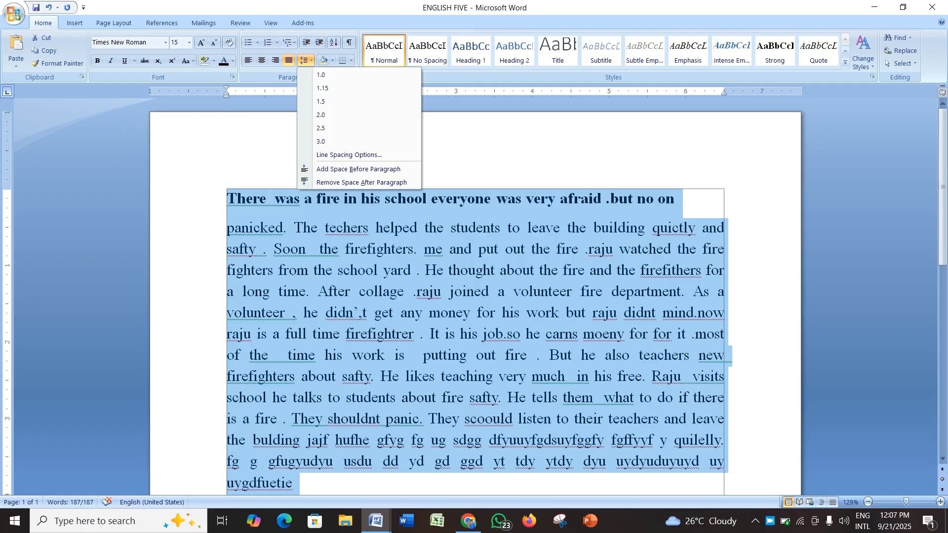
key("Escape")
scroll(474, 296, "down", 2)
left_click(294, 406)
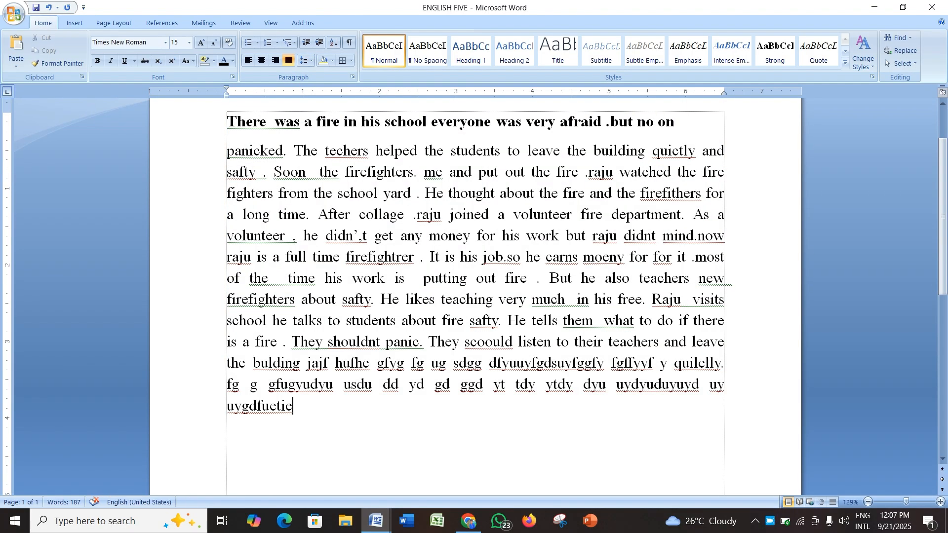
Step: Open the line spacing options for the whole document in the Paragraph dialog and cancel it
key("ctrl+a")
left_click(306, 61)
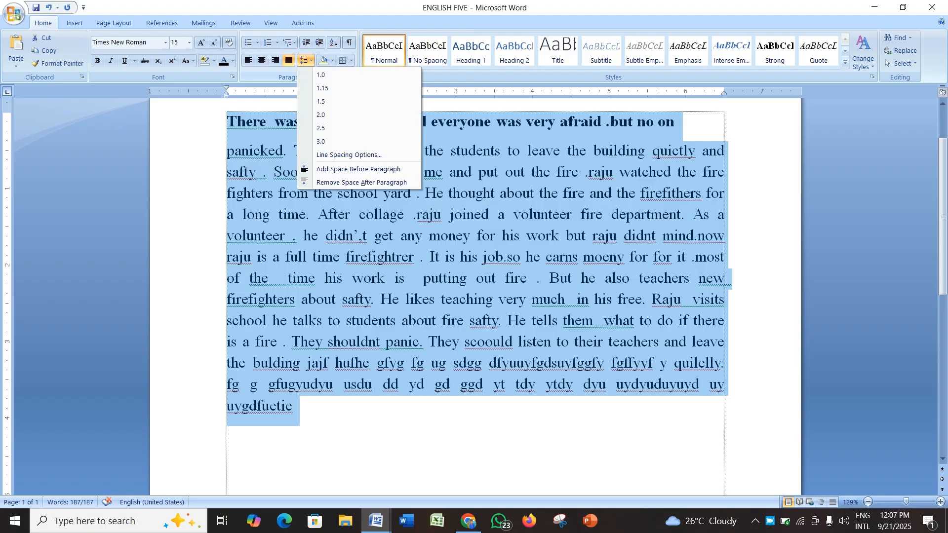
left_click(348, 155)
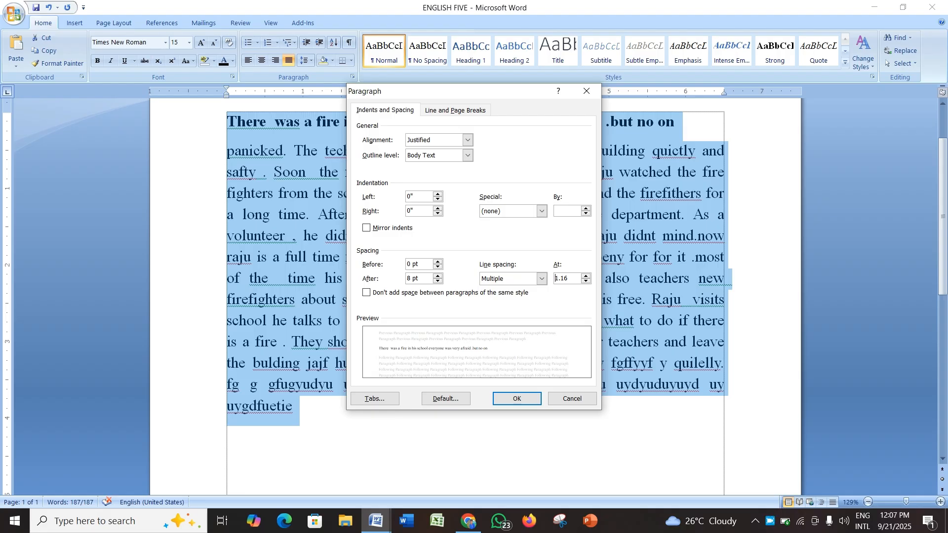
left_click_drag(453, 91, 590, 129)
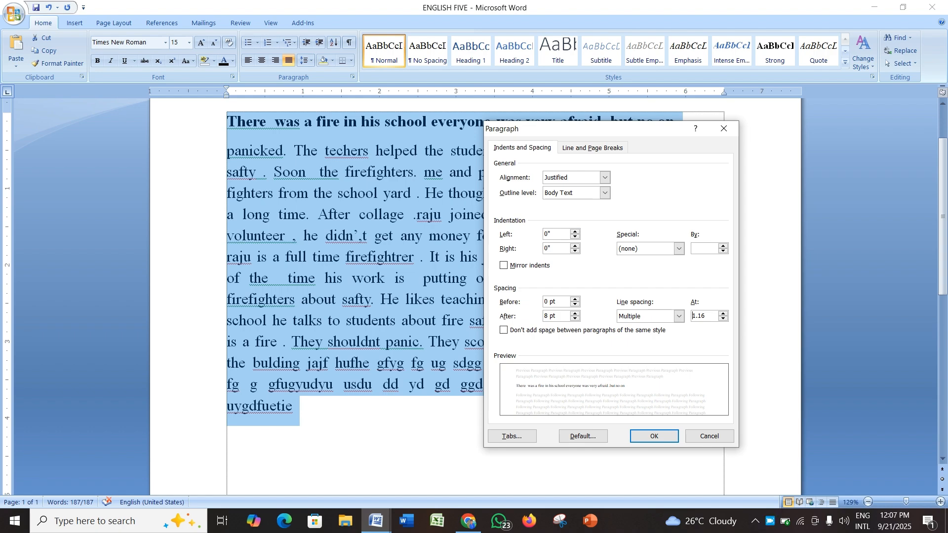
left_click(710, 436)
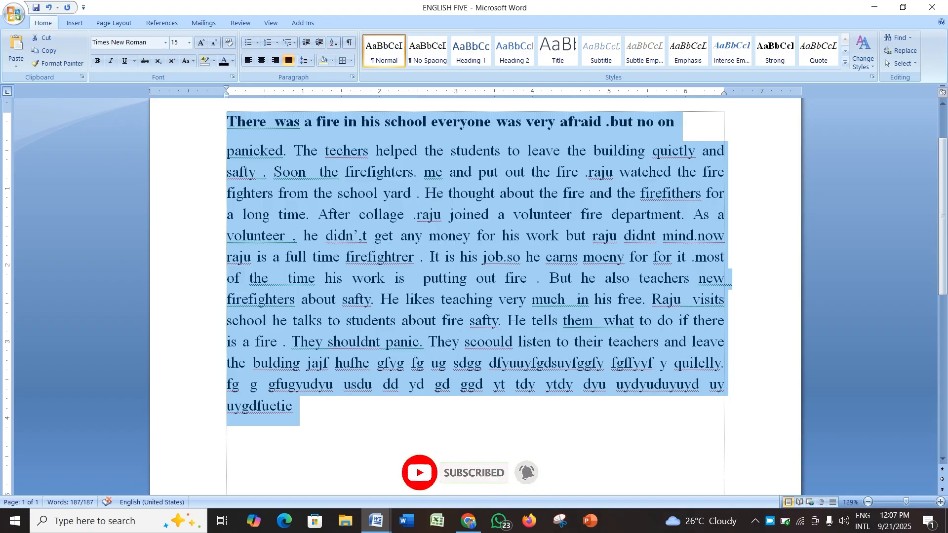
right_click(770, 521)
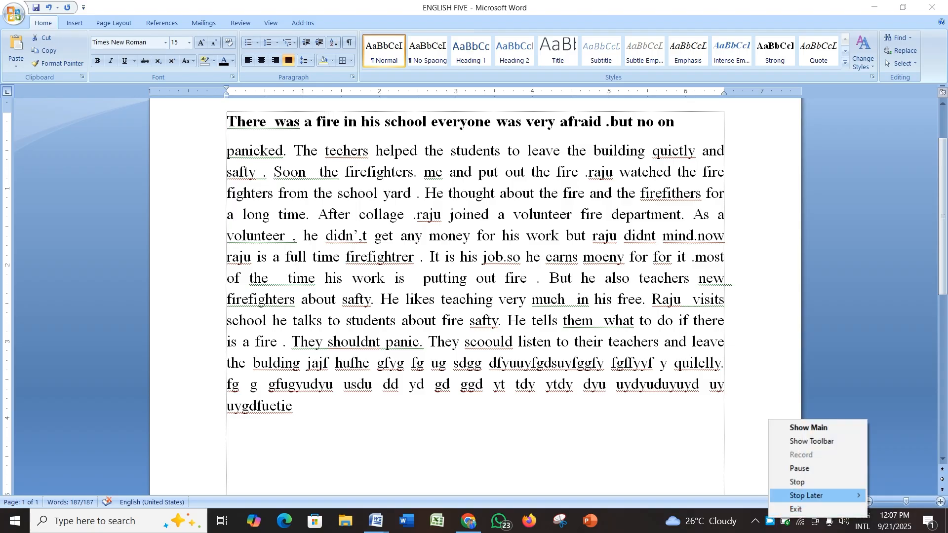